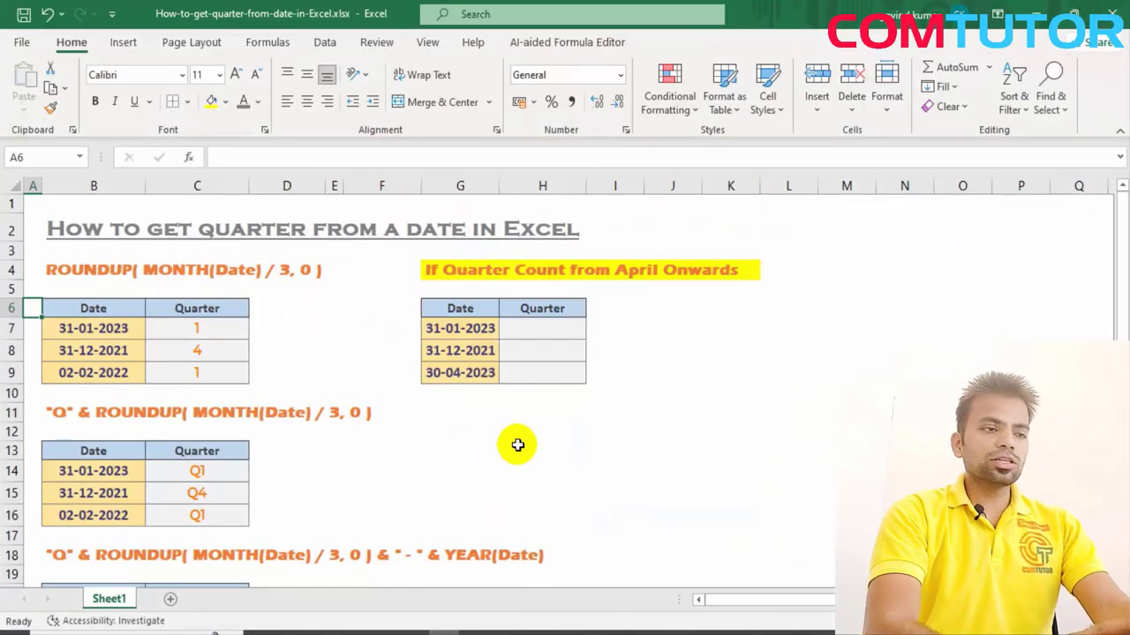
Delete the existing quarter formulas in C7:C9, C21:C23 and the last table from C28 down.
scroll(323, 389, "down", 2)
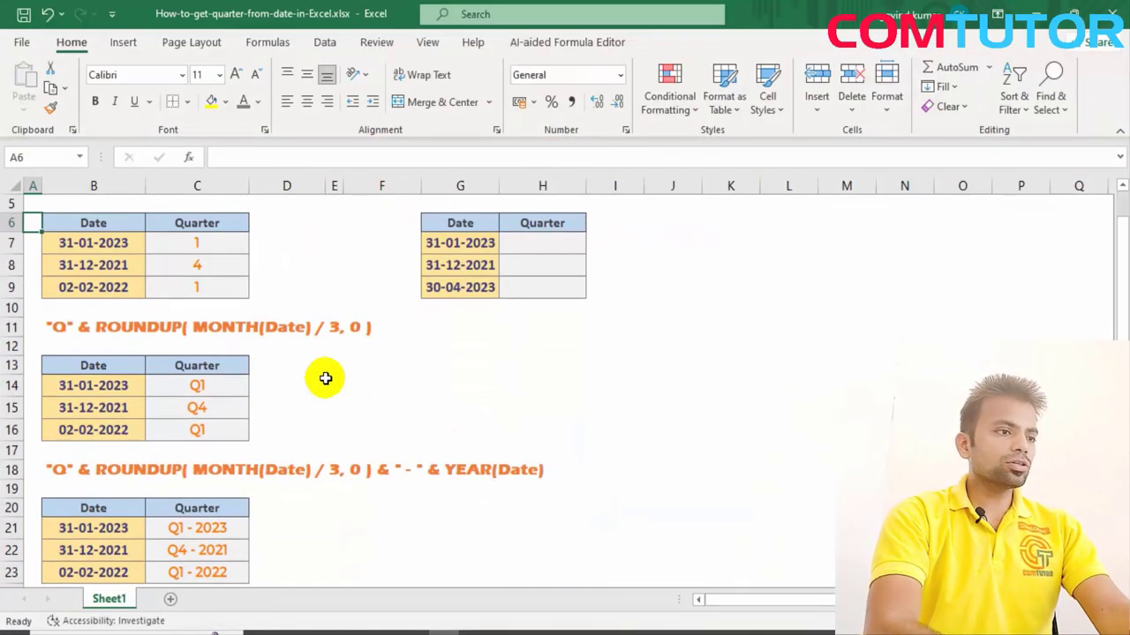
scroll(323, 380, "down", 2)
scroll(323, 379, "down", 2)
scroll(325, 379, "up", 5)
scroll(326, 379, "up", 2)
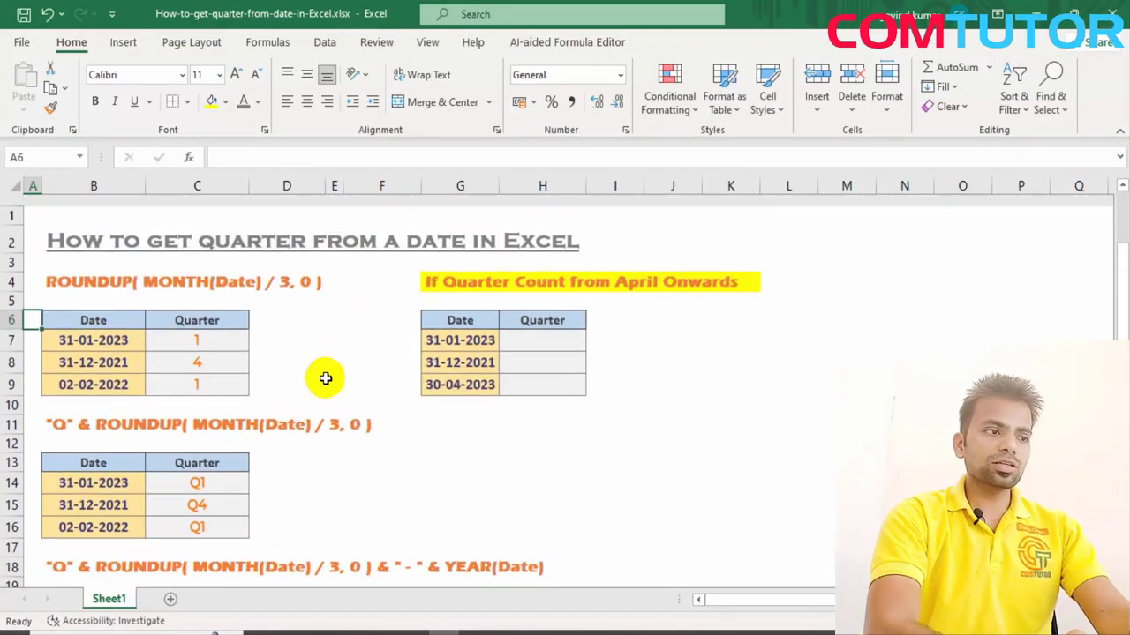
left_click(205, 331)
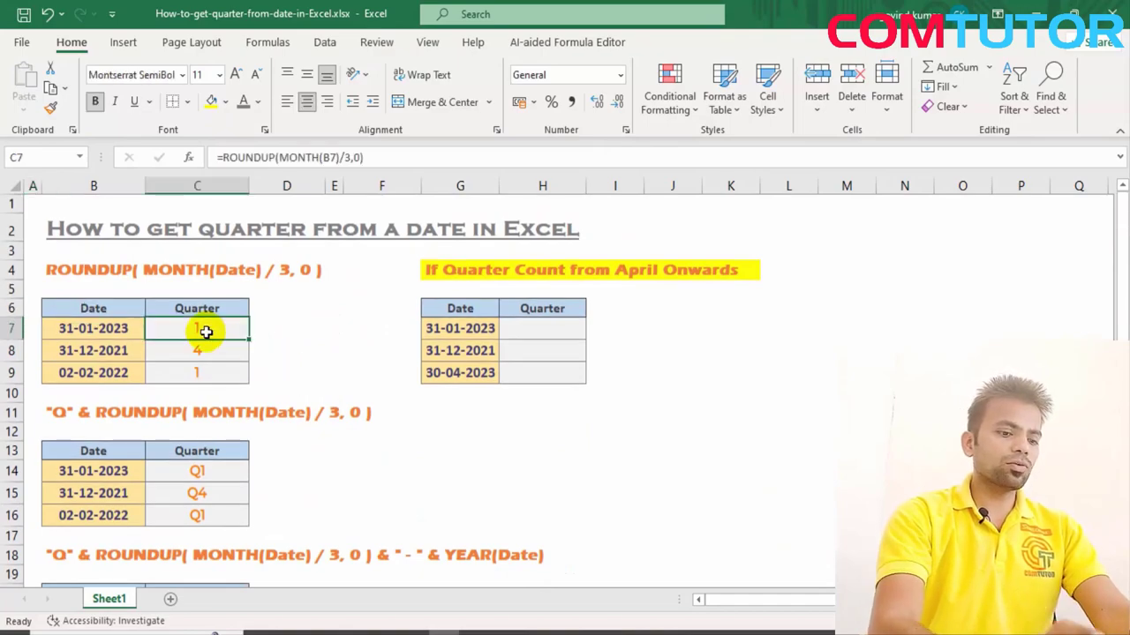
key("Delete")
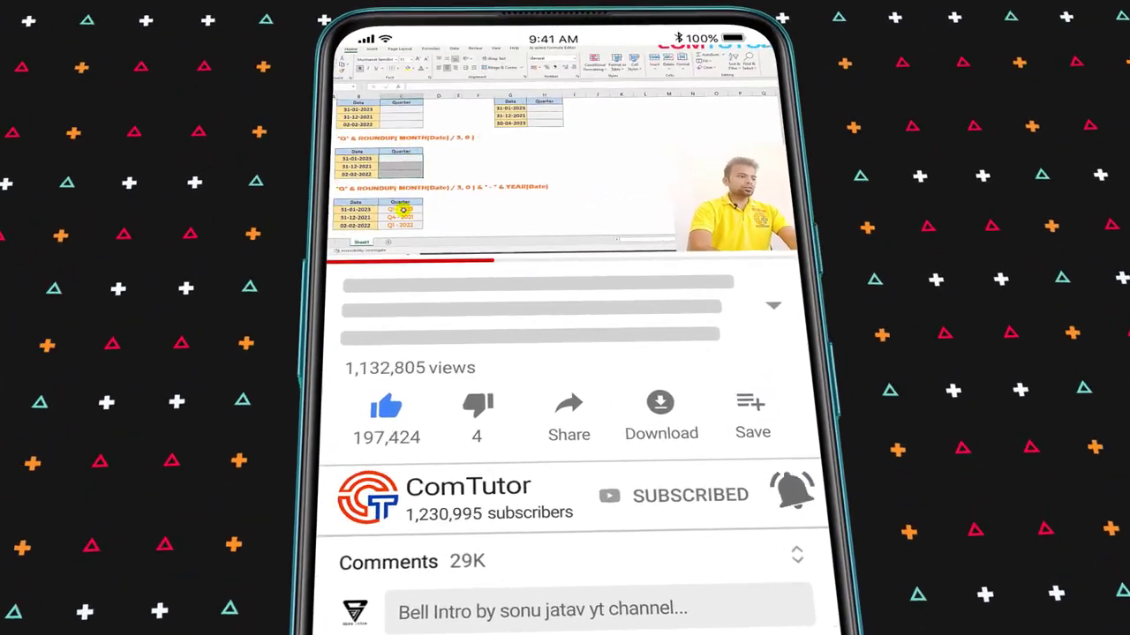
key("Delete")
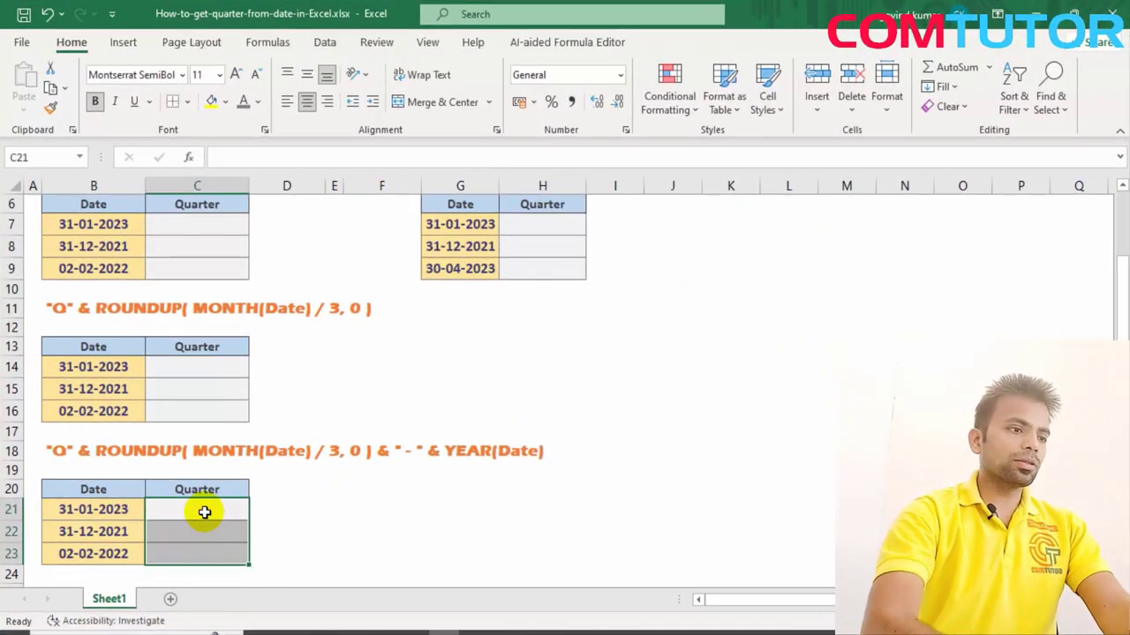
scroll(202, 507, "down", 2)
left_click(206, 567)
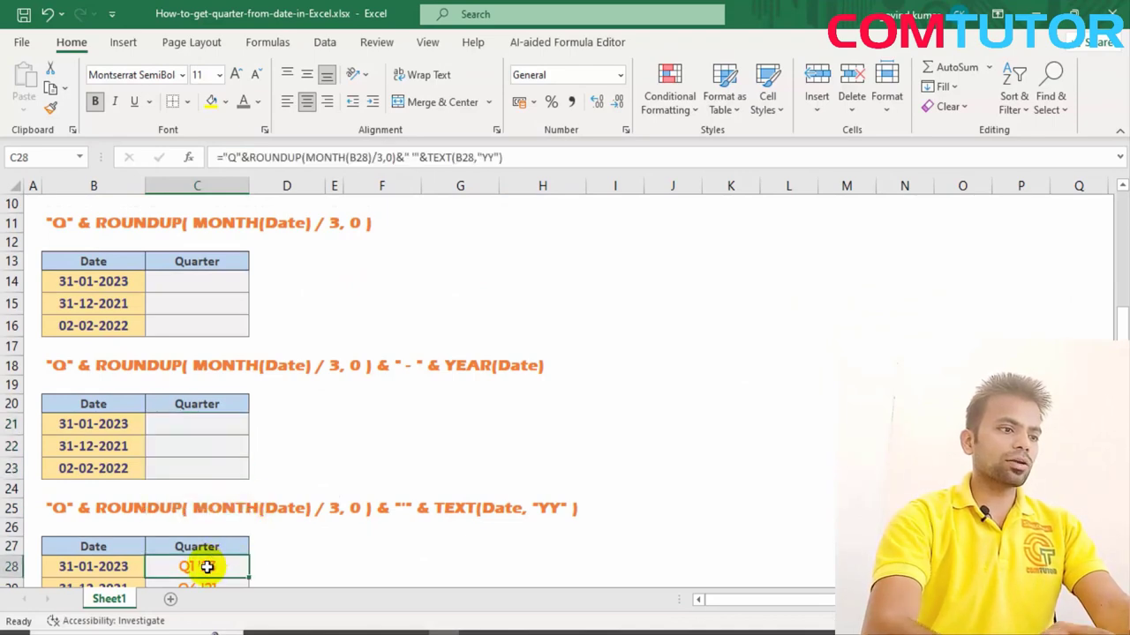
key("Delete")
scroll(230, 529, "up", 3)
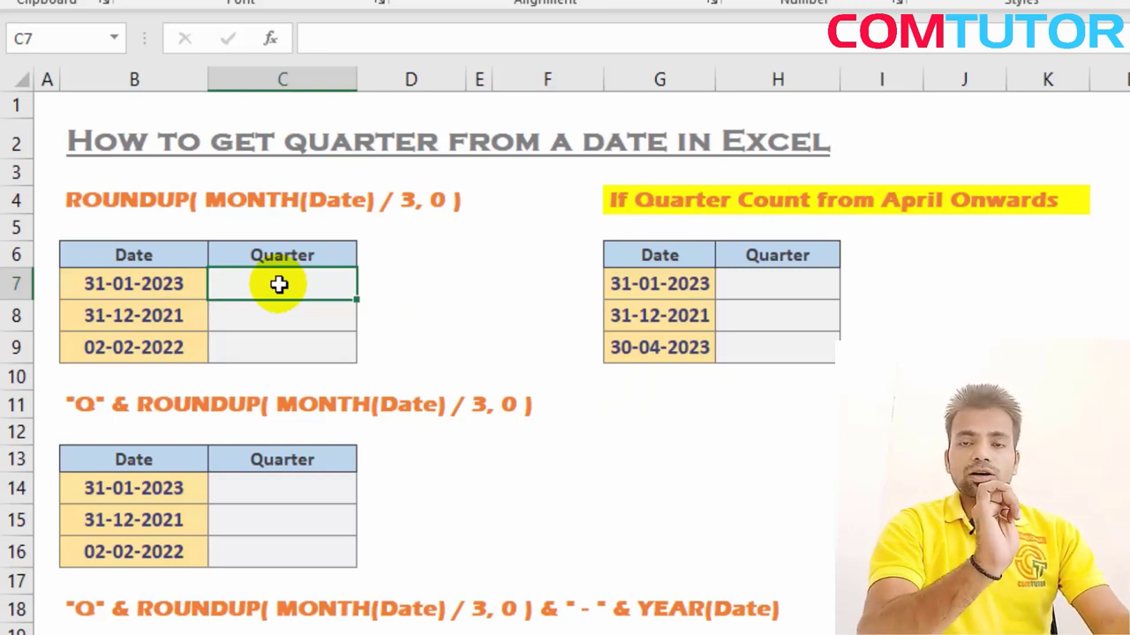
Enter =MONTH(B7) in C7 to return the first date's month number.
left_click(153, 291)
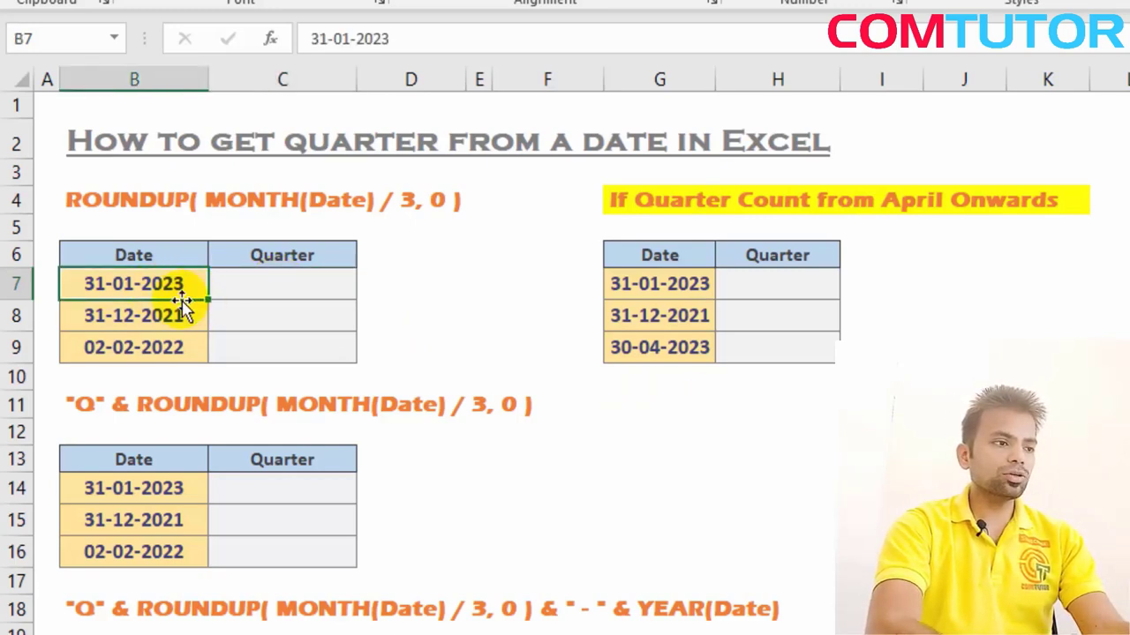
key("shift+Down")
key("shift+Down")
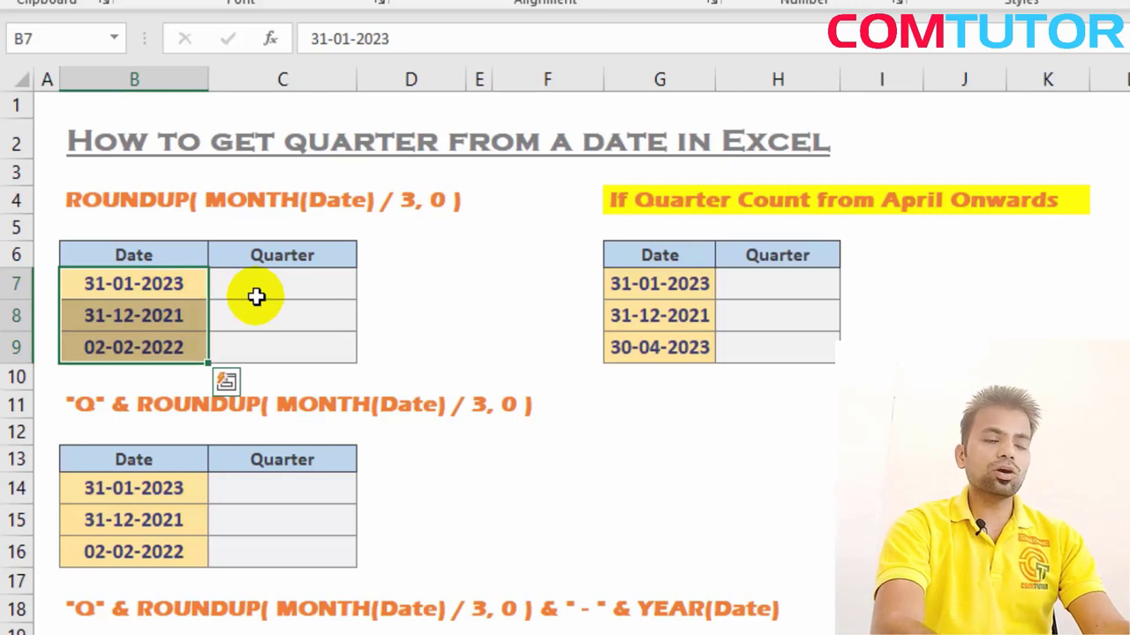
key("Left")
key("Right")
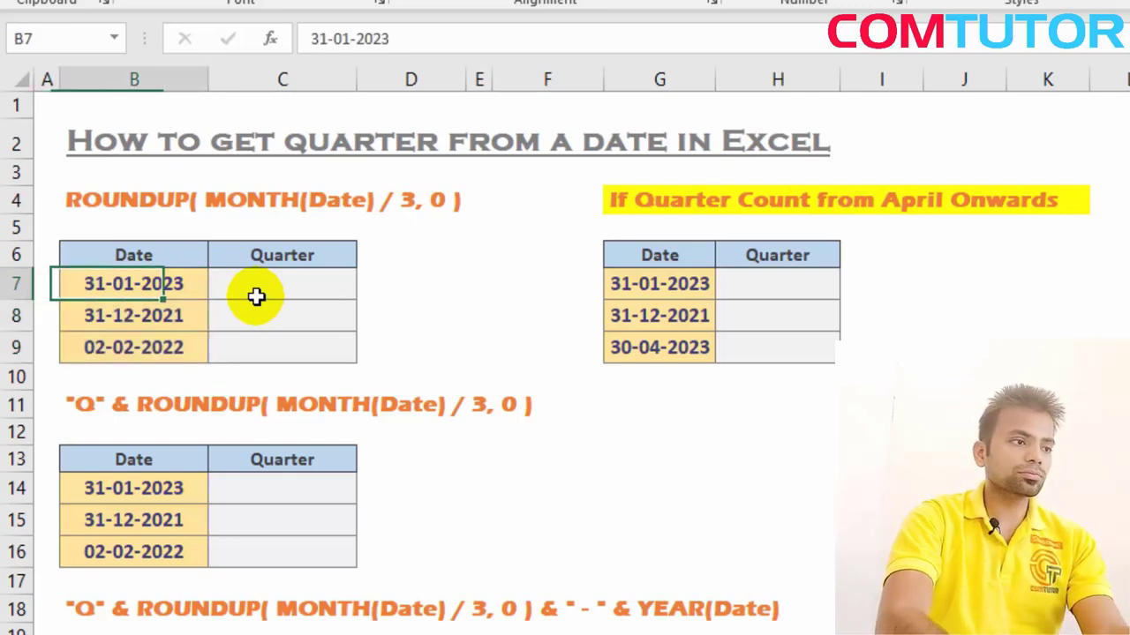
key("Right")
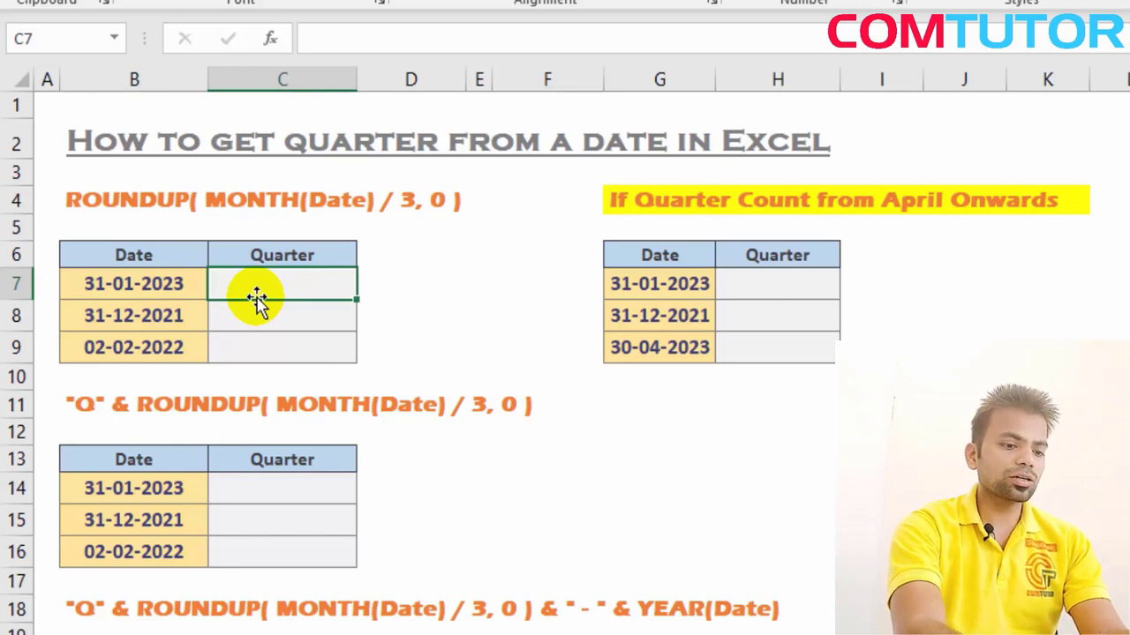
type("=mo")
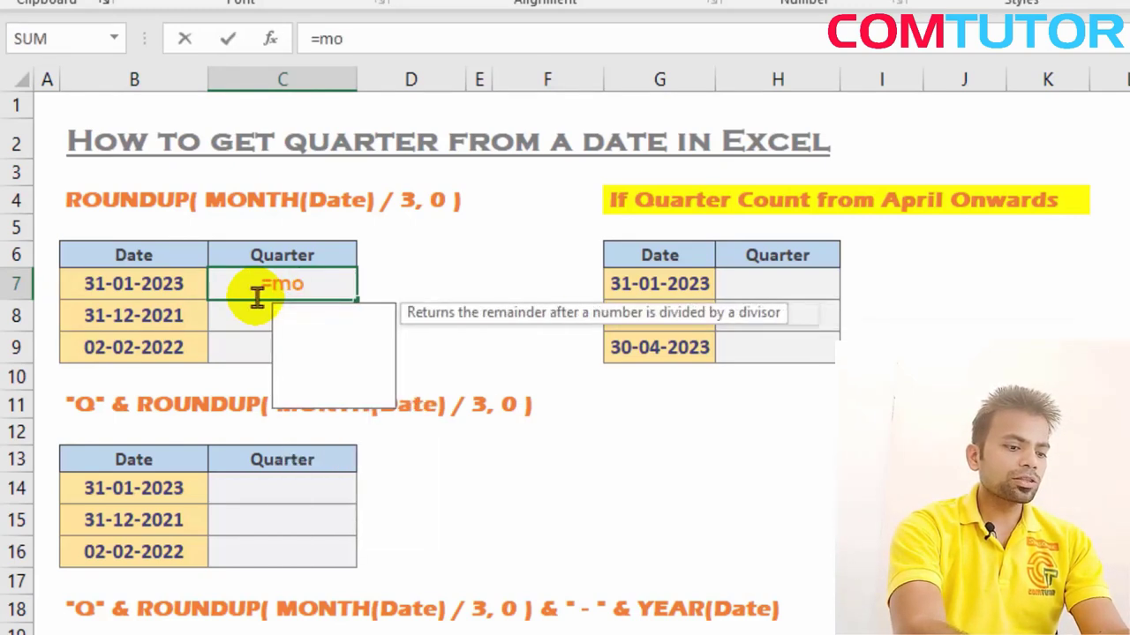
type("n")
key("Tab")
key("Left")
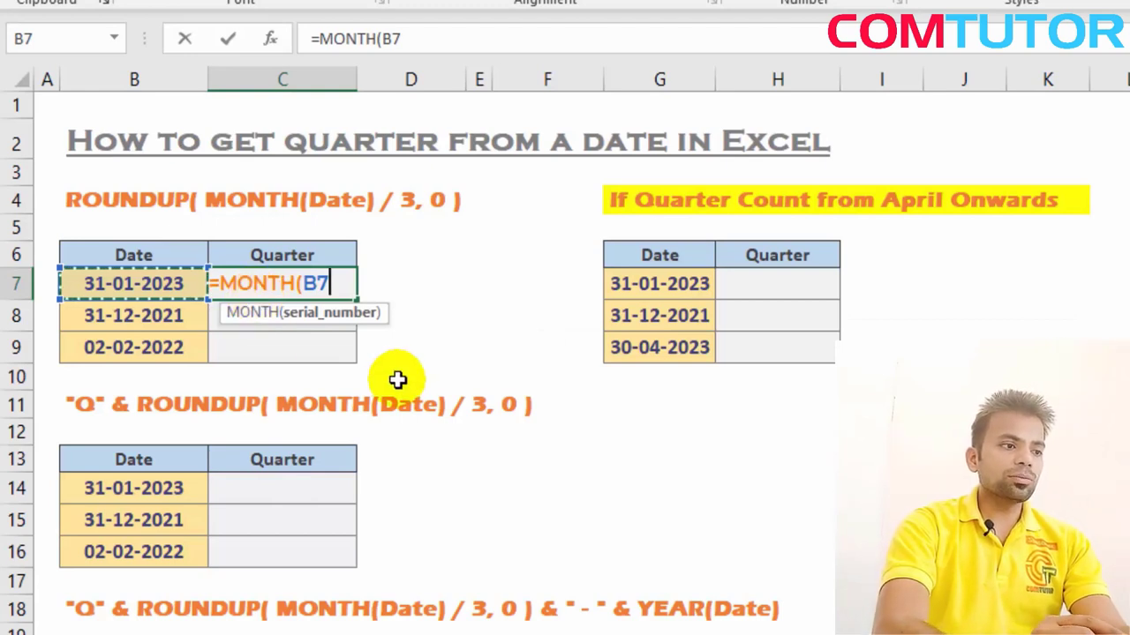
key("Return")
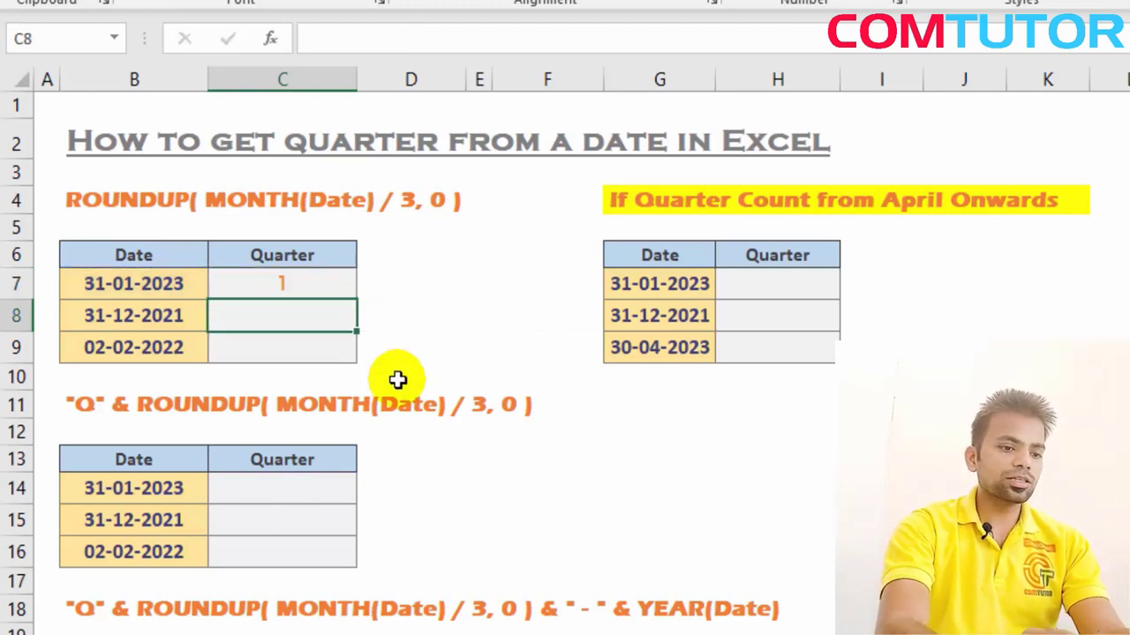
Copy the MONTH formula down C7:C9, giving month numbers 1, 12 and 2.
key("Up")
key("ctrl+c")
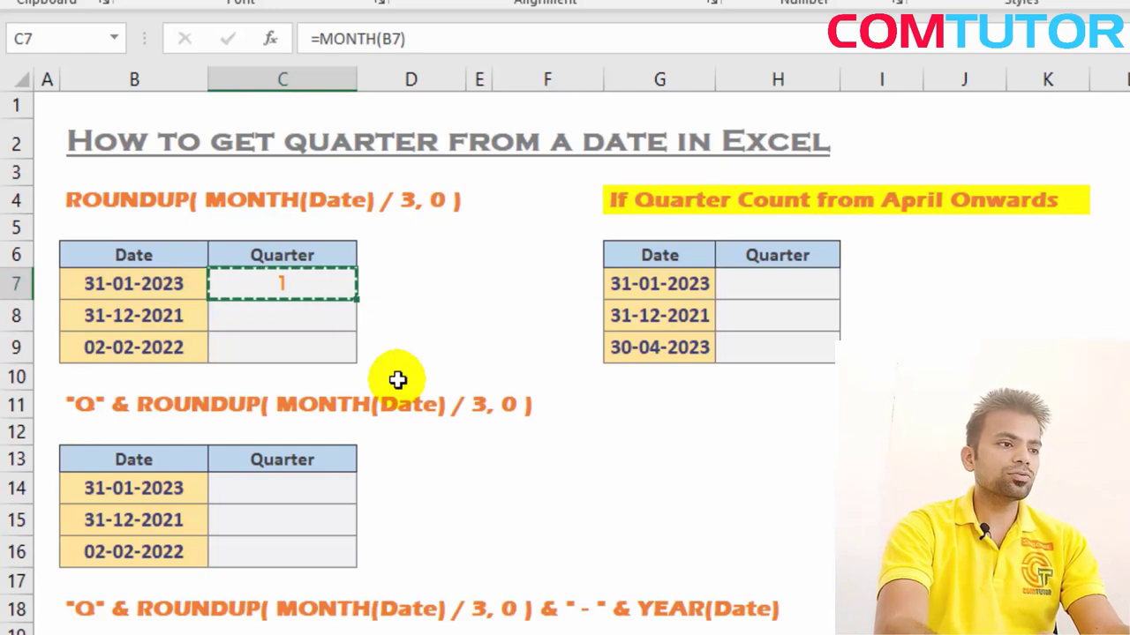
key("shift+Down")
key("shift+Down")
key("ctrl+v")
key("Right")
key("Down")
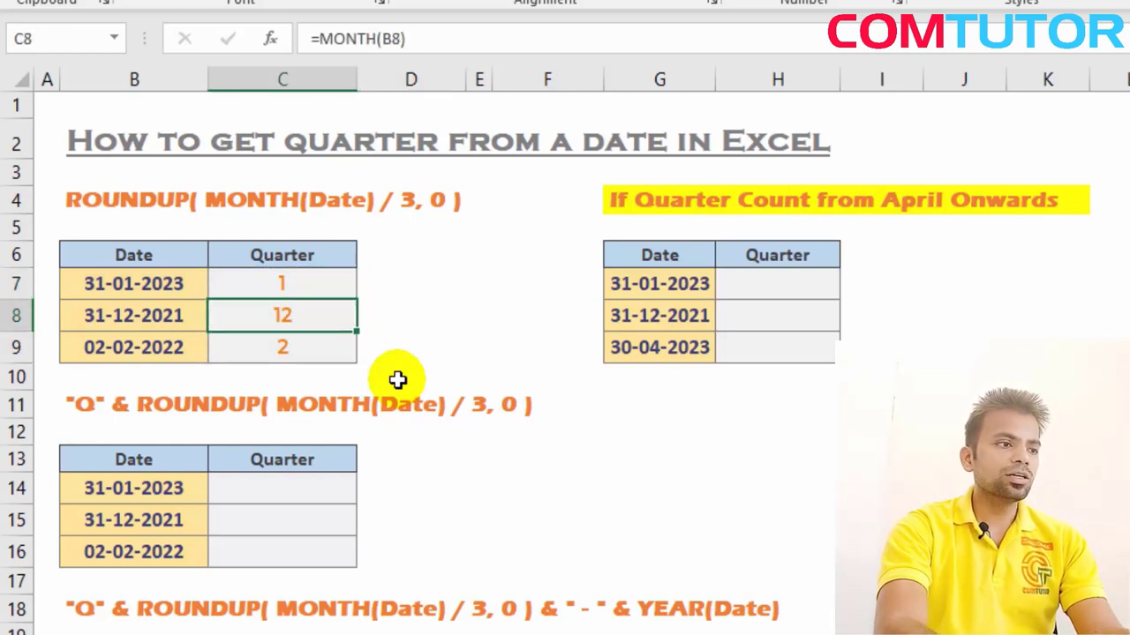
key("Down")
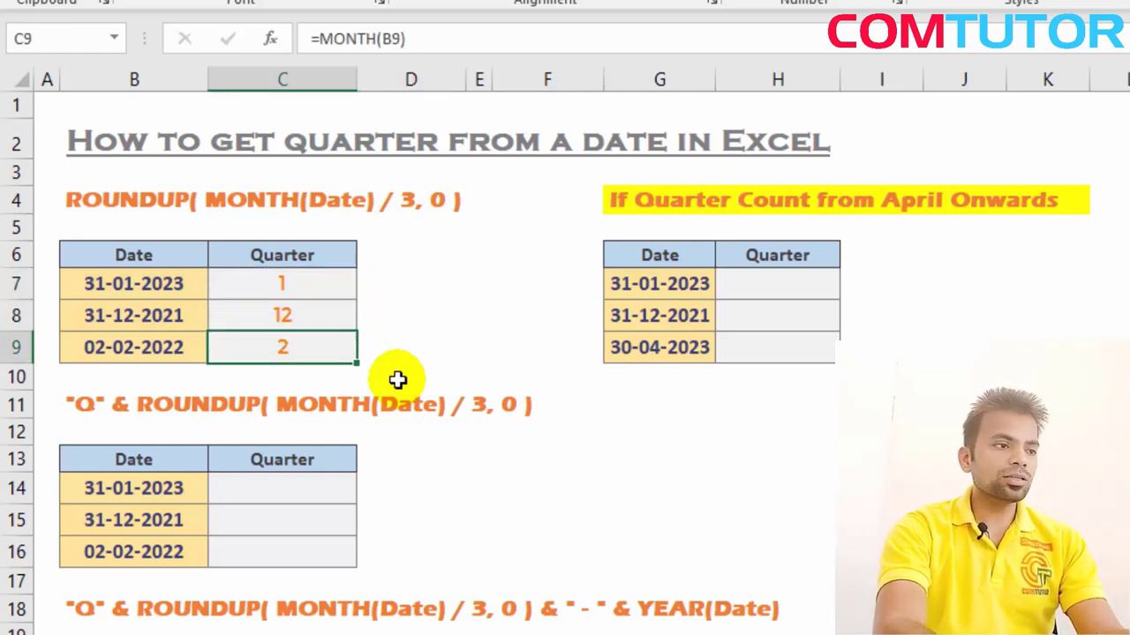
key("Up")
key("Up")
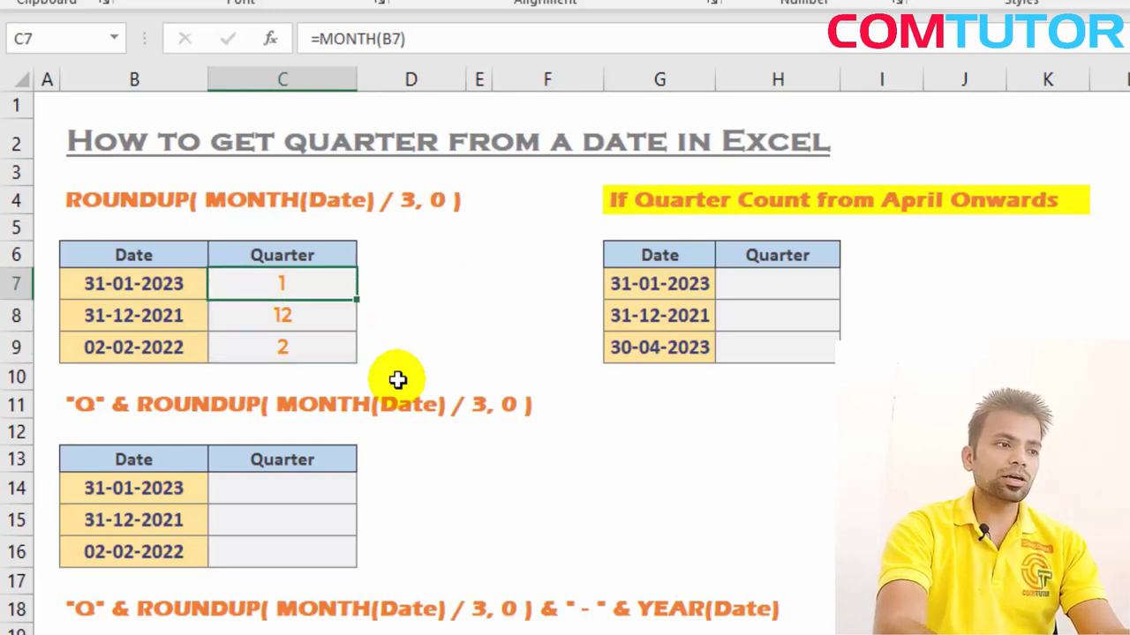
key("ctrl+shift+Down")
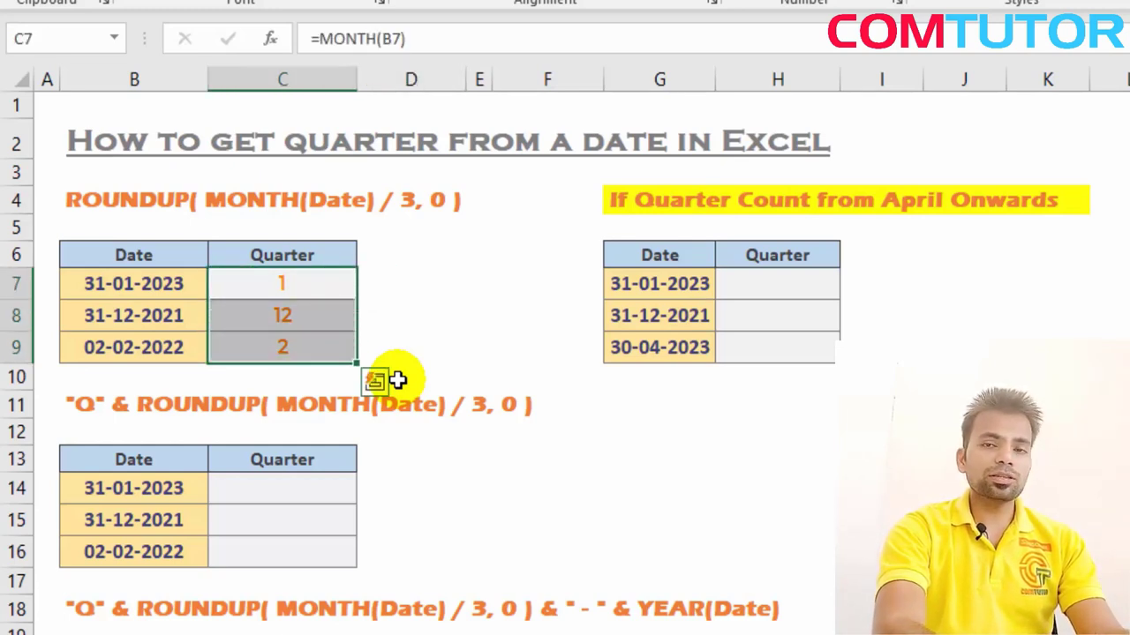
Change C7 to =MONTH(B7)/3 and format it as General so it shows 0.33333333.
key("shift+Up")
key("shift+Up")
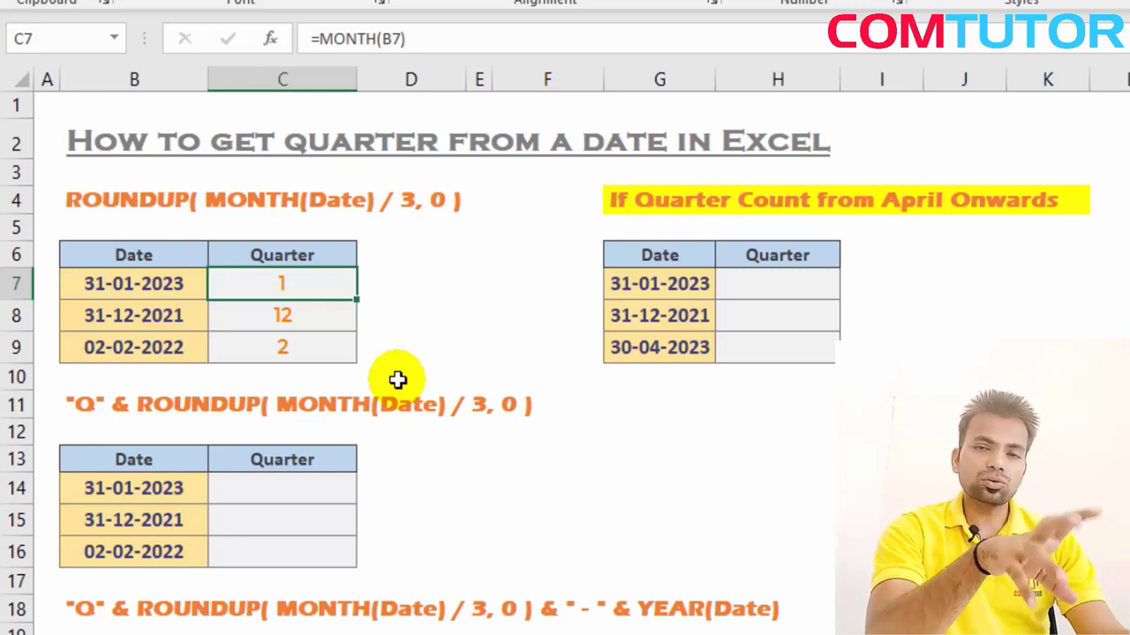
key("F2")
type("/3")
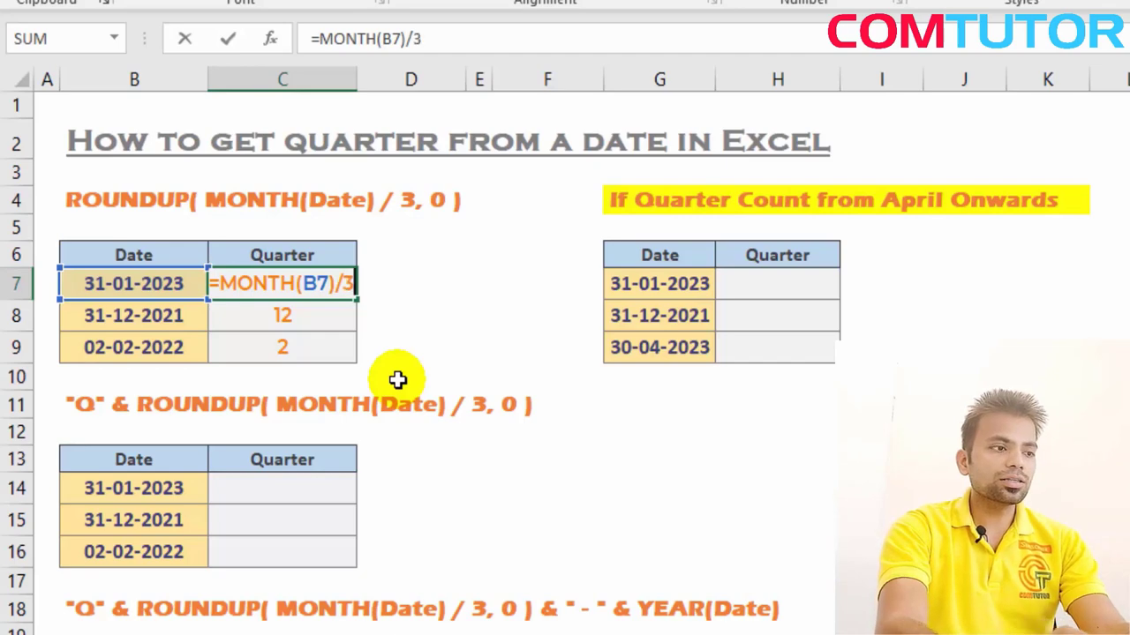
key("Return")
key("Up")
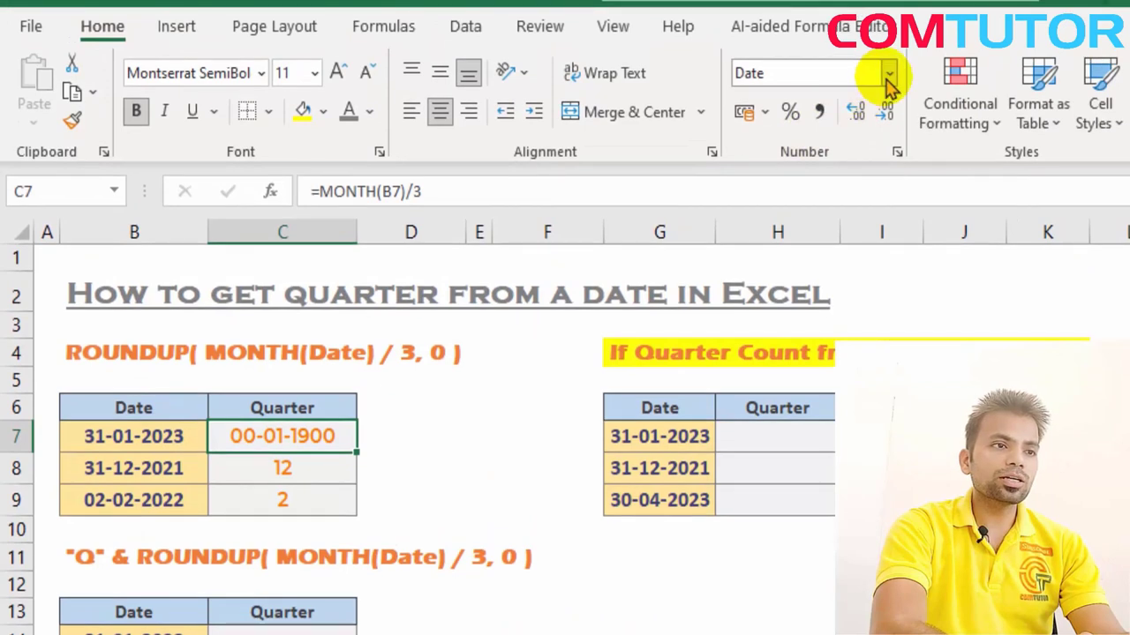
left_click(889, 78)
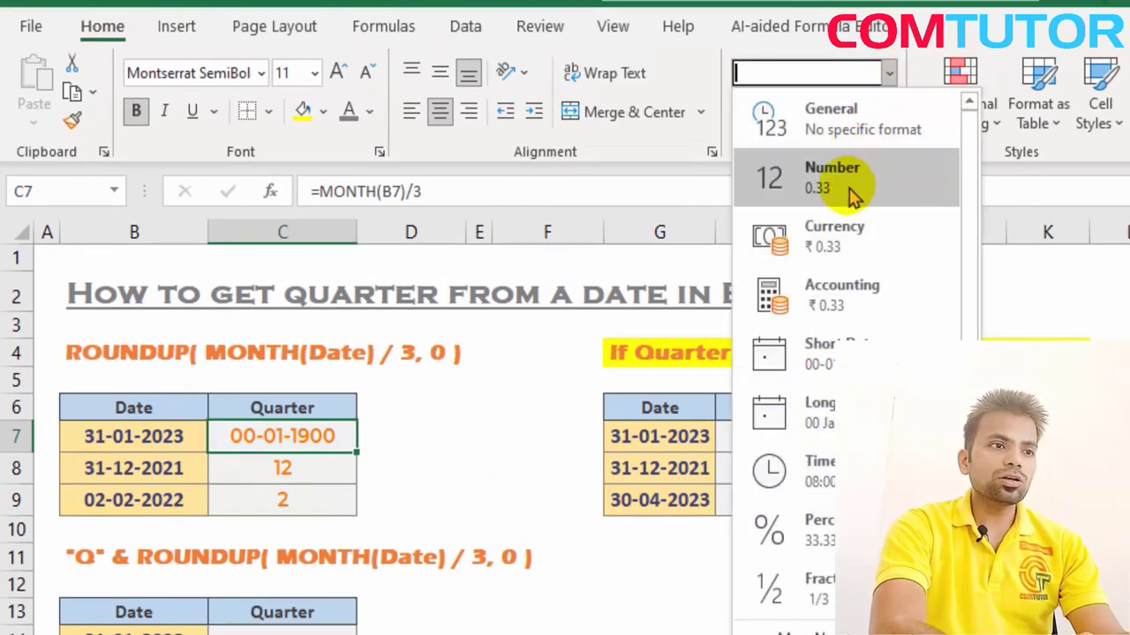
left_click(849, 128)
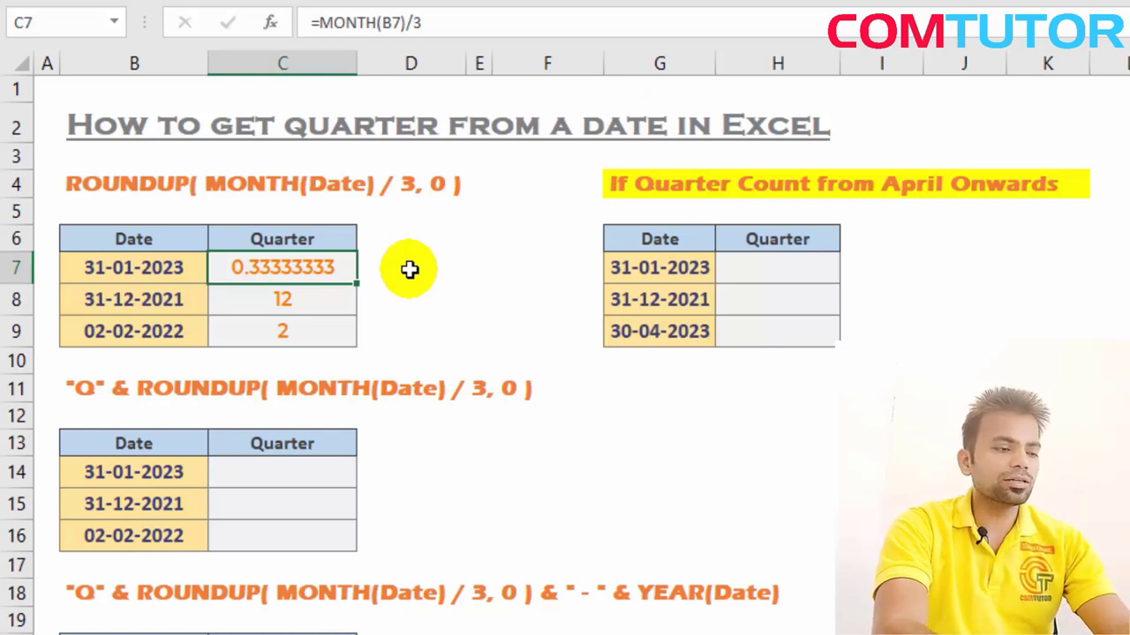
Wrap C7's formula as =ROUNDUP(MONTH(B7)/3,0) so it returns quarter 1.
key("F2")
key("Left")
key("Left")
key("Left")
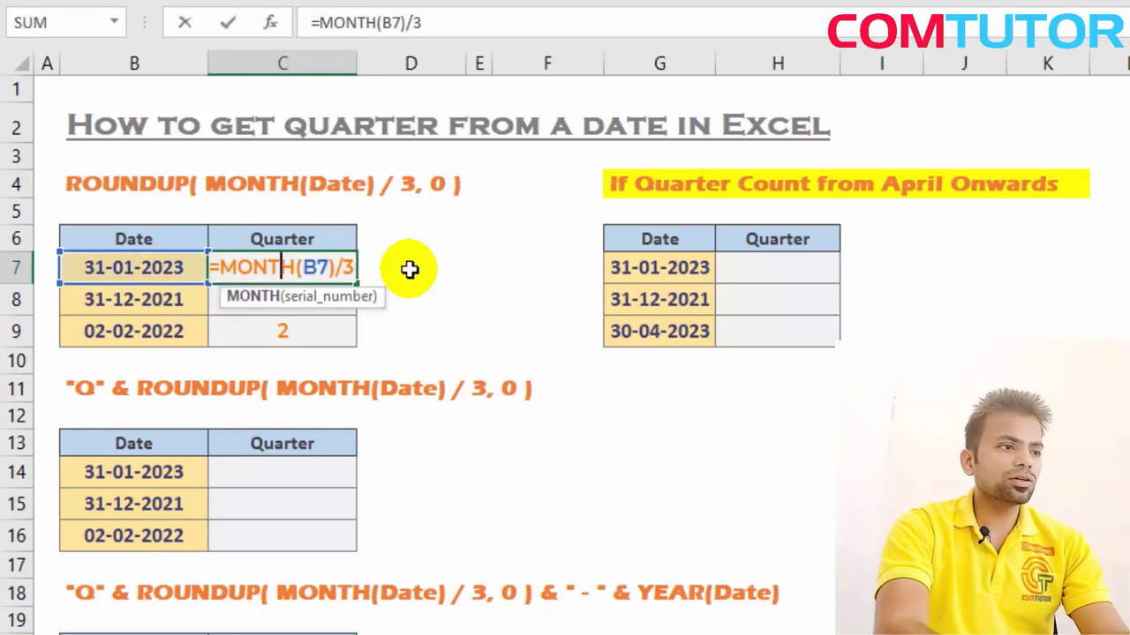
key("Left")
key("Left")
key("Left")
type("rou")
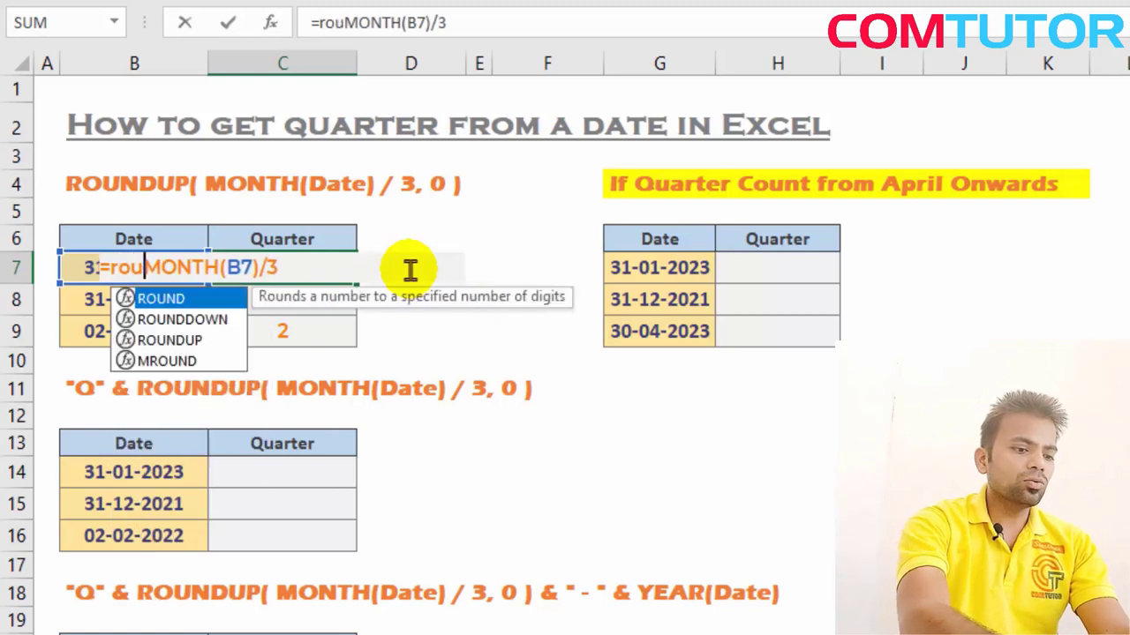
type("nd")
key("Down")
key("Down")
key("Tab")
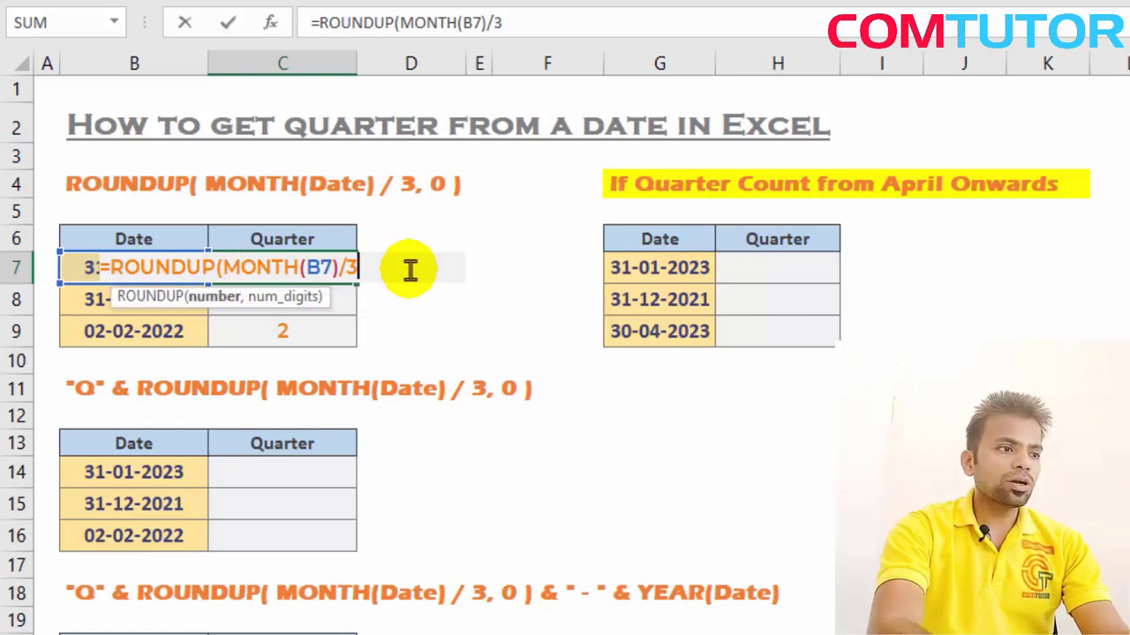
type(",")
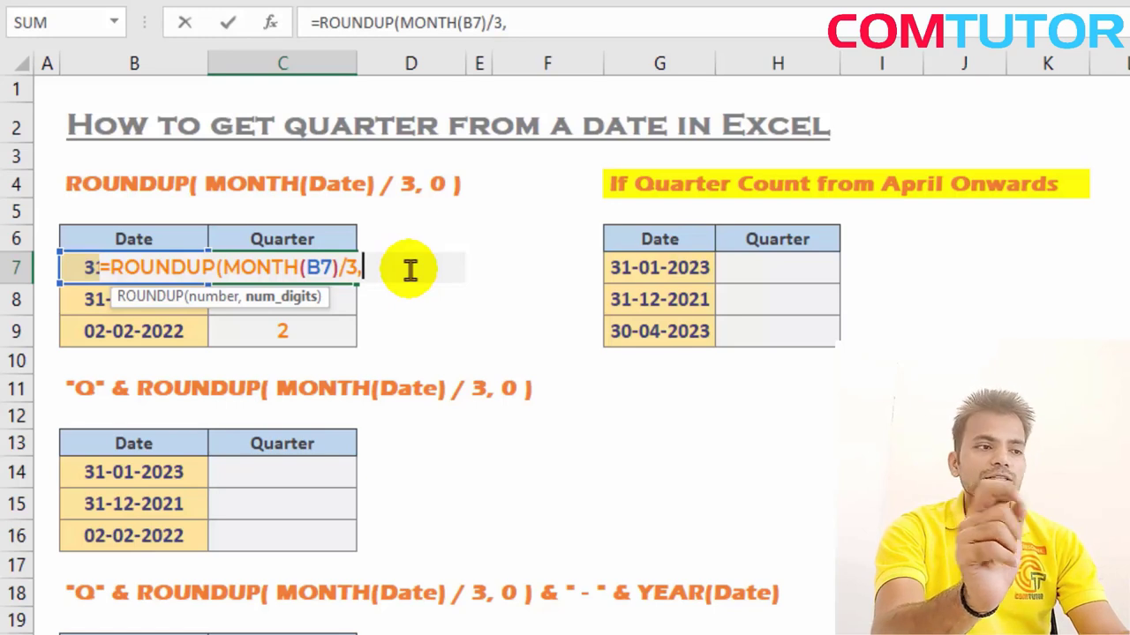
type("0")
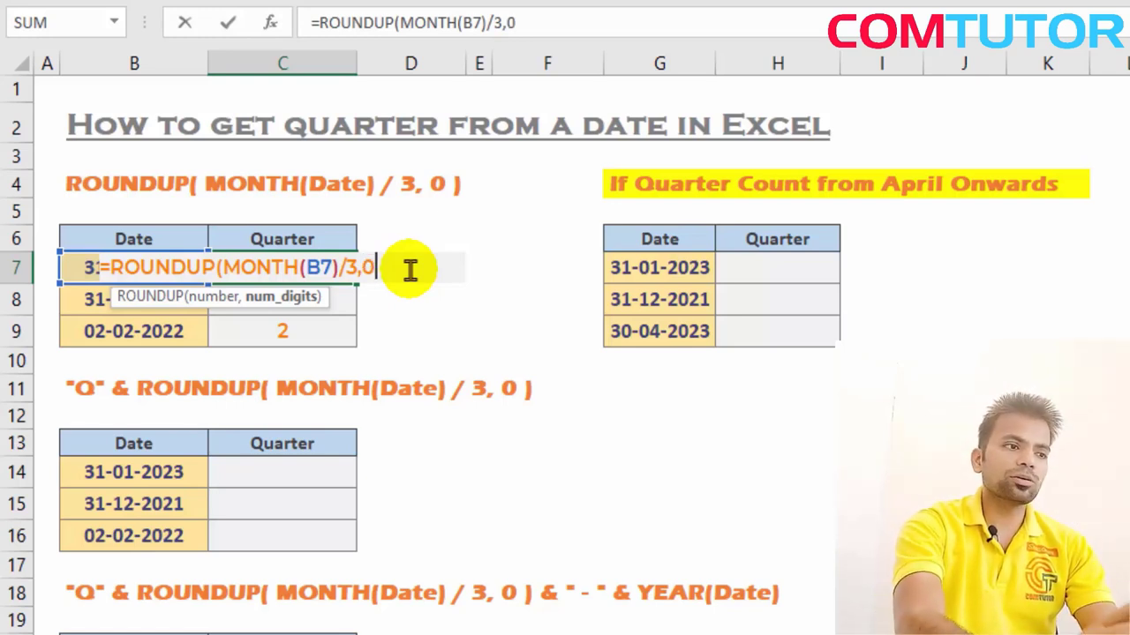
type(")")
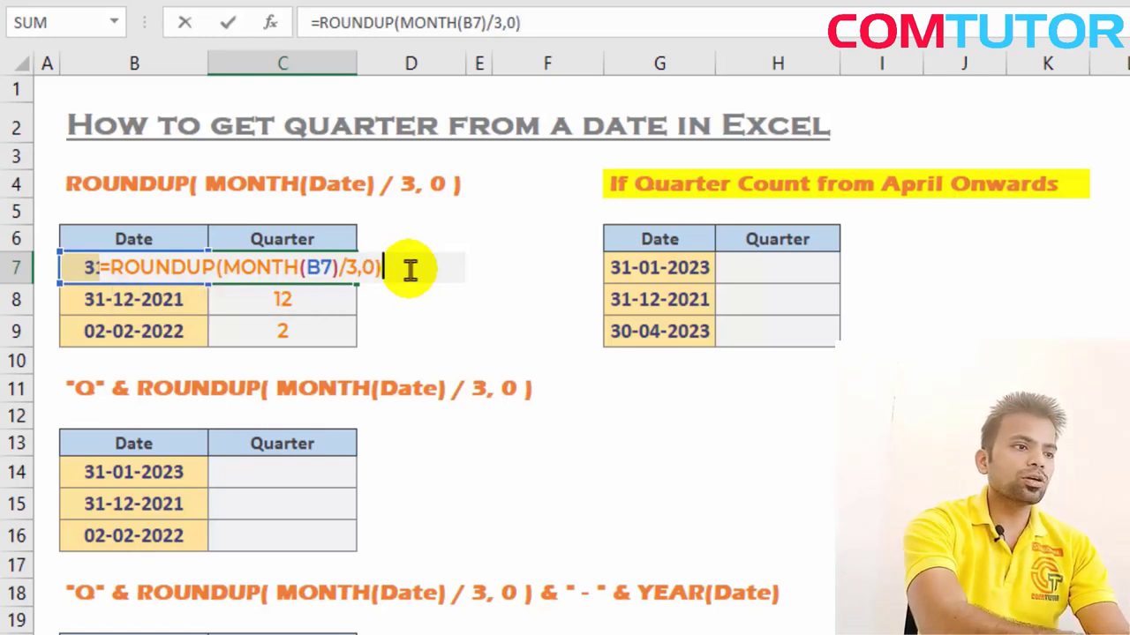
key("Return")
key("Up")
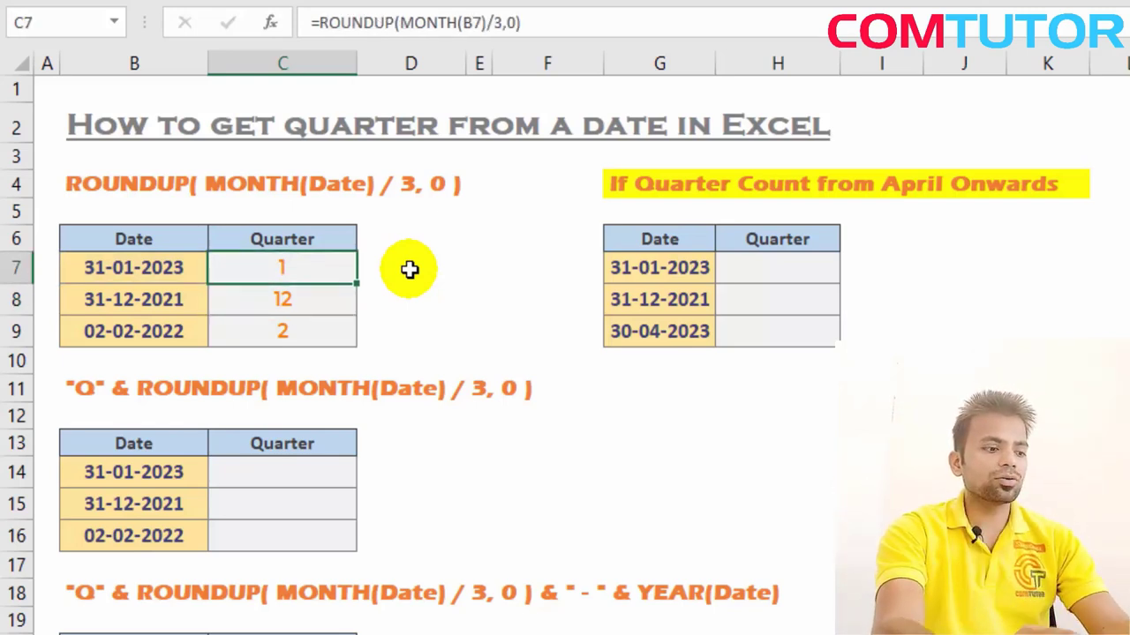
Copy the ROUNDUP quarter formula from C7 into C7:C9.
key("ctrl+c")
key("shift+Down")
key("shift+Down")
key("ctrl+v")
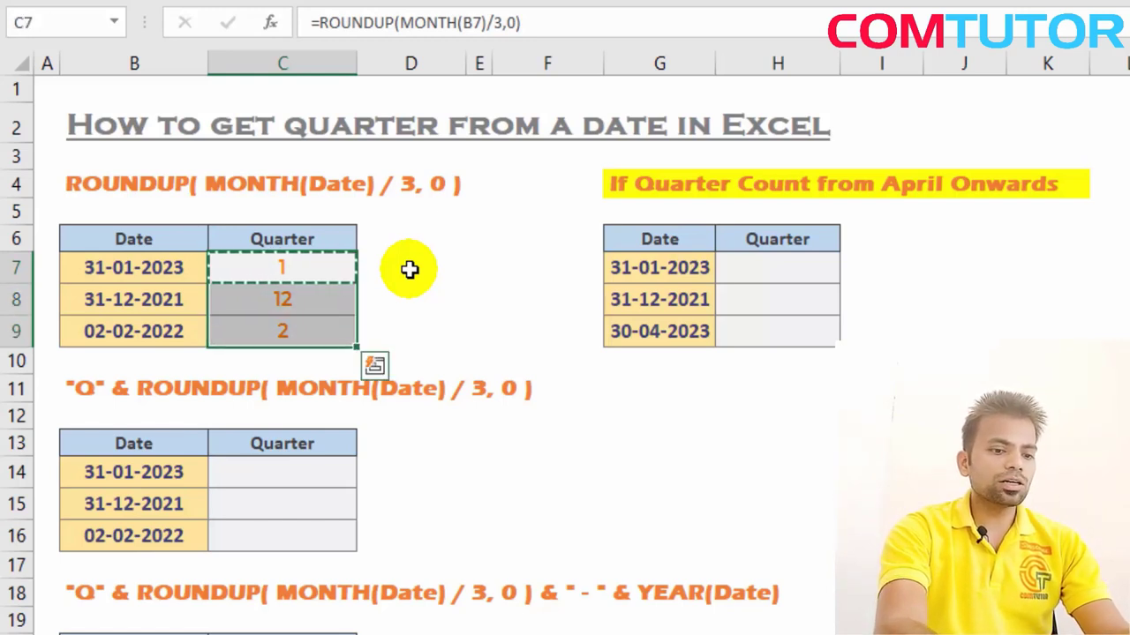
Review the quarter formulas in C7:C9 against their dates in column B.
left_click(409, 269)
key("Left")
key("Down")
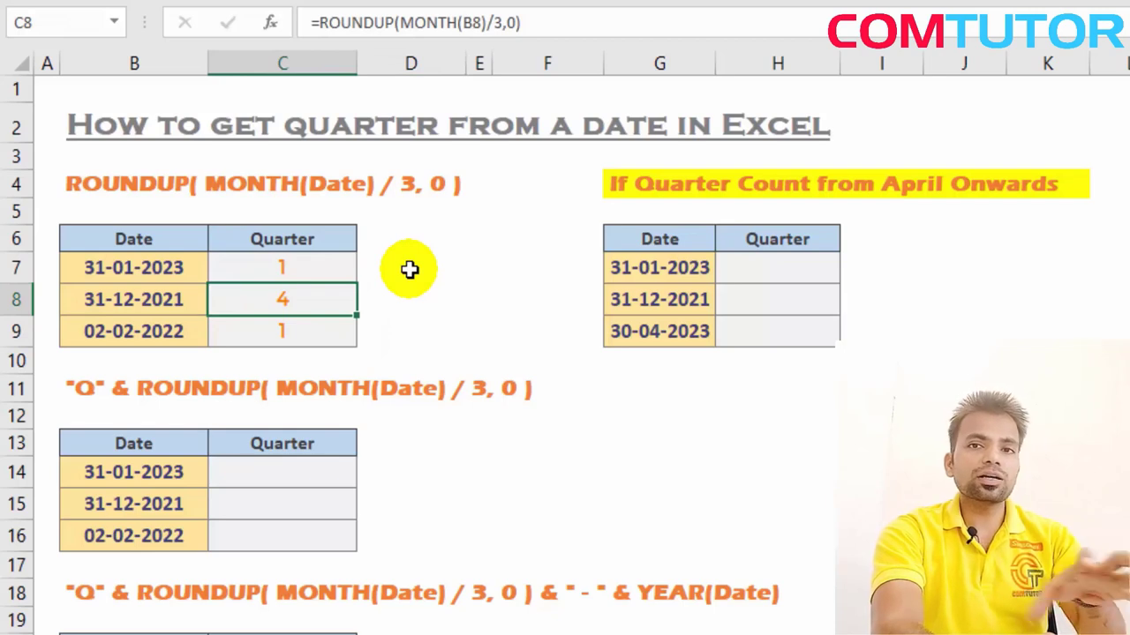
key("Right")
key("Left")
key("Left")
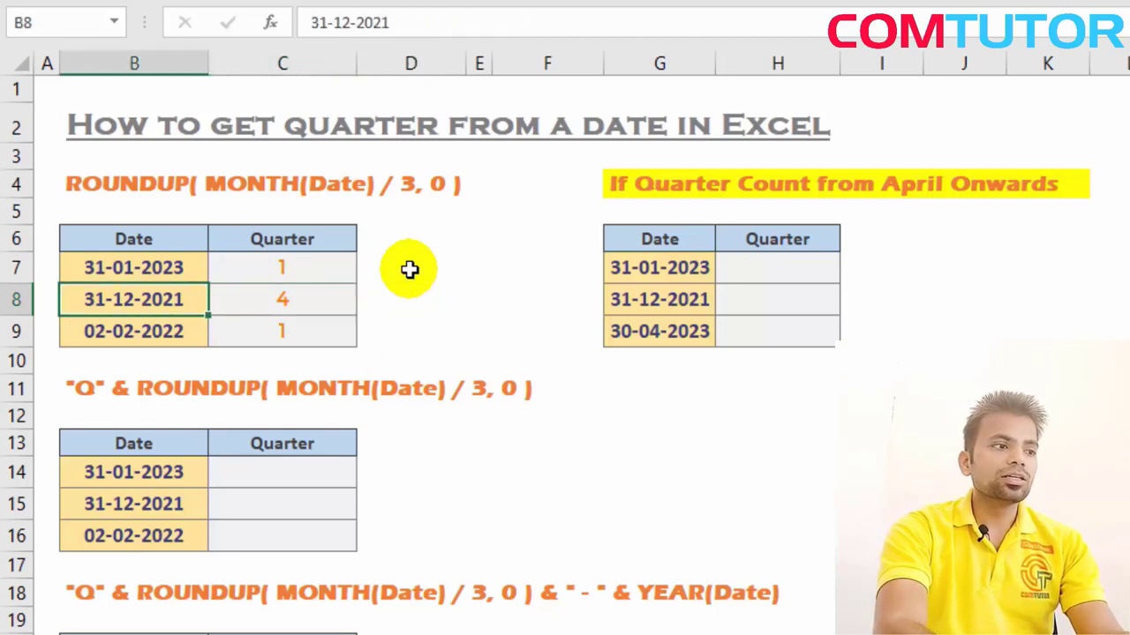
key("Right")
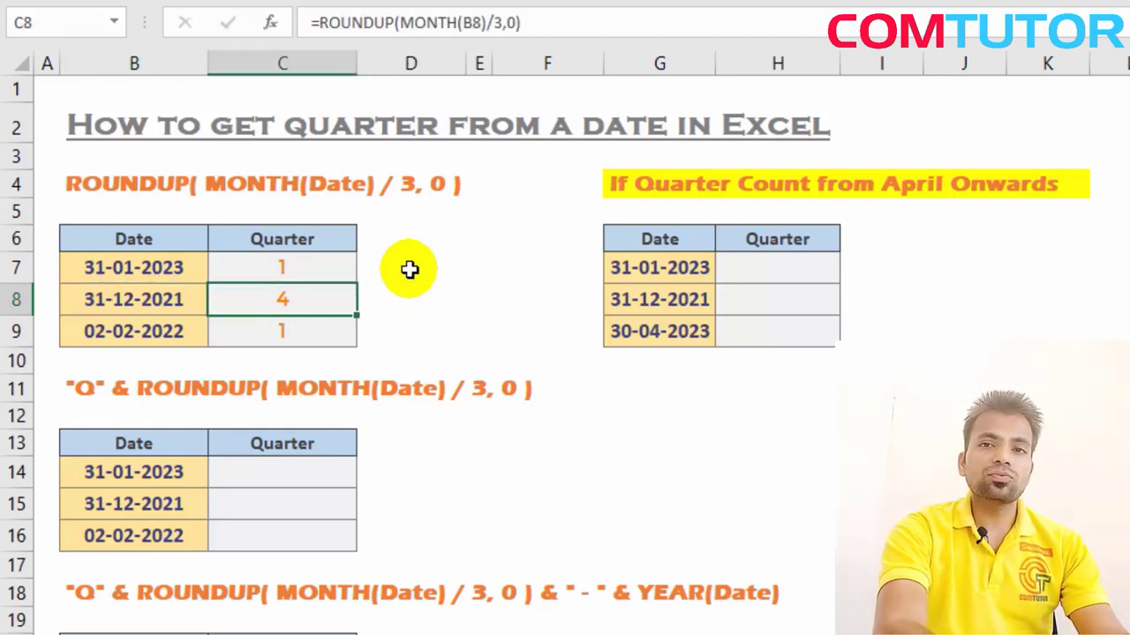
key("Up")
key("Left")
key("Right")
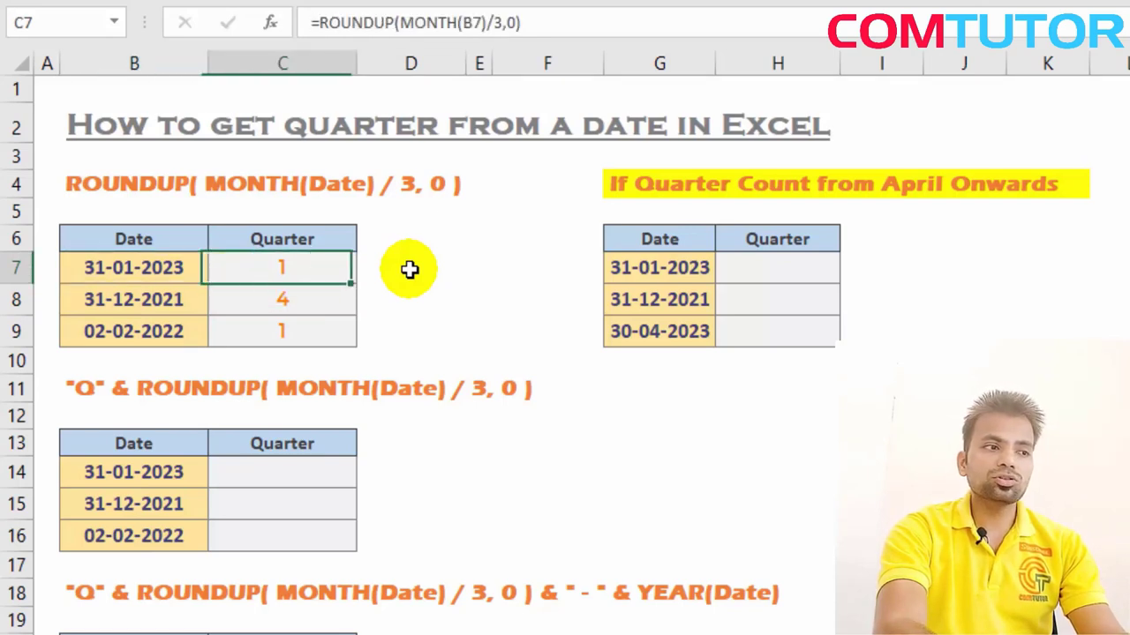
key("Down")
key("Down")
key("Left")
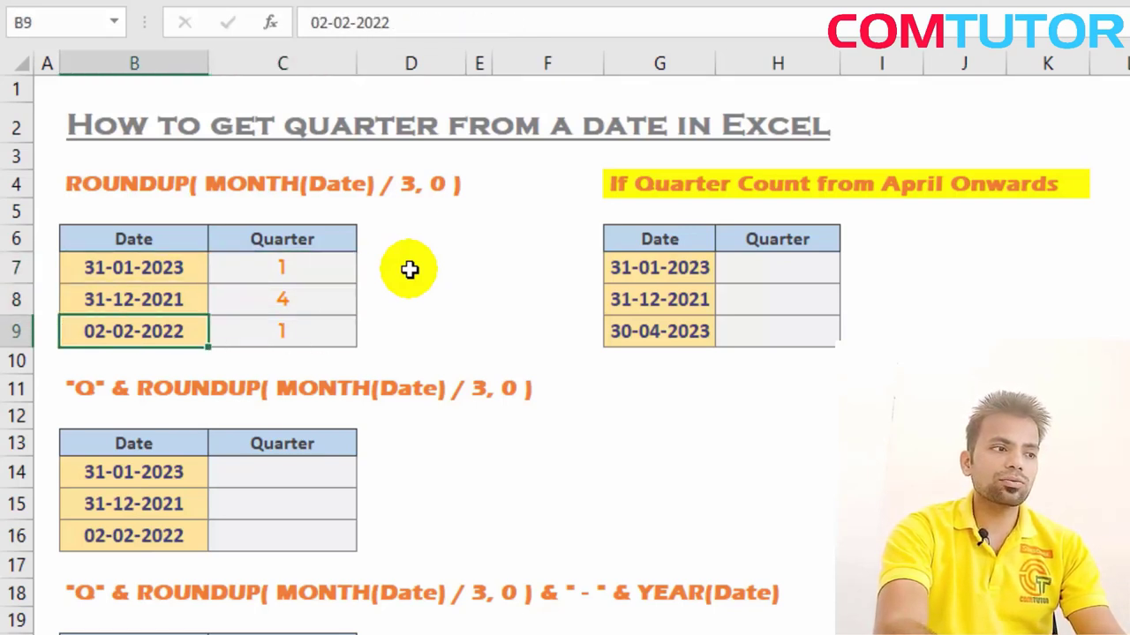
key("Right")
key("Left")
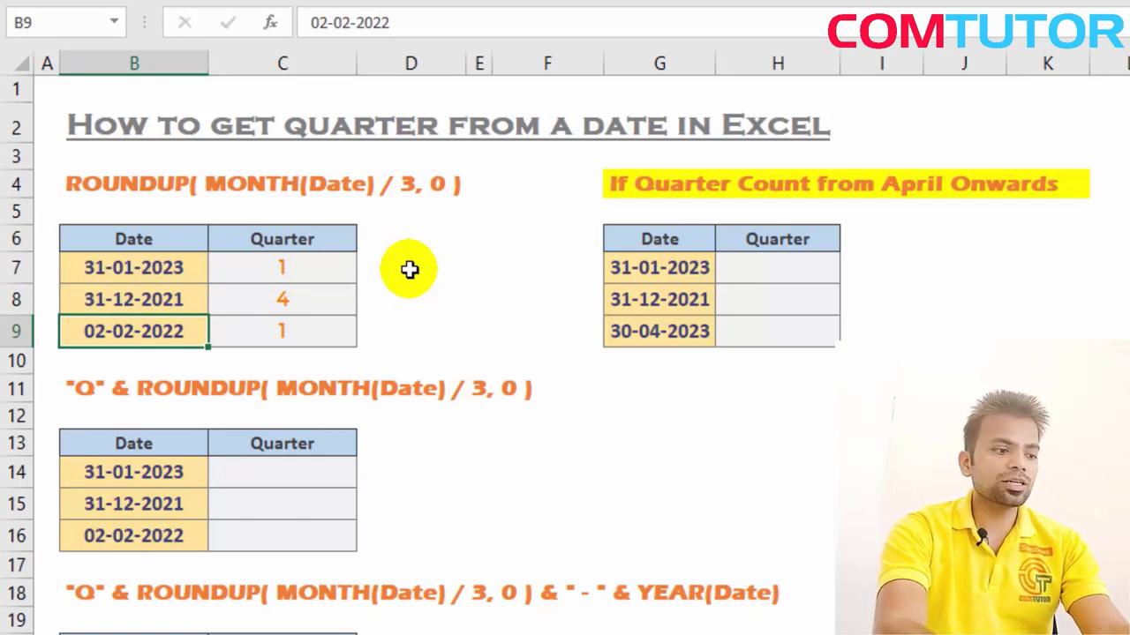
Change B9 to 01-03-2022 (typed 1-3-22) and confirm C7:C9 show quarters 1, 4 and 1.
type("1-3-")
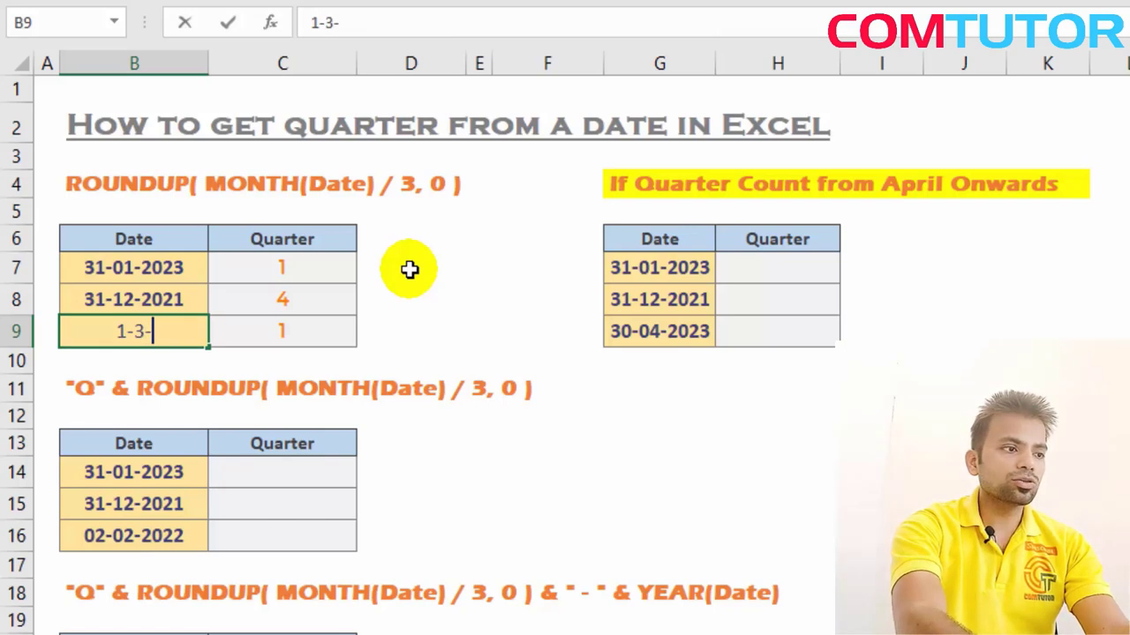
type("22")
key("Return")
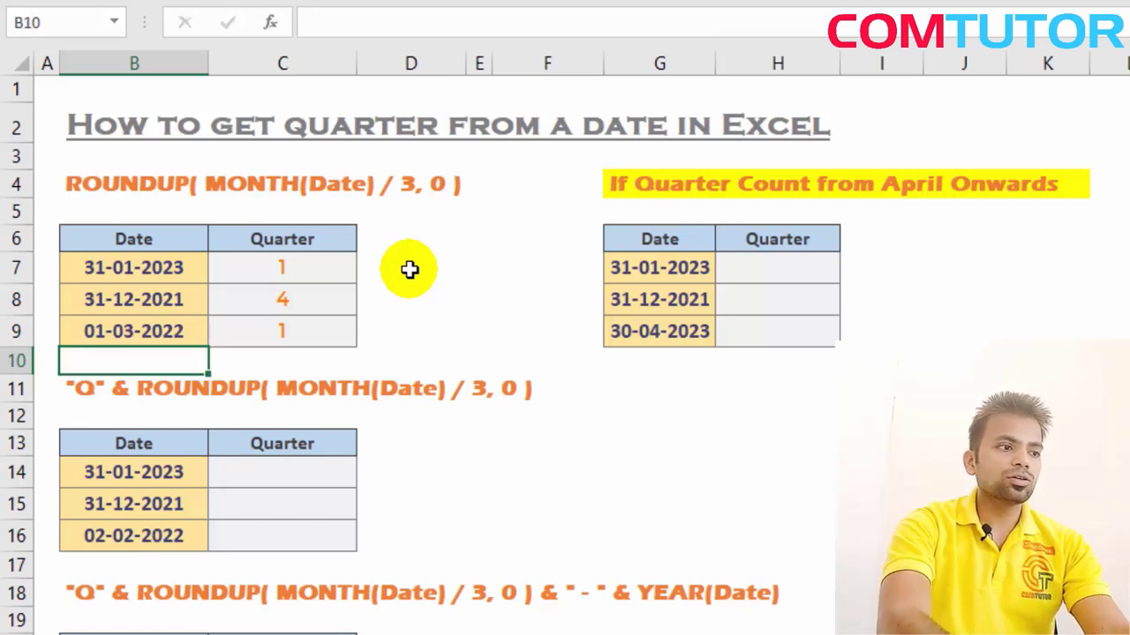
key("Up")
key("Right")
key("Left")
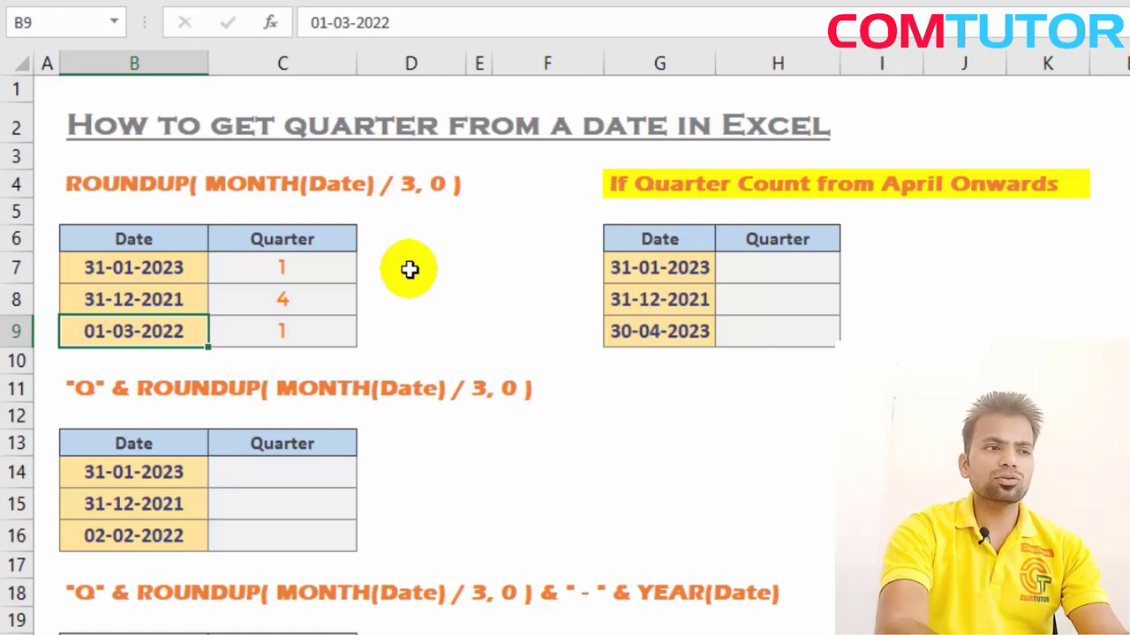
key("Right")
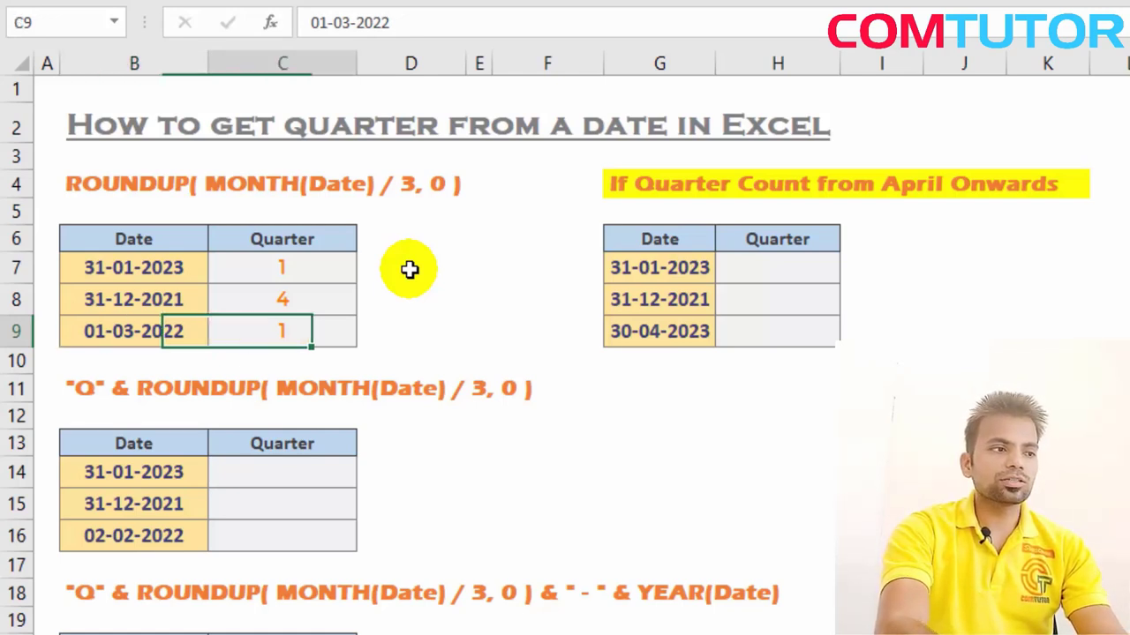
key("Up")
key("Up")
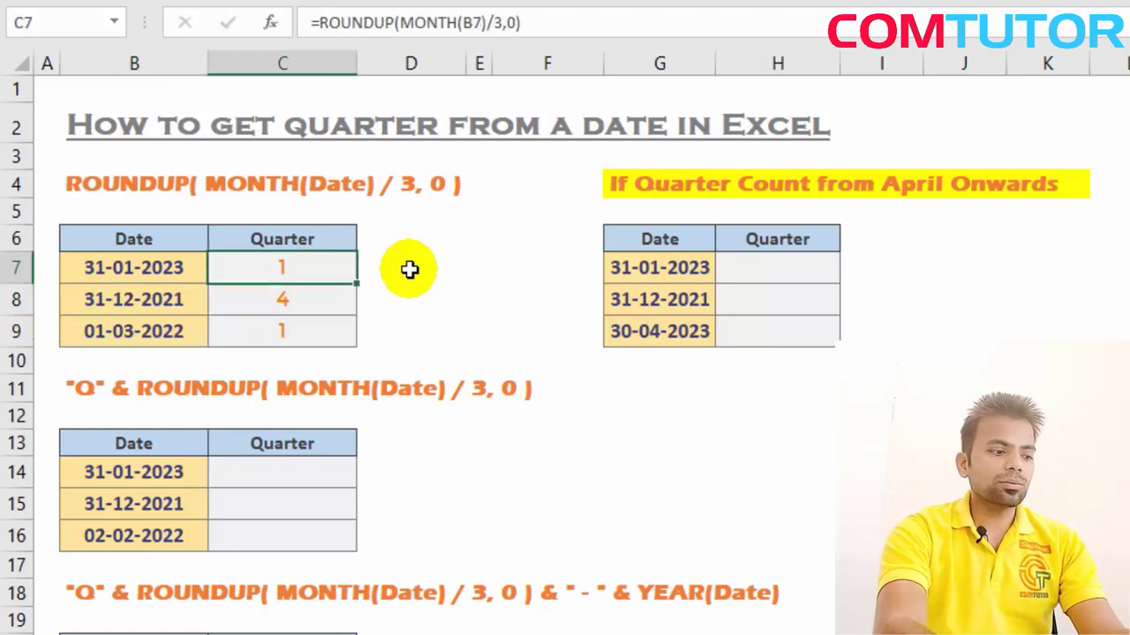
key("shift+Down")
key("shift+Down")
key("shift+Up")
key("shift+Up")
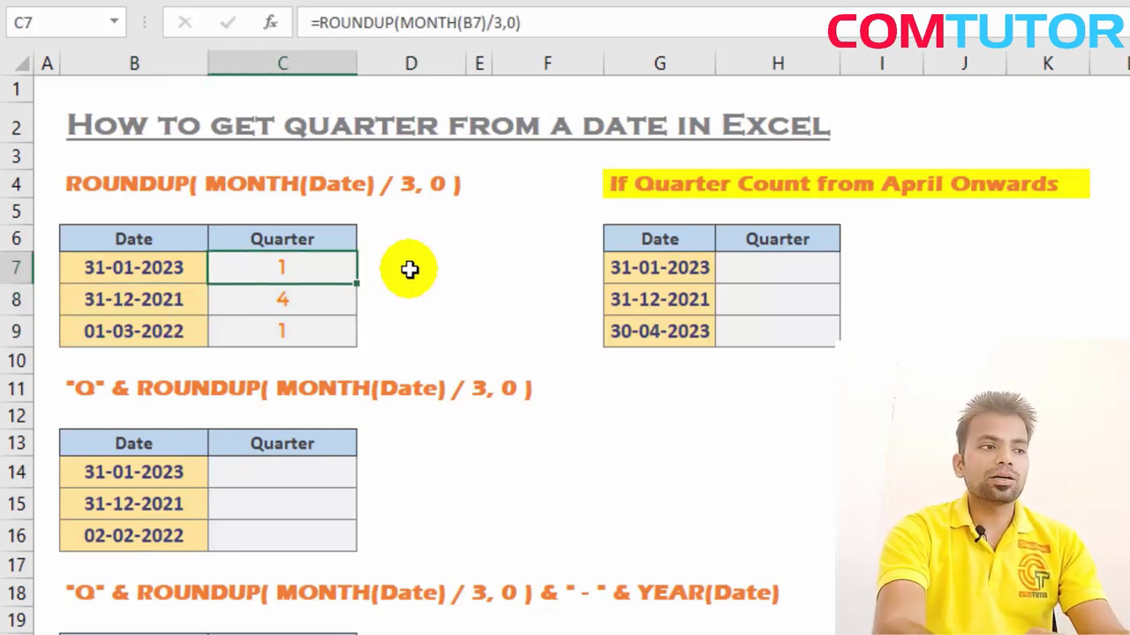
key("shift+Down")
key("shift+Down")
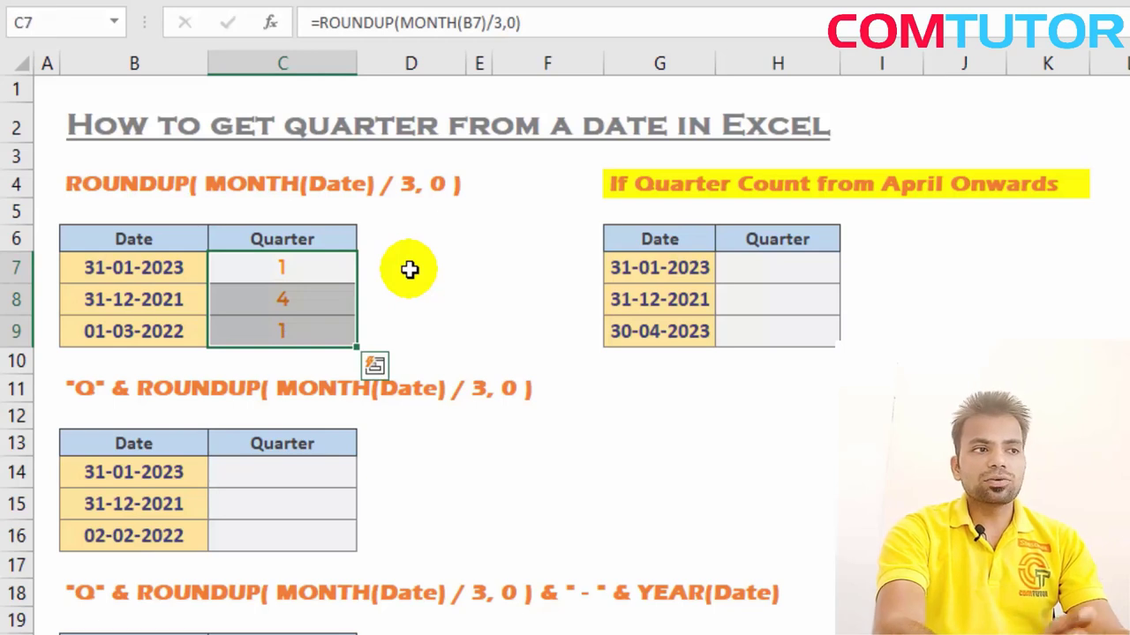
key("shift+Up")
key("shift+Up")
key("shift+Down")
key("shift+Down")
key("Right")
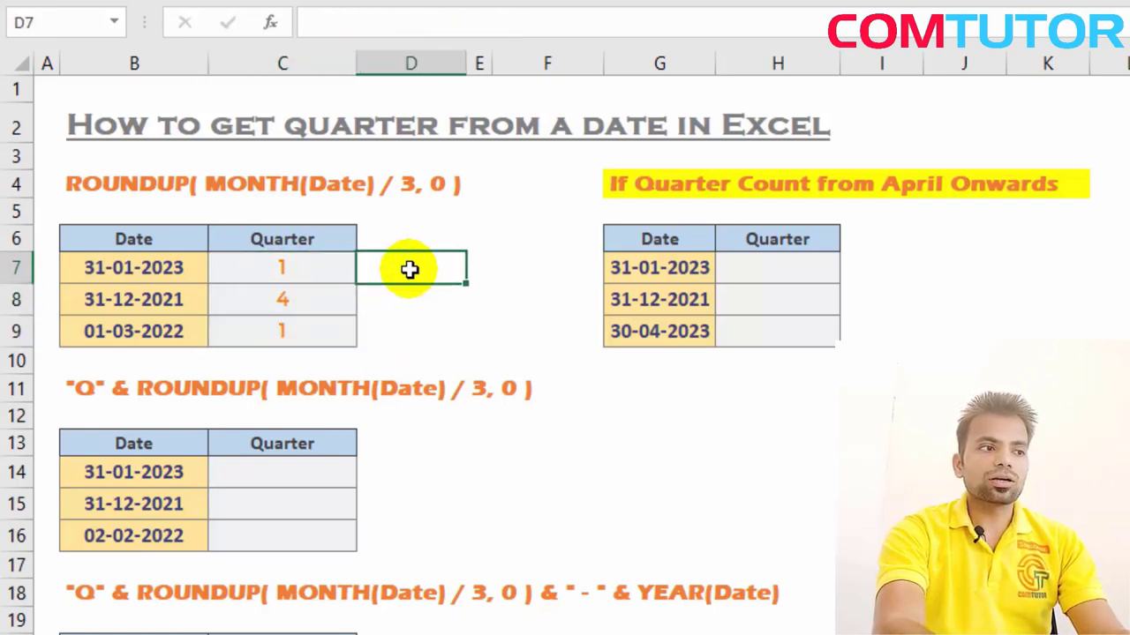
key("Left")
key("Left")
key("Right")
Select and copy the ROUNDUP quarter formula in C7.
key("Down")
key("Down")
key("Down")
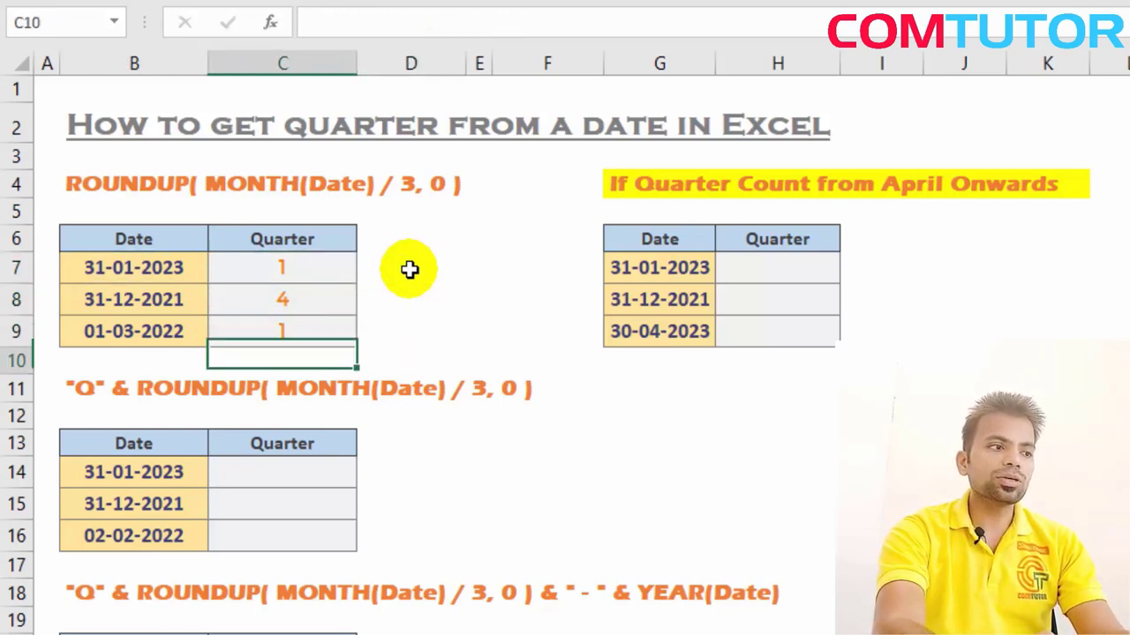
key("Down")
key("Down")
key("Down")
key("Down")
key("Up")
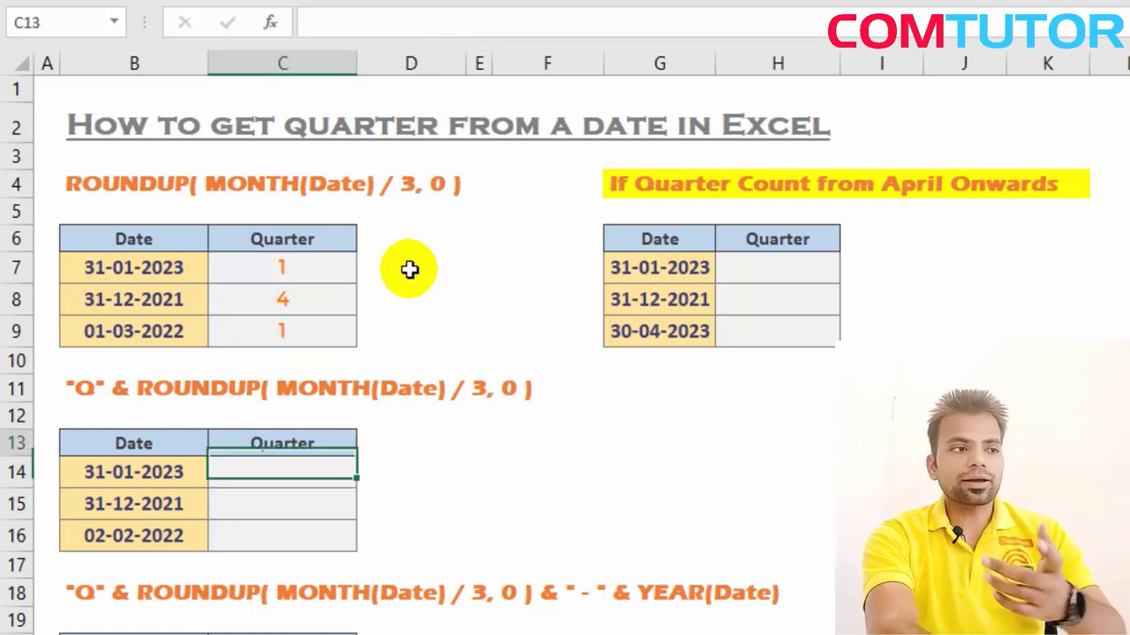
key("Up")
key("Up")
key("Up")
key("Up")
key("Up")
key("Up")
key("shift+Down")
key("shift+Down")
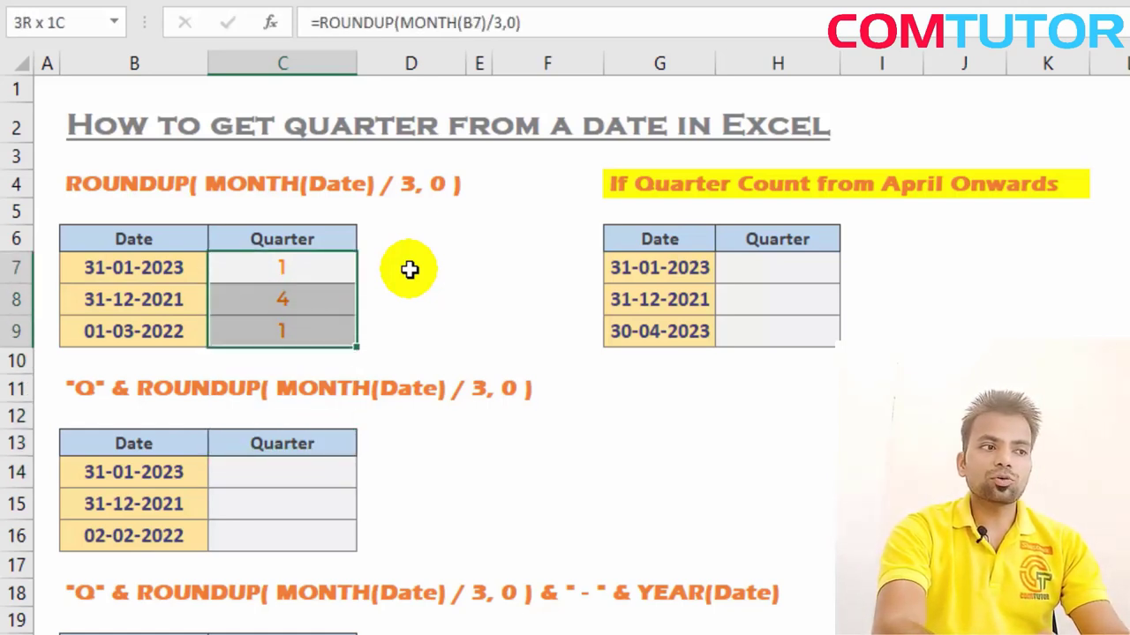
key("shift+Down")
key("shift+Right")
key("shift+Left")
key("shift+Up")
key("shift+Up")
key("shift+Up")
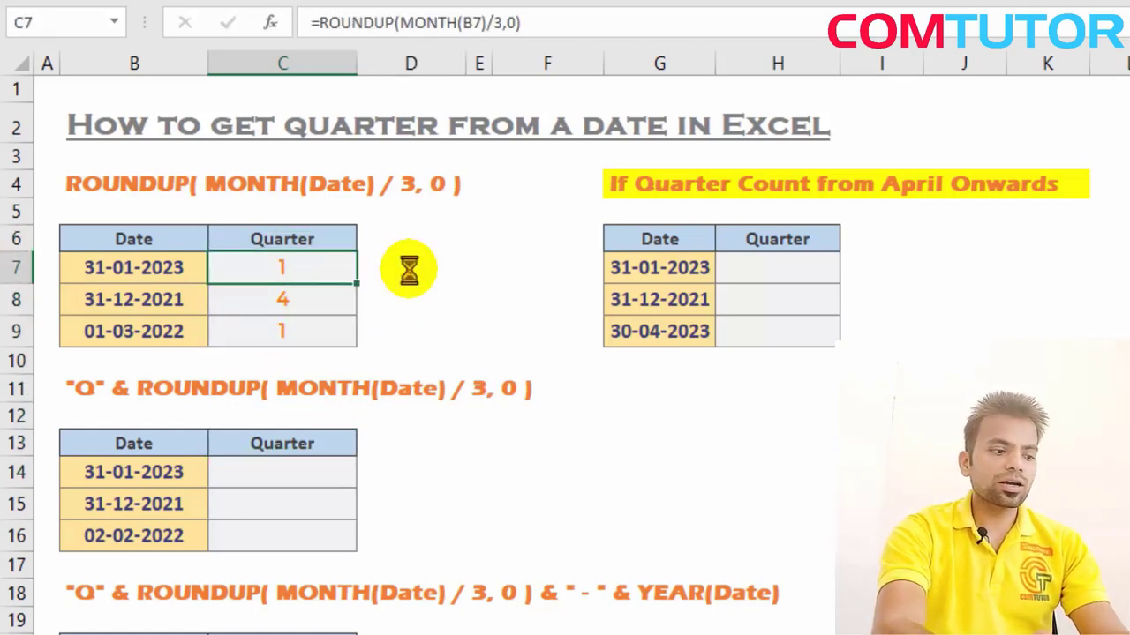
key("ctrl+c")
Paste the quarter formula into C14:C16 so the second table shows 1, 4 and 1.
key("Down")
key("Down")
key("Down")
key("Down")
key("Down")
key("Down")
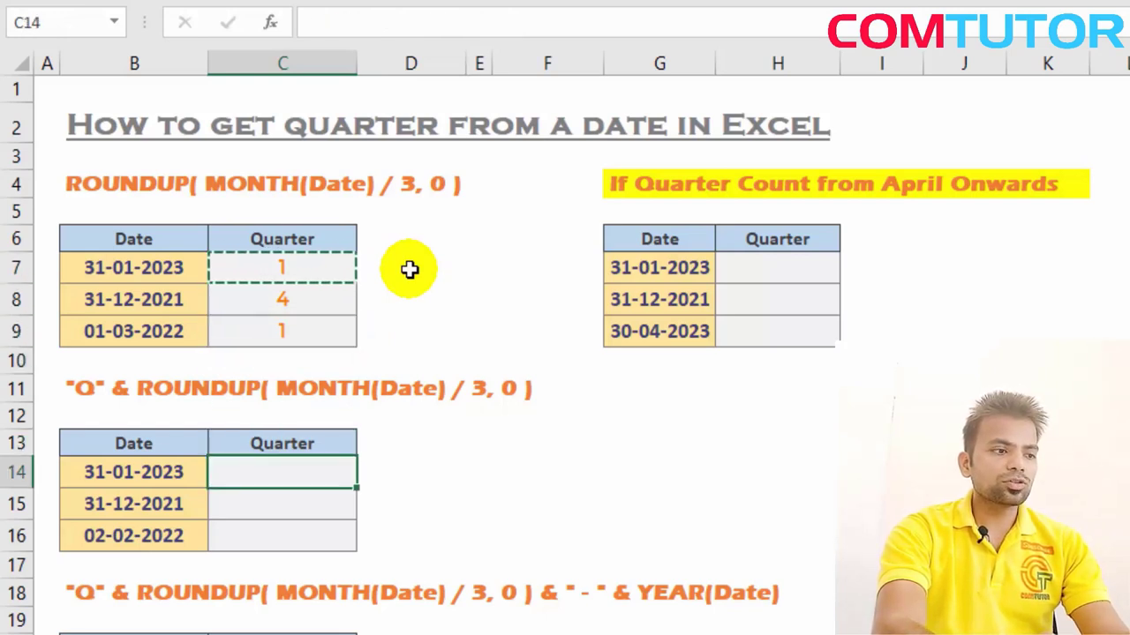
key("ctrl+v")
key("shift+Down")
key("shift+Down")
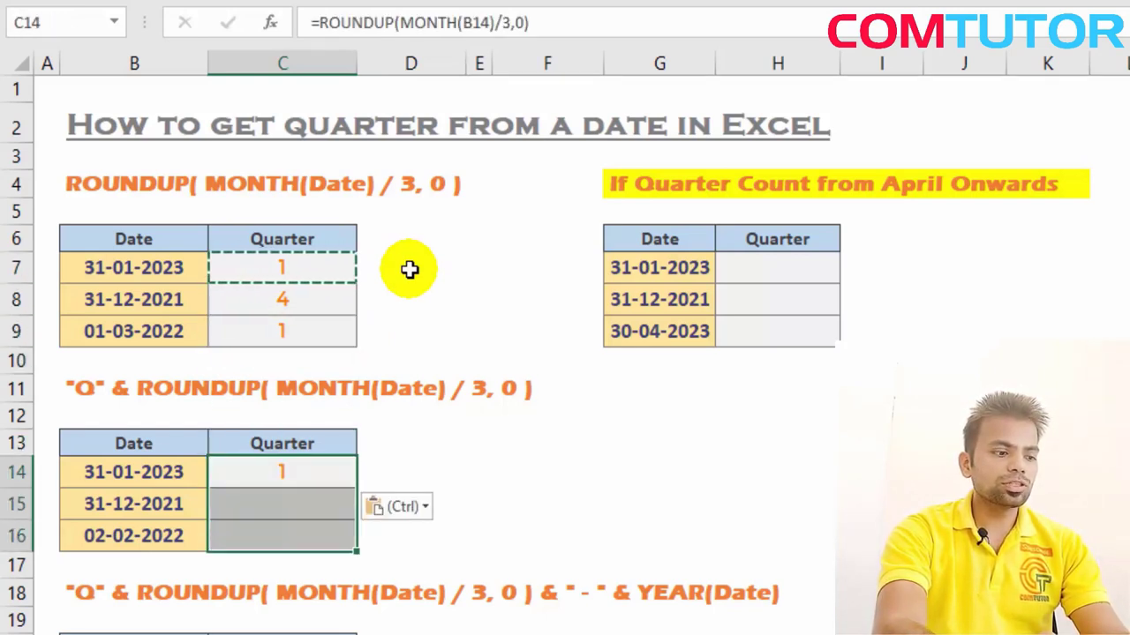
key("Return")
key("Down")
key("Down")
key("Up")
key("Up")
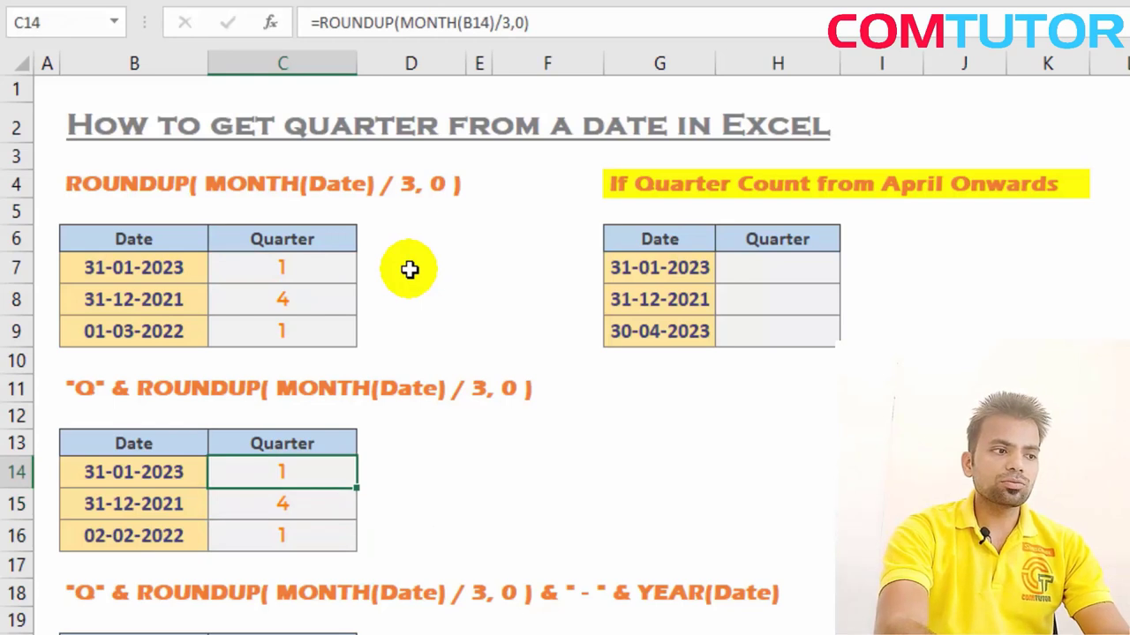
key("Down")
key("Up")
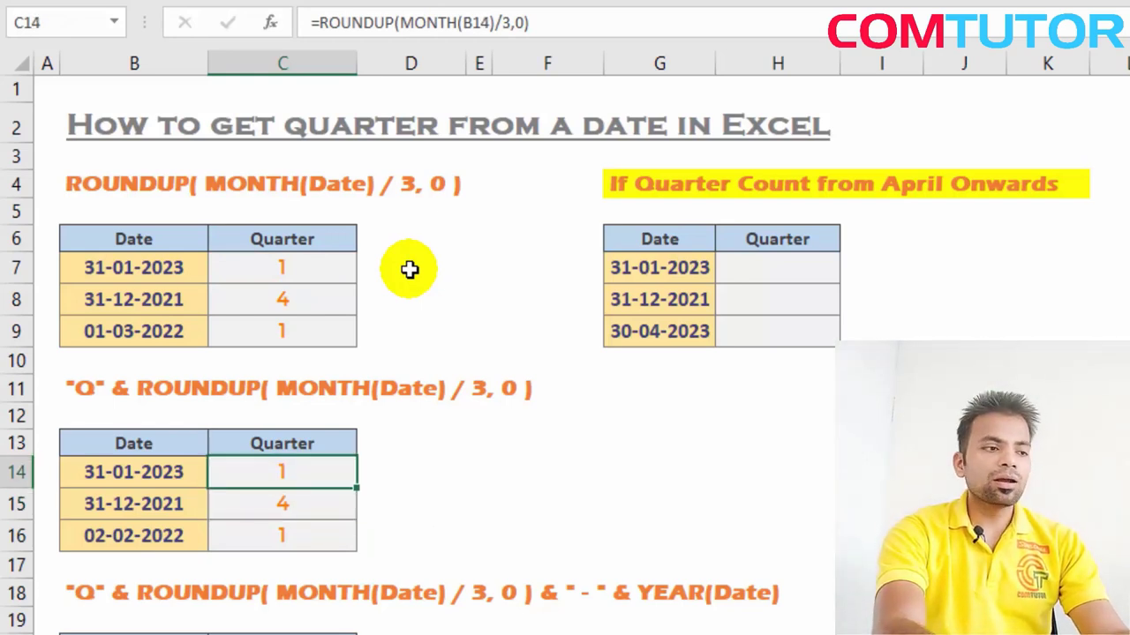
key("Left")
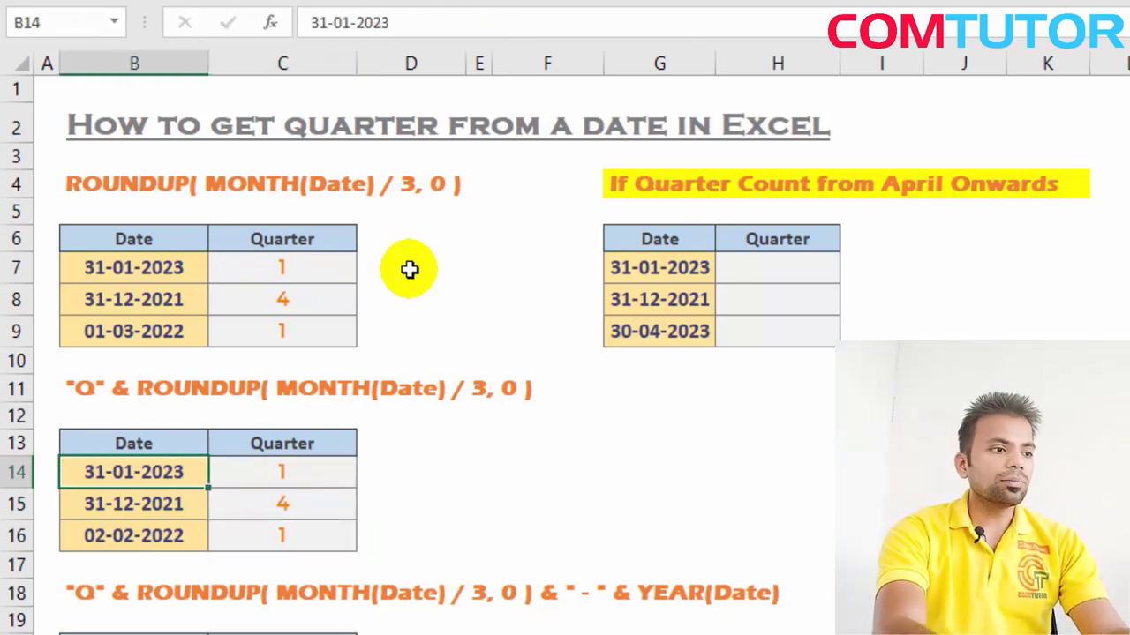
key("Right")
key("F2")
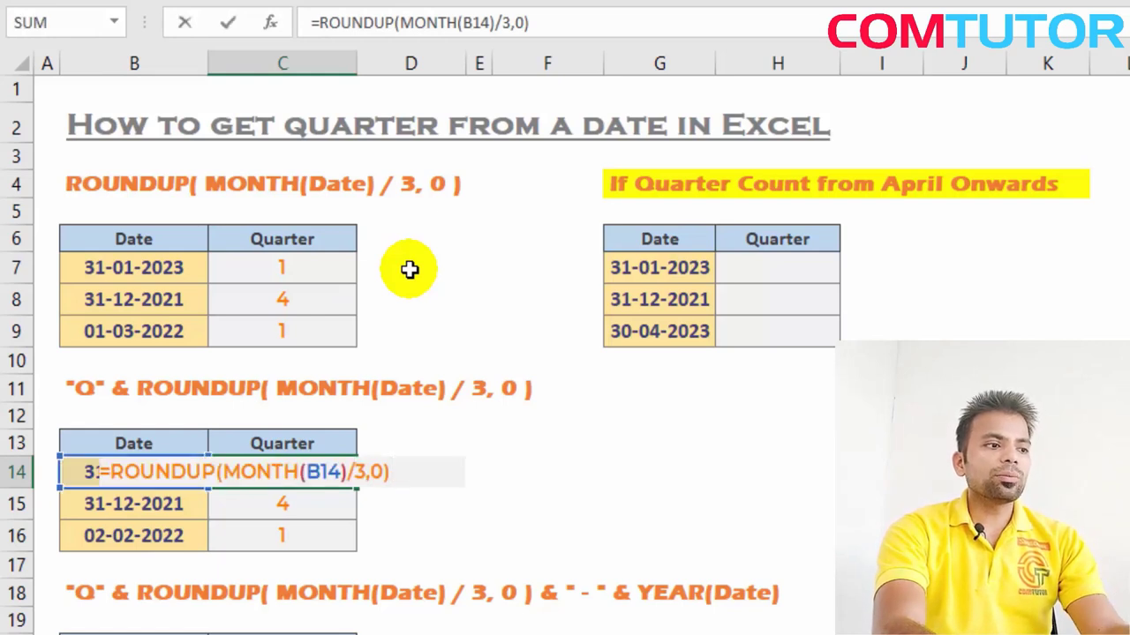
Prefix C14's formula with "Q"& and fill it down C14:C16, showing Q1 and Q4.
key("Left")
key("Left")
key("Left")
key("Left")
key("Left")
key("Left")
key("Left")
key("Left")
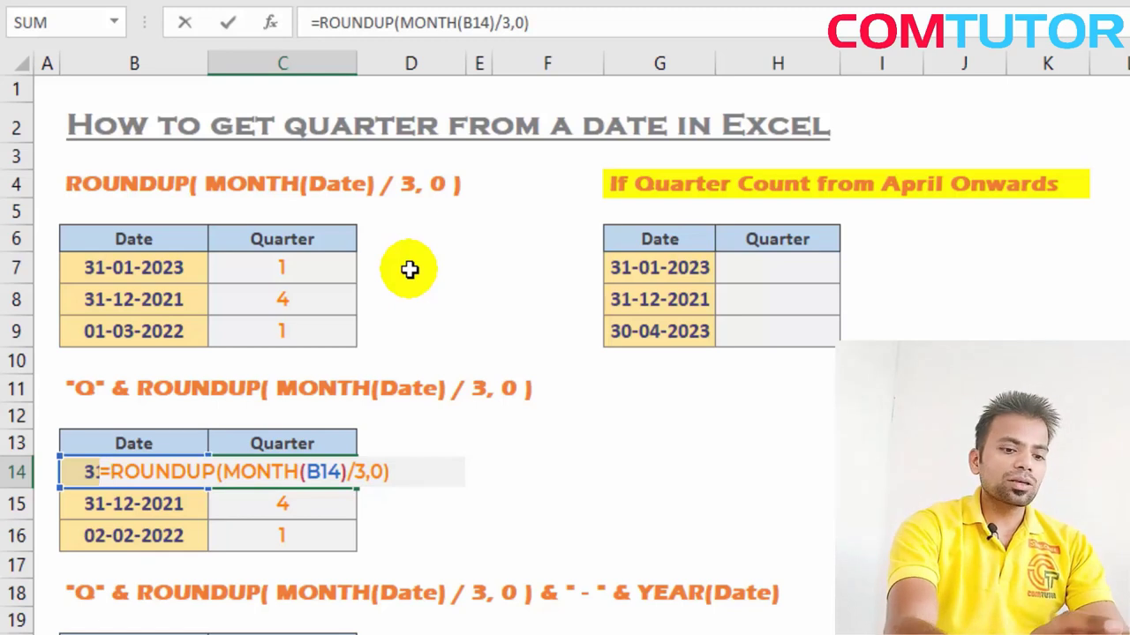
type("\"Q")
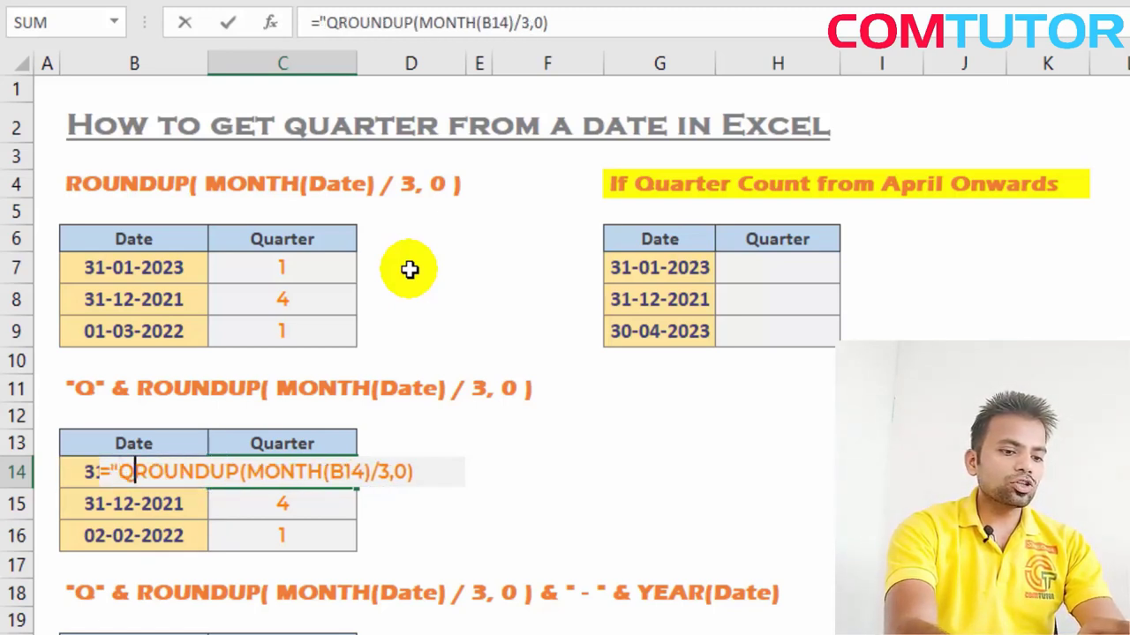
type("\"")
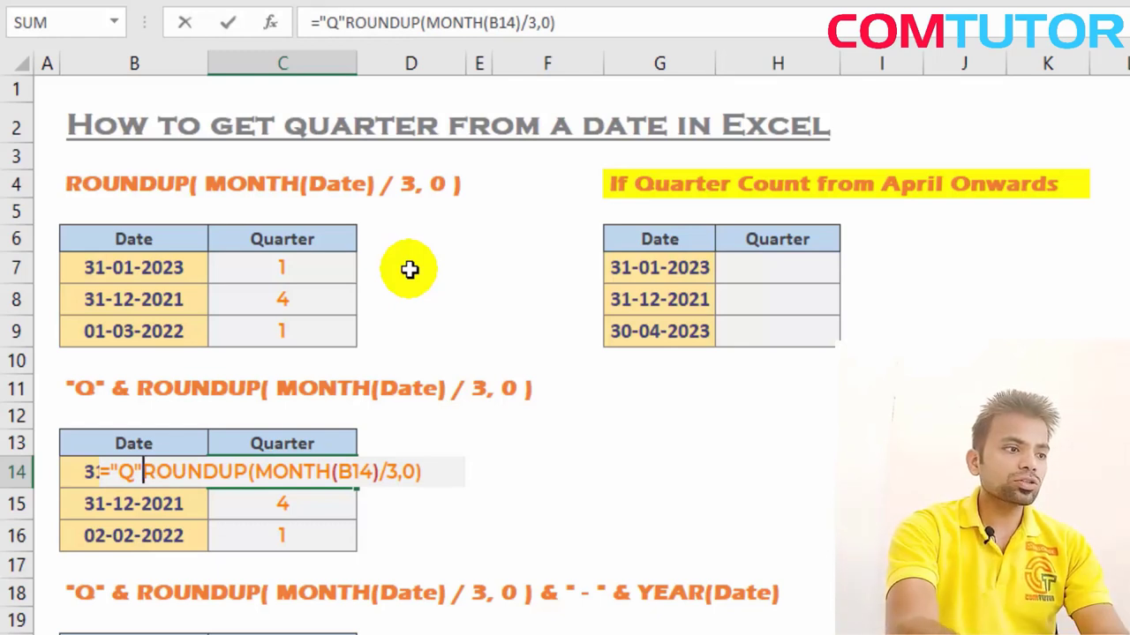
type("&")
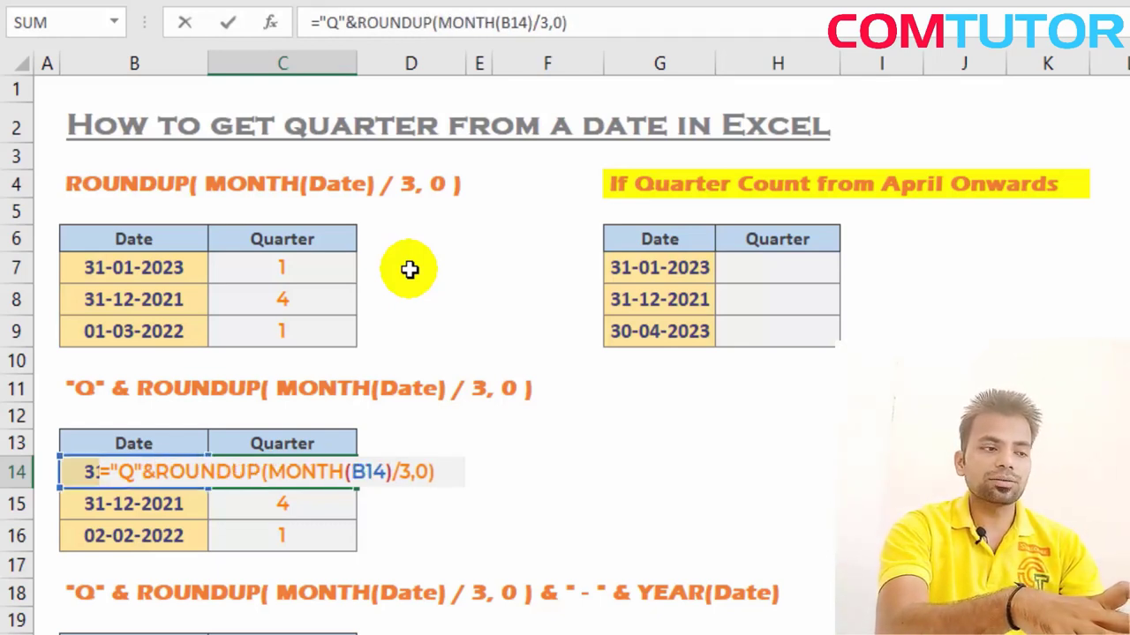
key("Return")
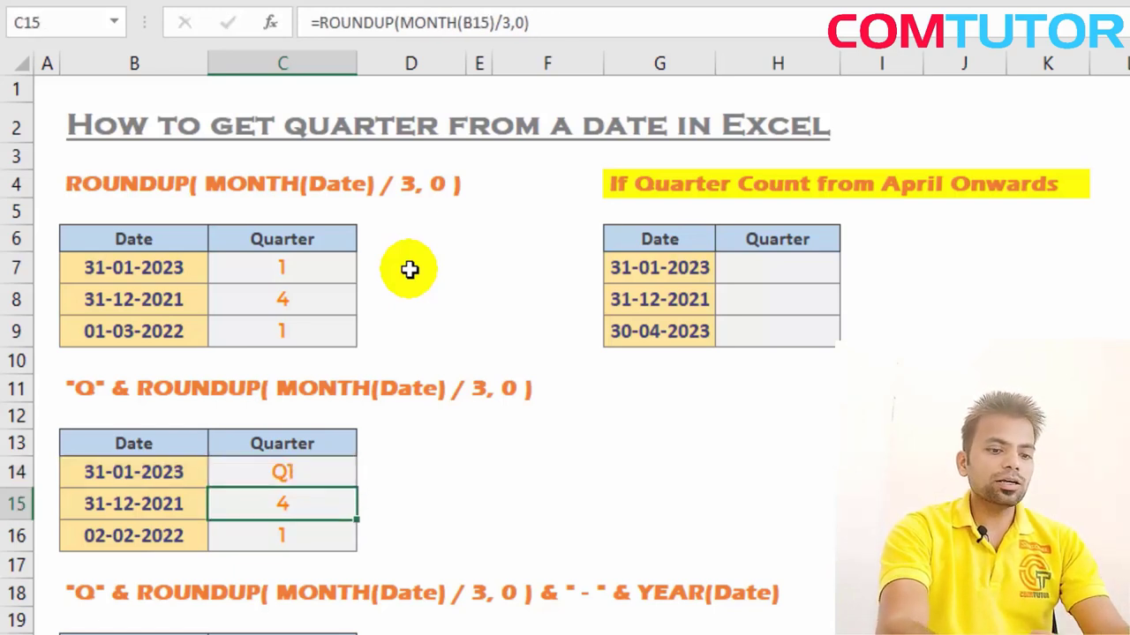
key("Up")
key("shift+Down")
key("shift+Down")
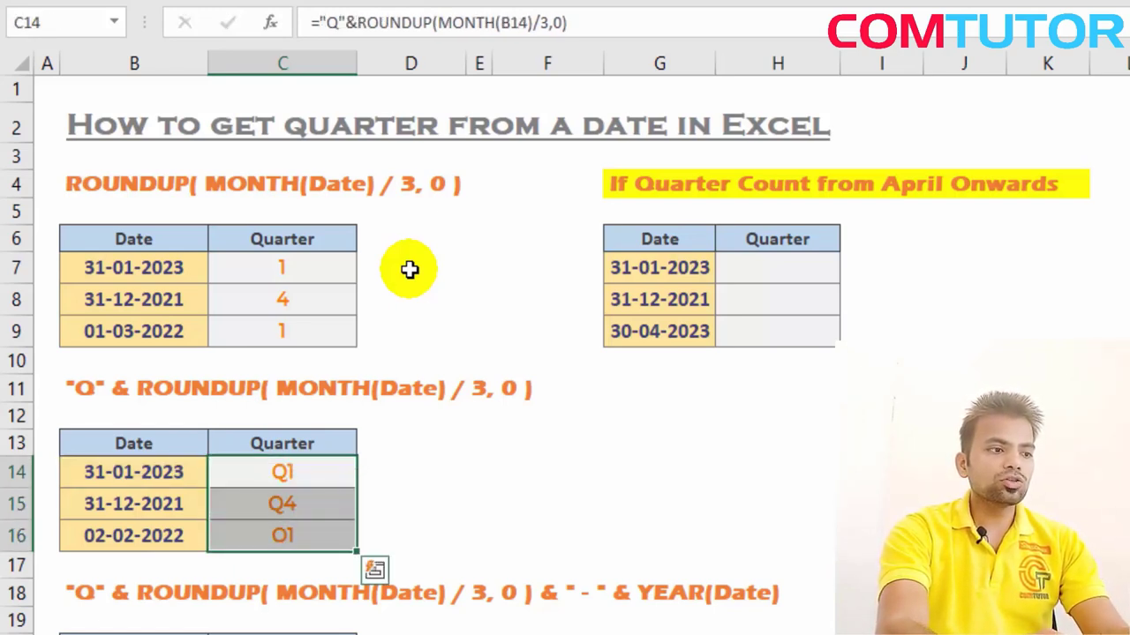
key("Down")
key("Down")
key("Up")
key("Down")
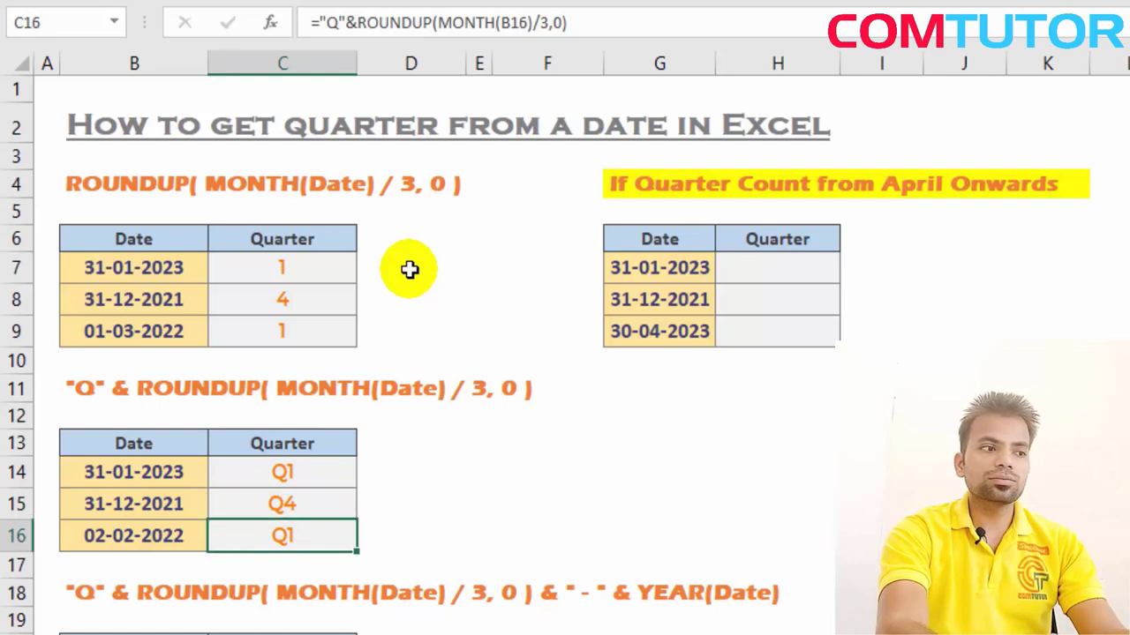
Change the date in B16 to 04-04-2023 and check that C16 now shows Q2.
key("Left")
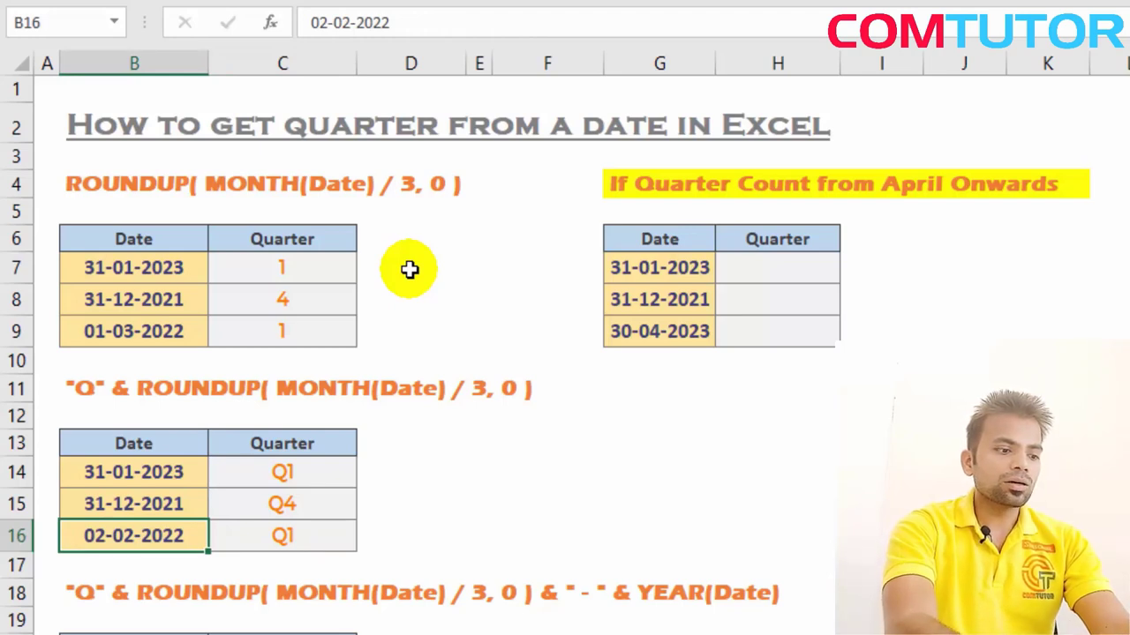
type("4-4-23")
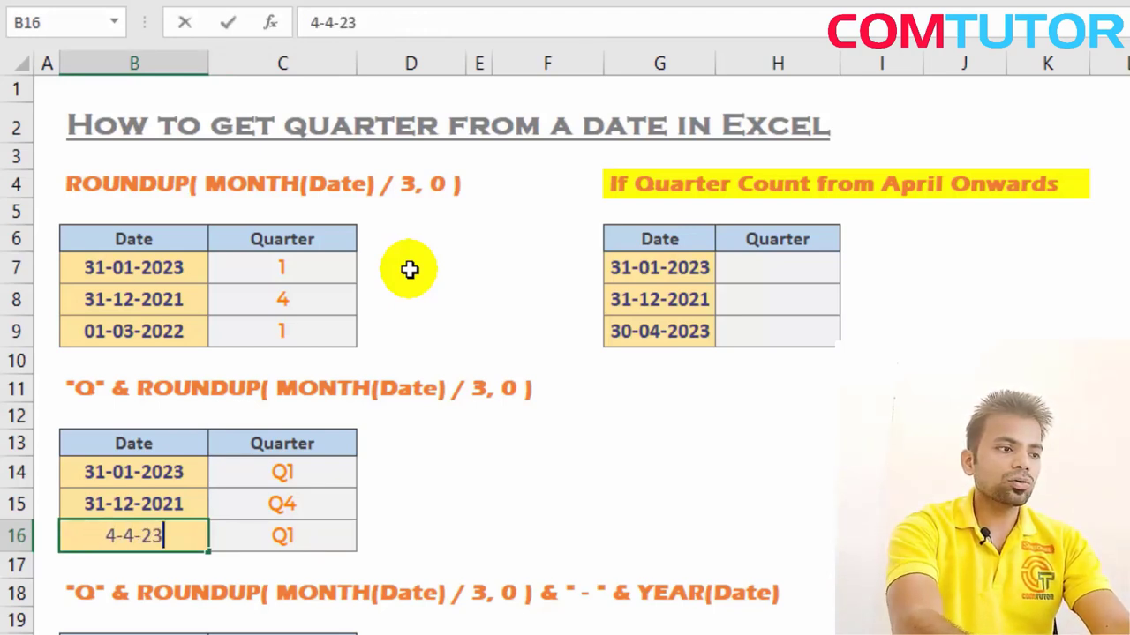
key("Return")
key("Up")
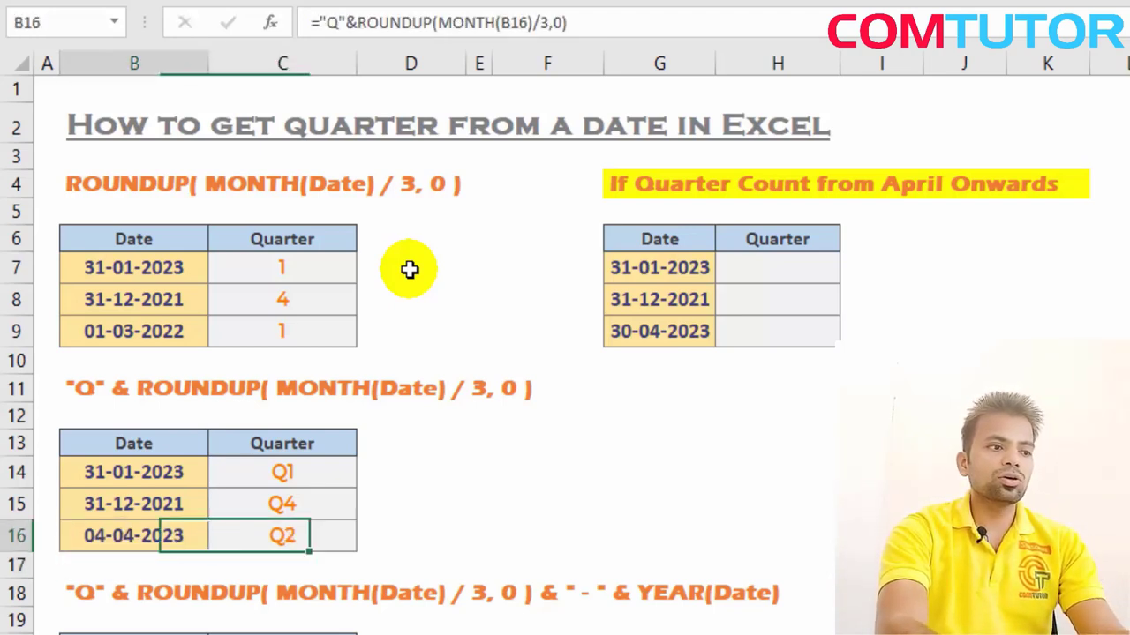
key("shift+Right")
key("Right")
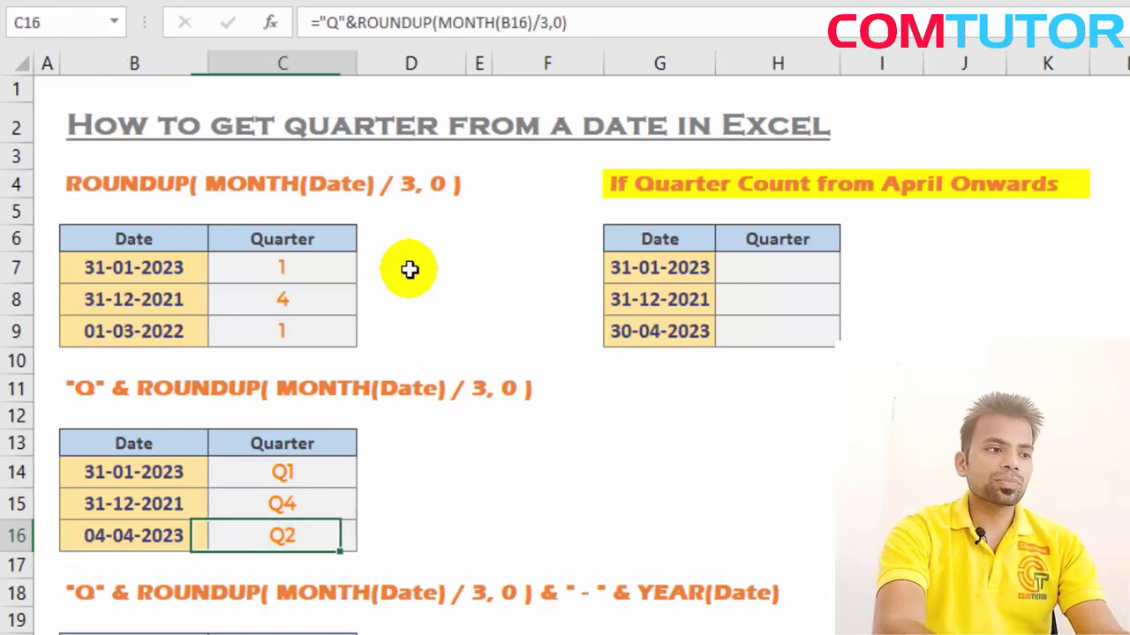
Copy the Q-prefixed quarter formula from C16 into C21:C23, showing Q1, Q4 and Q1.
scroll(454, 370, "down", 3)
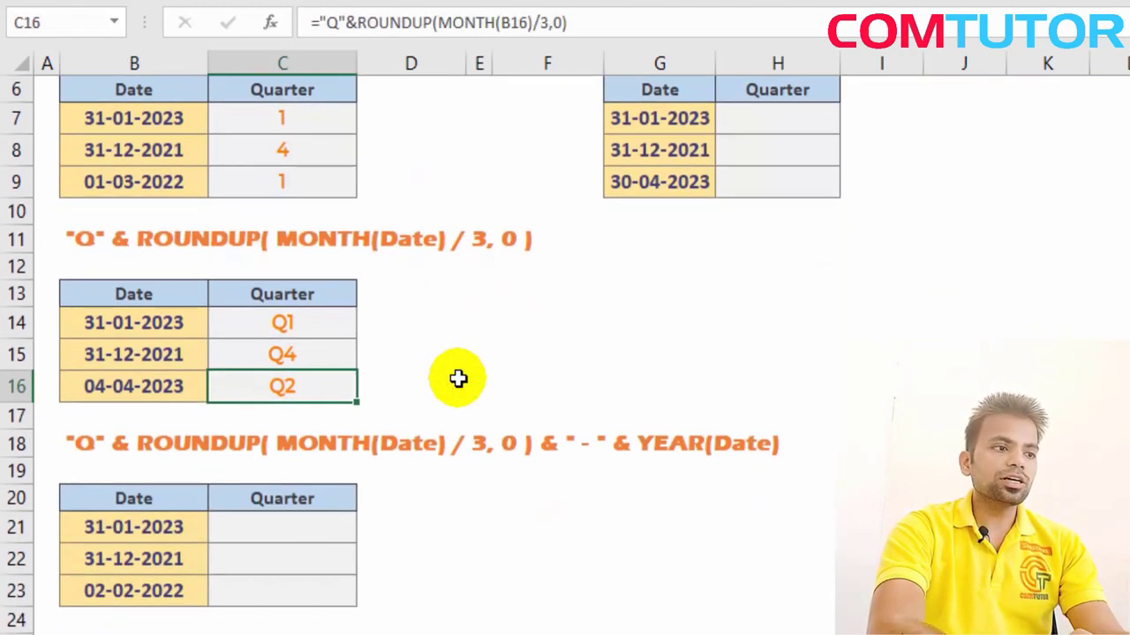
scroll(458, 378, "down", 1)
scroll(456, 378, "down", 2)
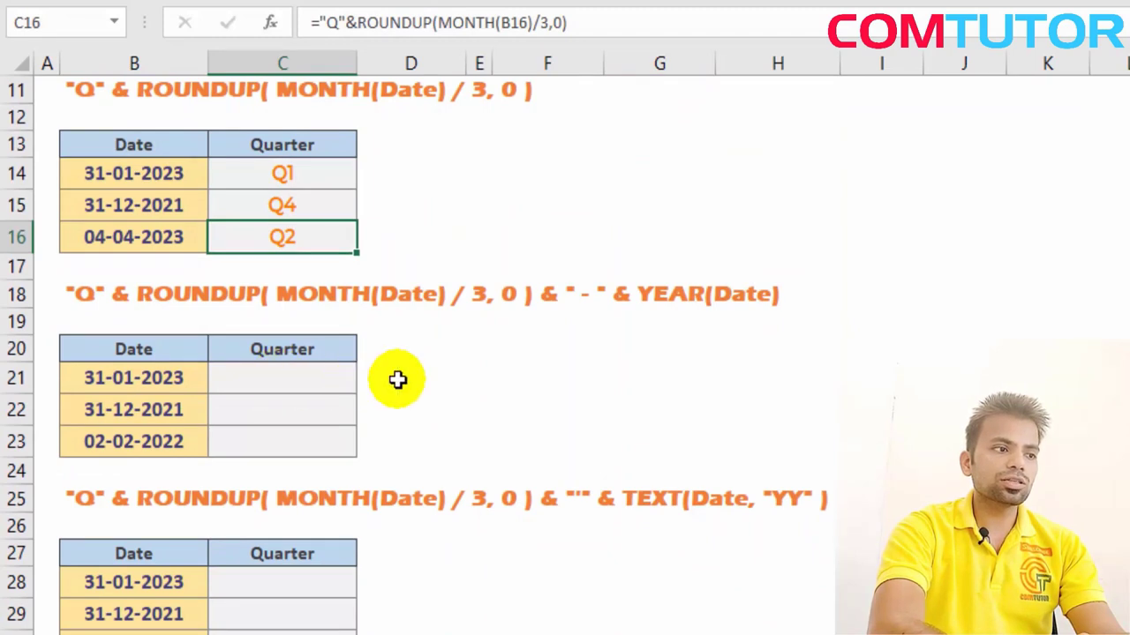
scroll(395, 379, "down", 1)
scroll(395, 378, "up", 1)
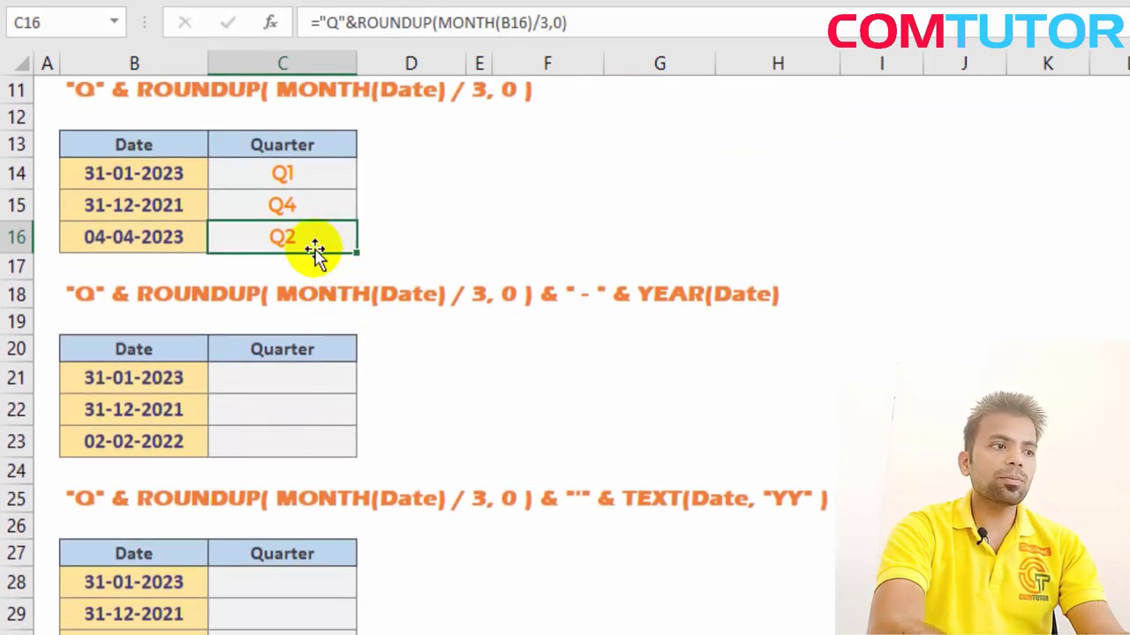
key("ctrl+c")
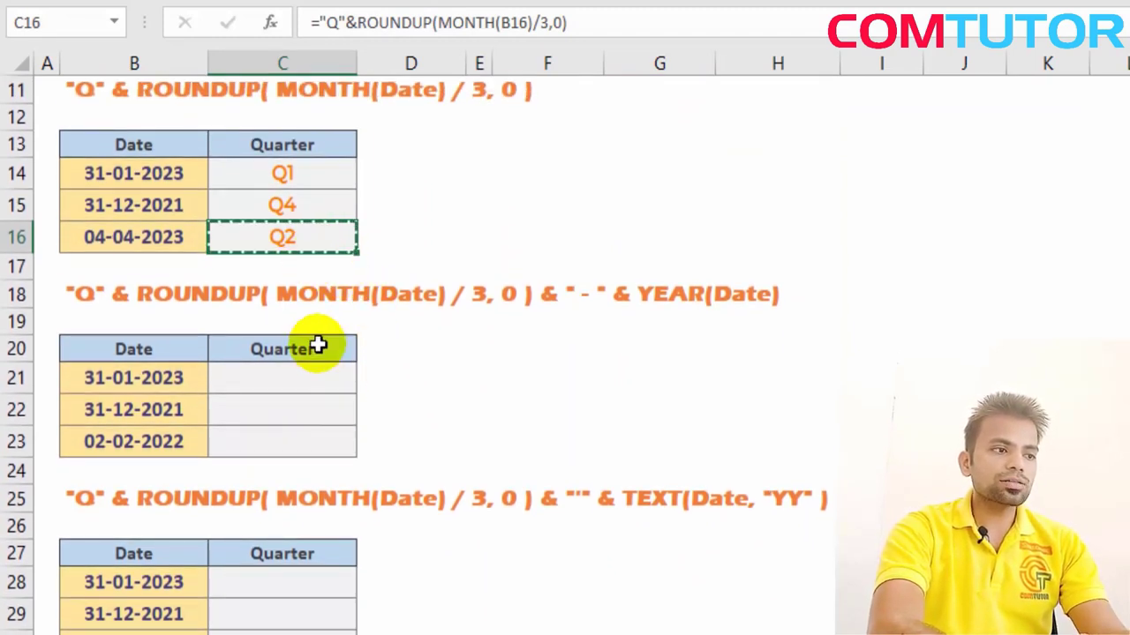
left_click_drag(317, 377, 318, 432)
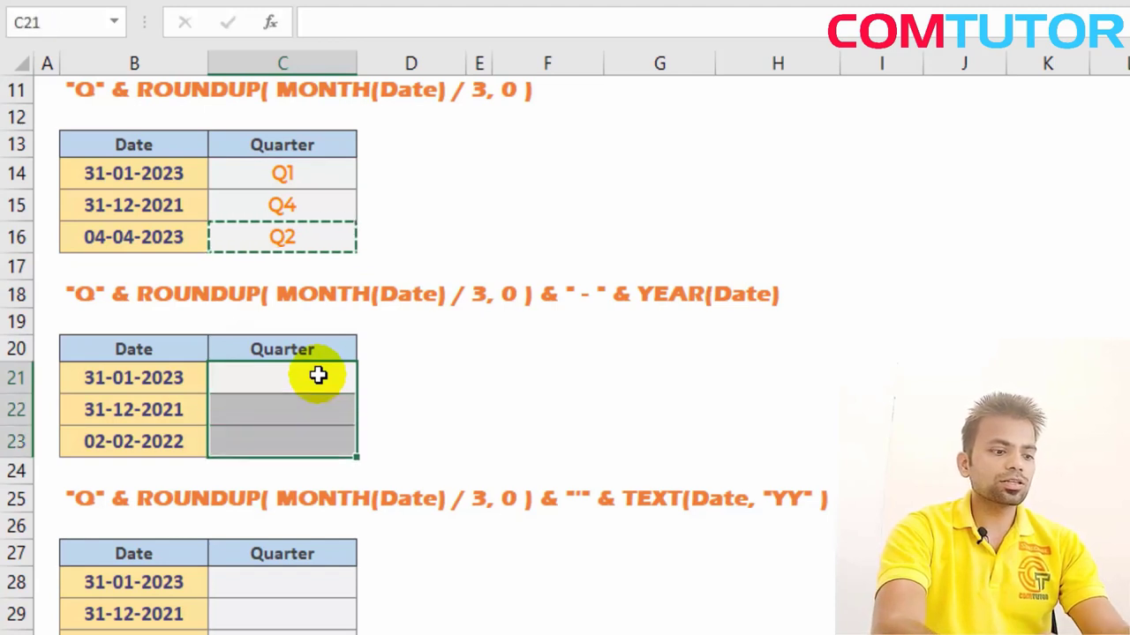
key("ctrl+v")
left_click(317, 377)
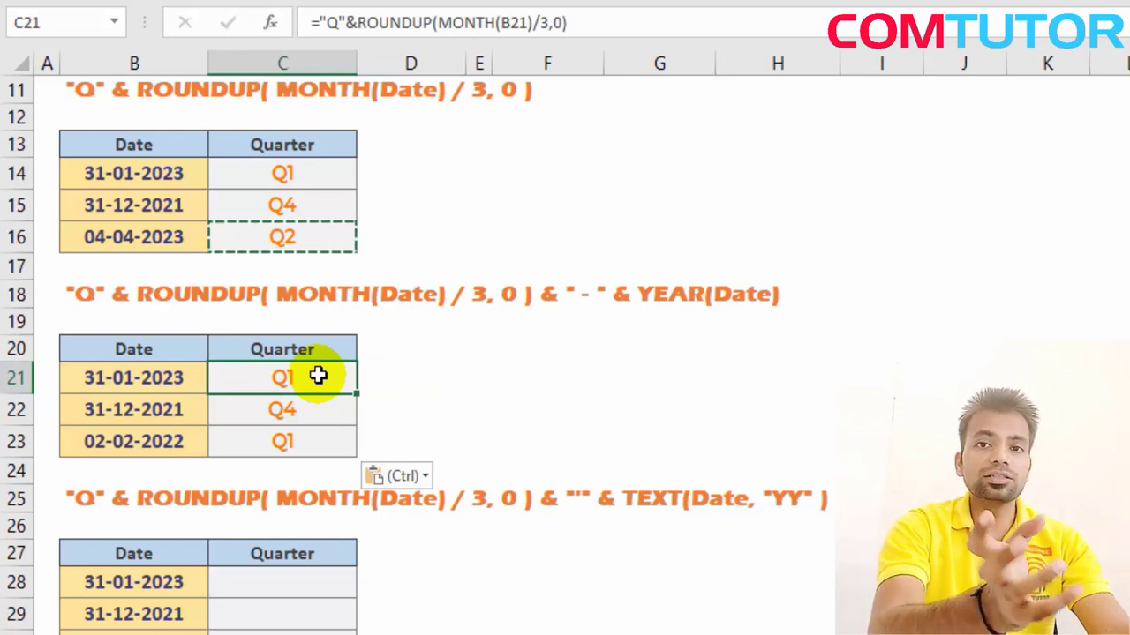
key("Left")
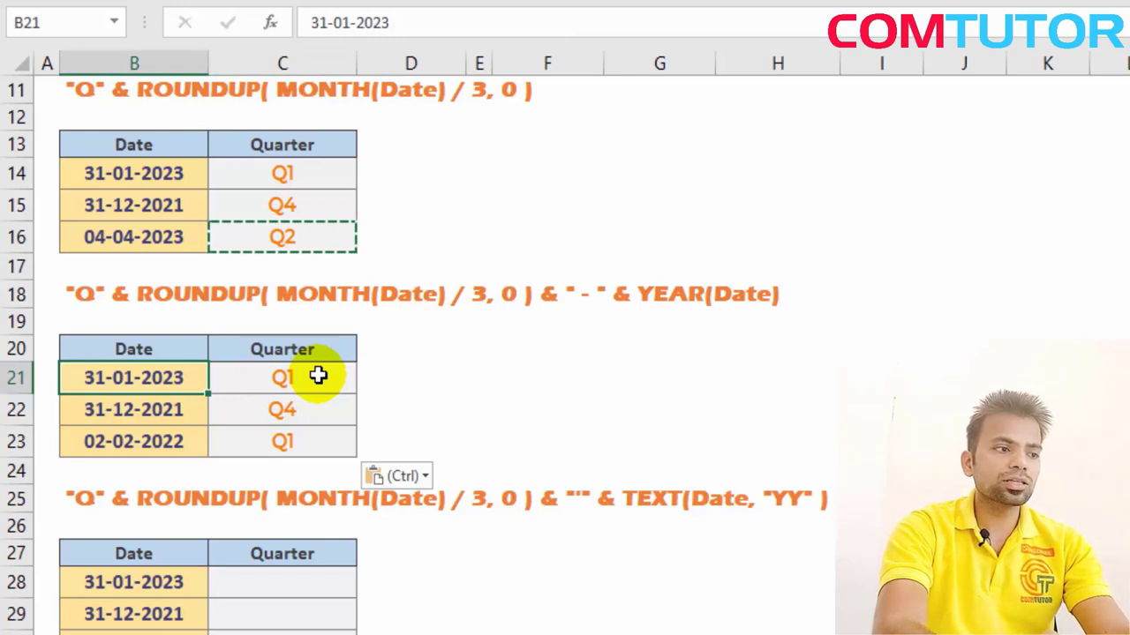
key("shift+Down")
key("shift+Down")
key("Right")
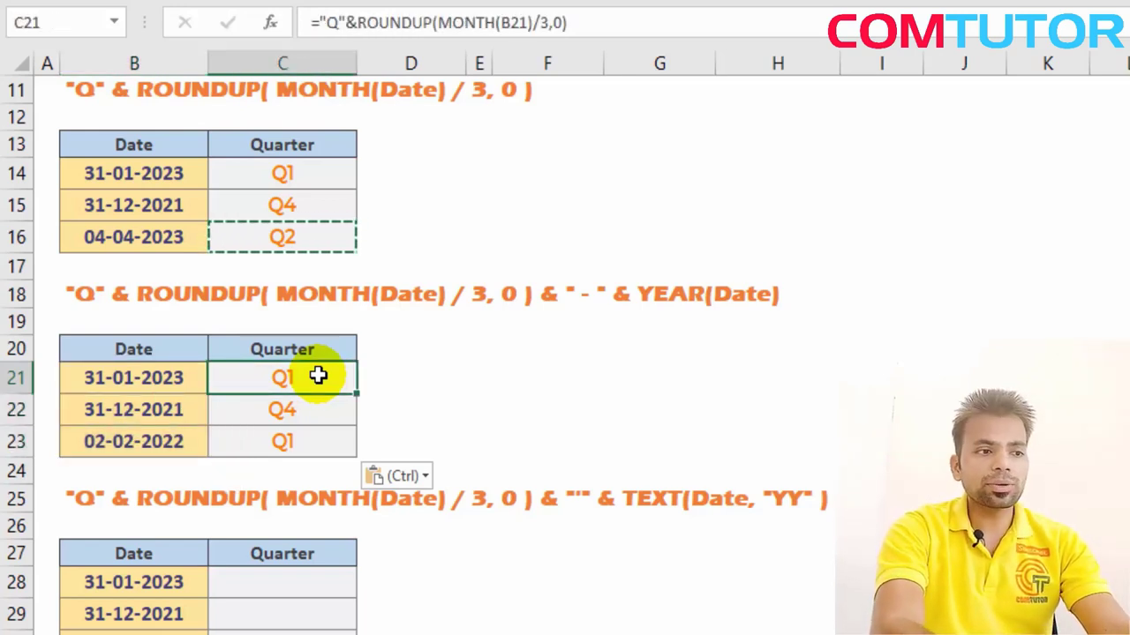
Append &"-"&YEAR(B21) to the C21 quarter formula so it shows Q1-2023.
key("F2")
type("&")
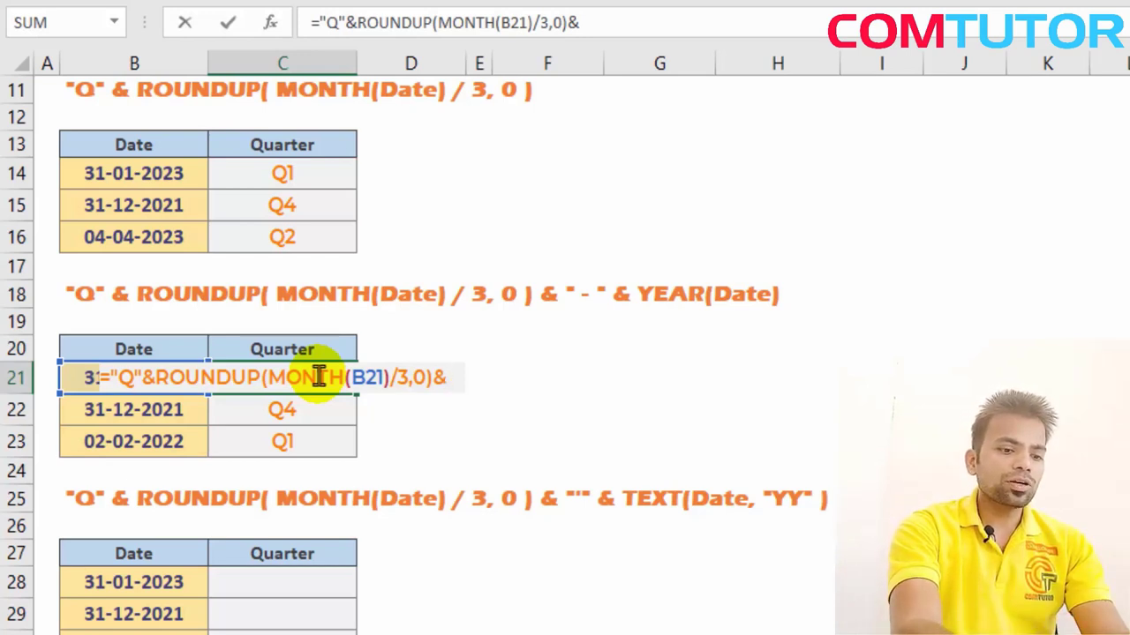
type("\"-\"&")
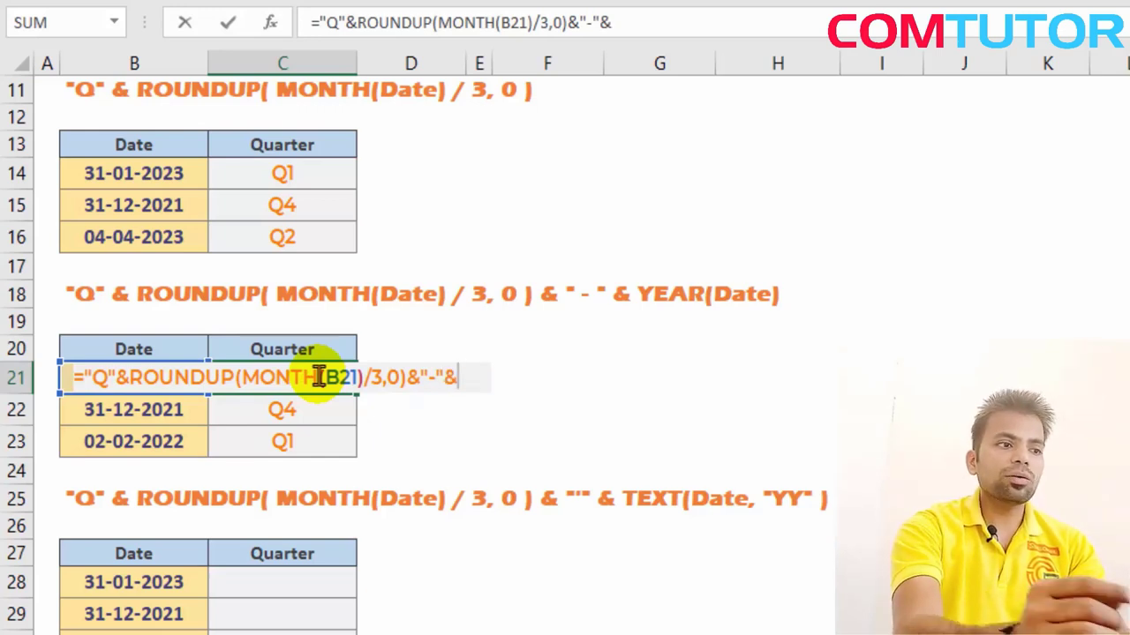
type("y")
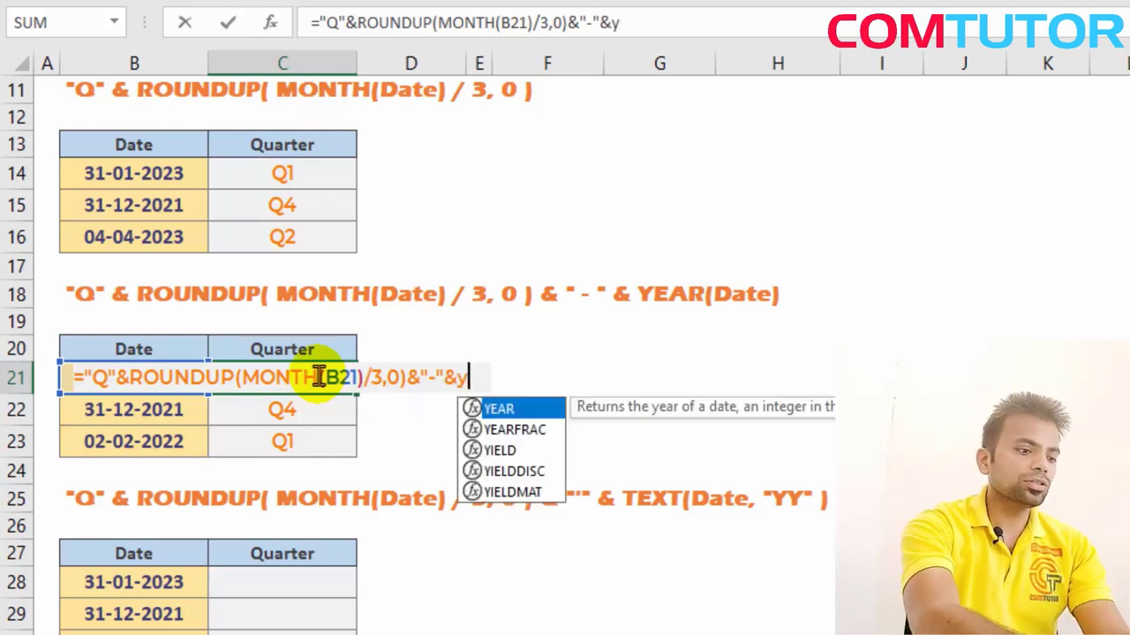
type("ear")
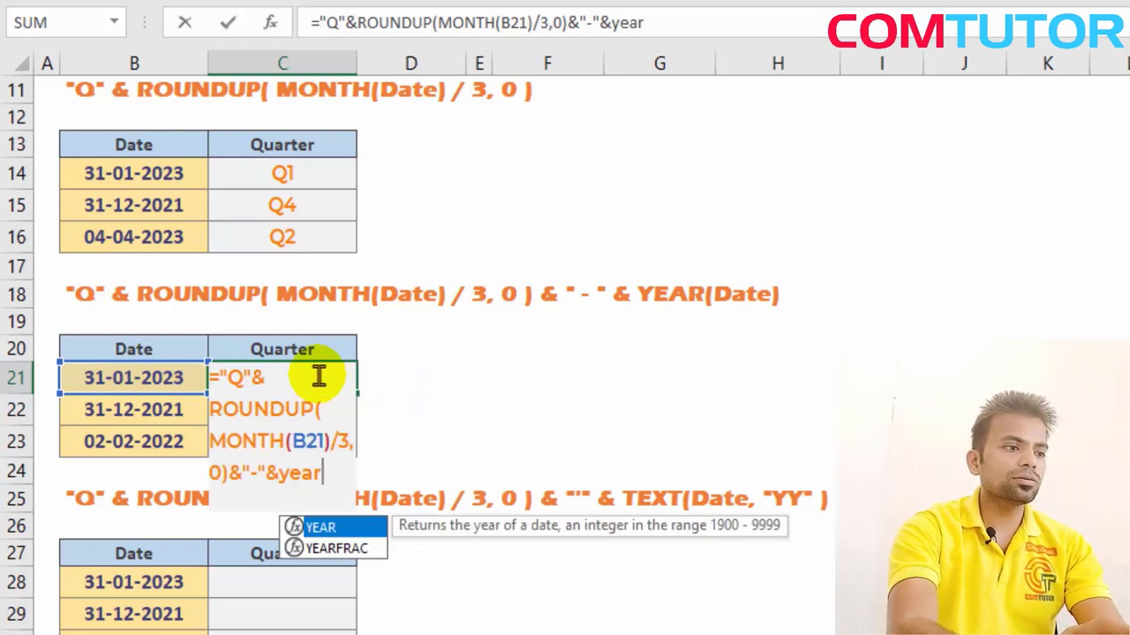
key("Tab")
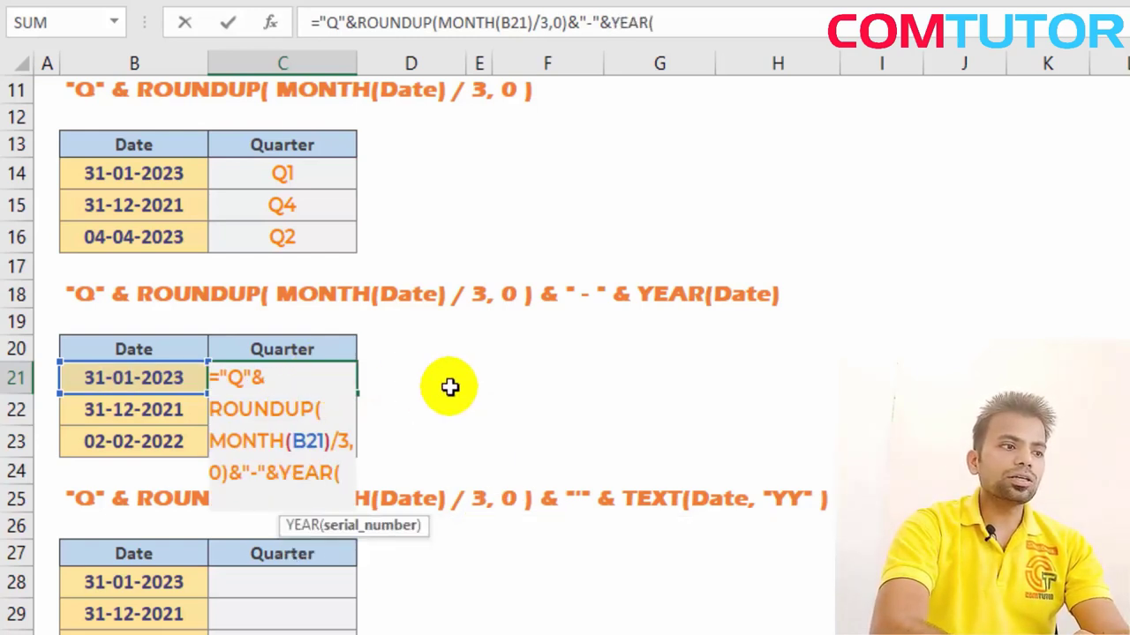
left_click(77, 376)
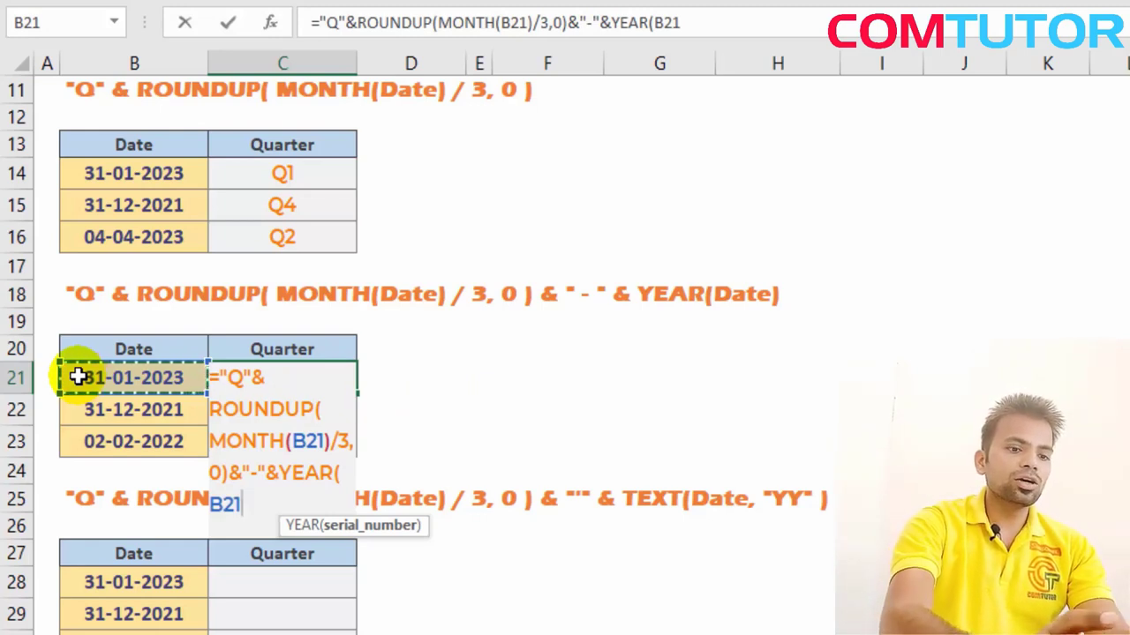
type(")")
key("Return")
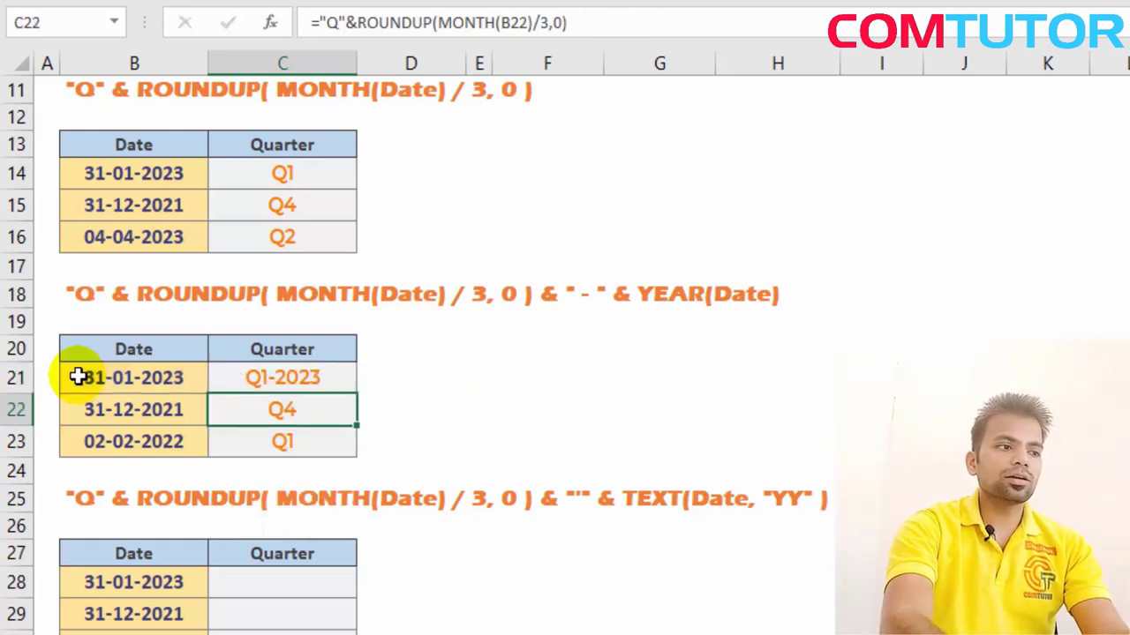
Copy the quarter-and-year formula into C22:C23, giving Q4-2021 and Q1-2022.
key("Up")
key("shift+Down")
key("shift+Down")
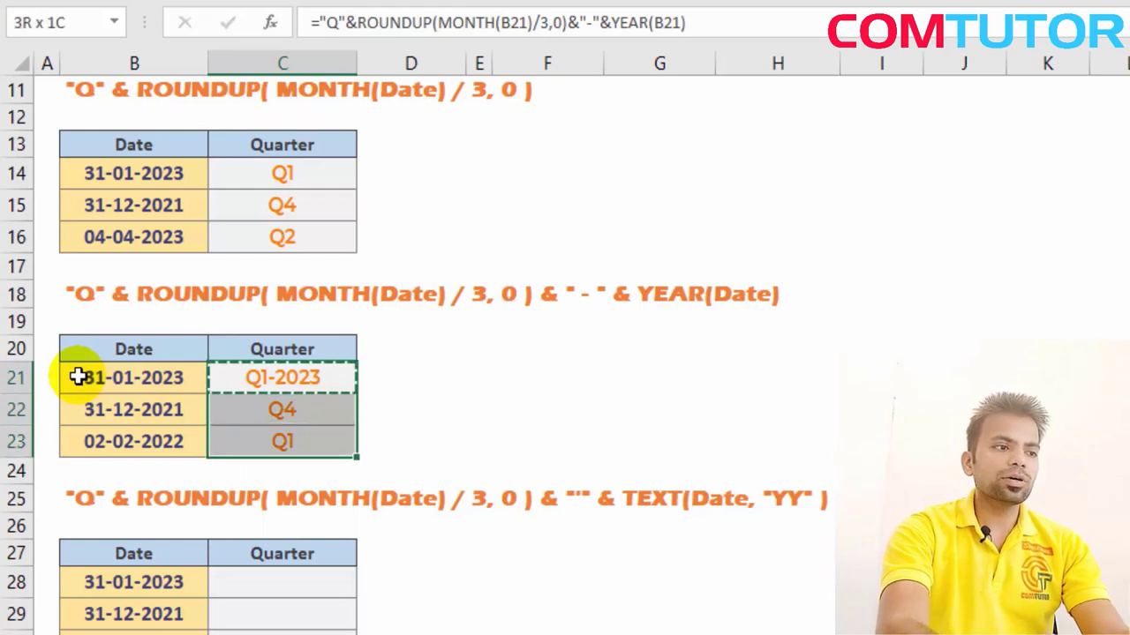
key("ctrl+v")
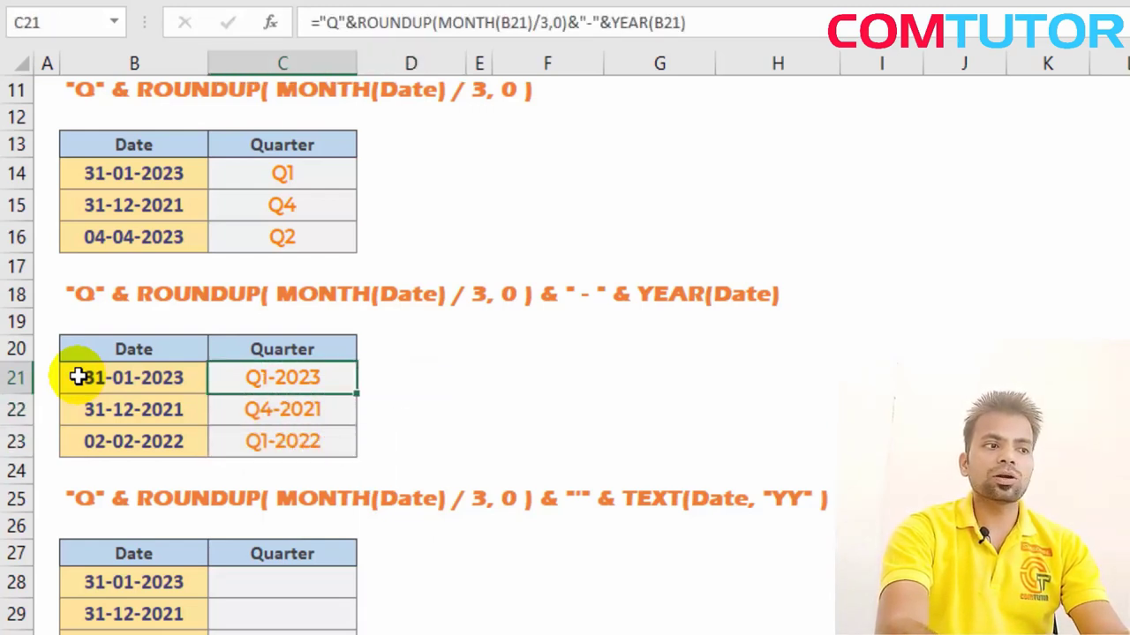
key("Down")
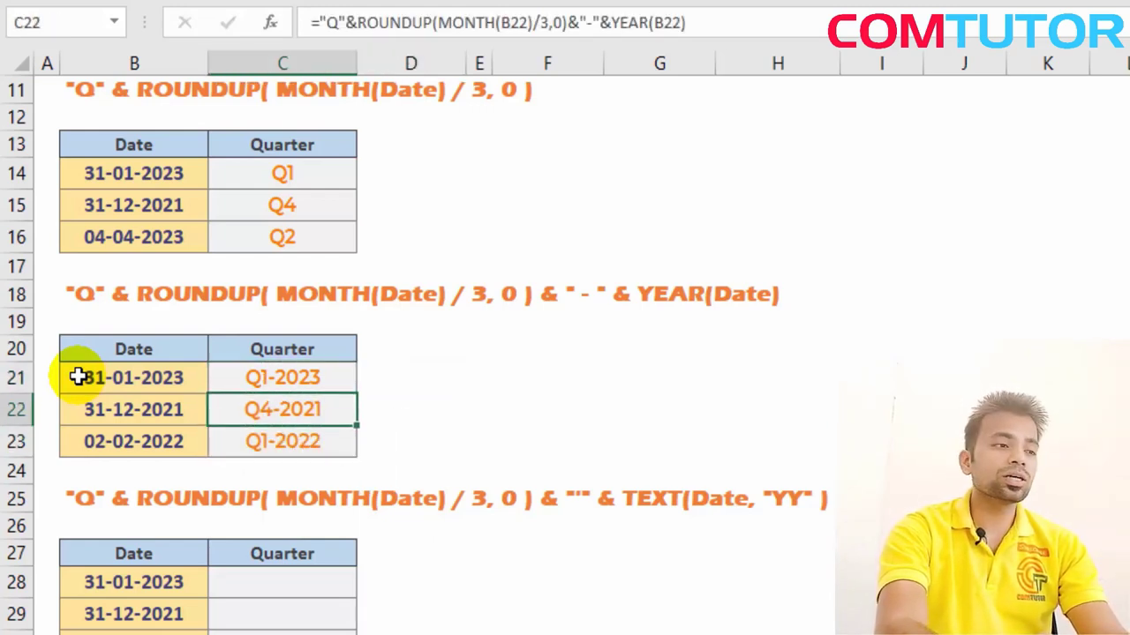
key("Down")
key("Up")
key("Up")
key("Up")
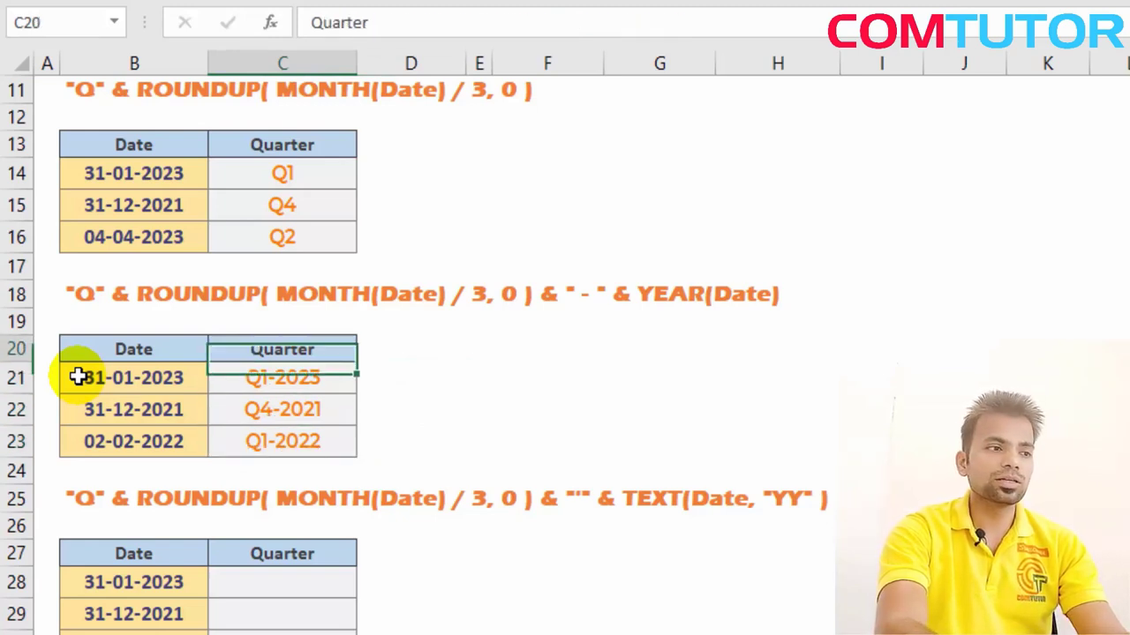
key("Down")
key("F2")
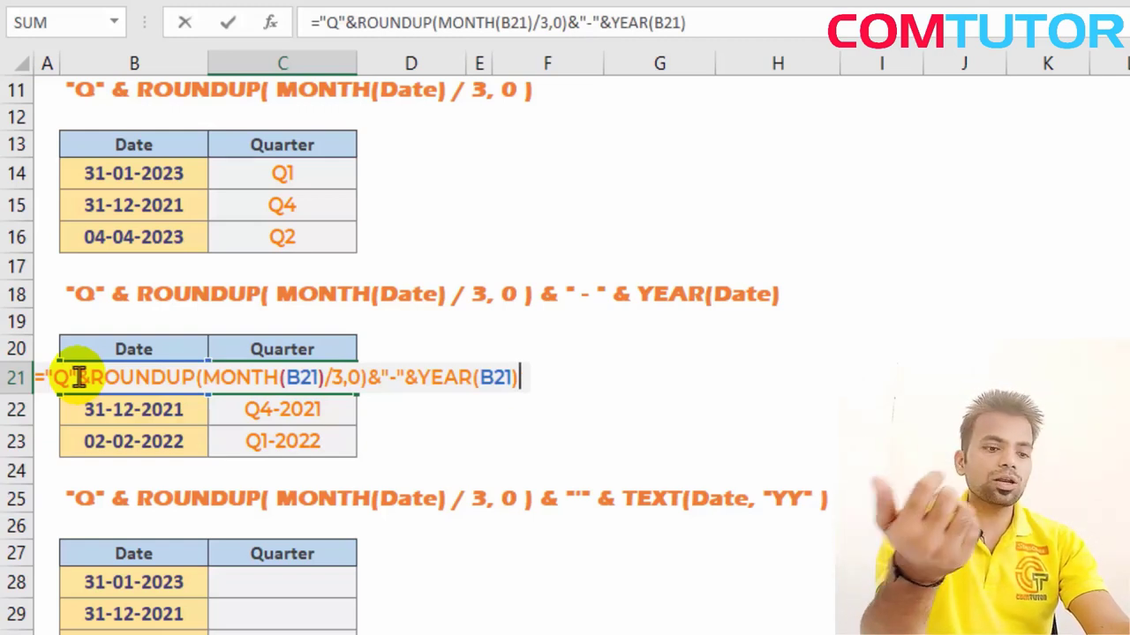
key("Tab")
key("Left")
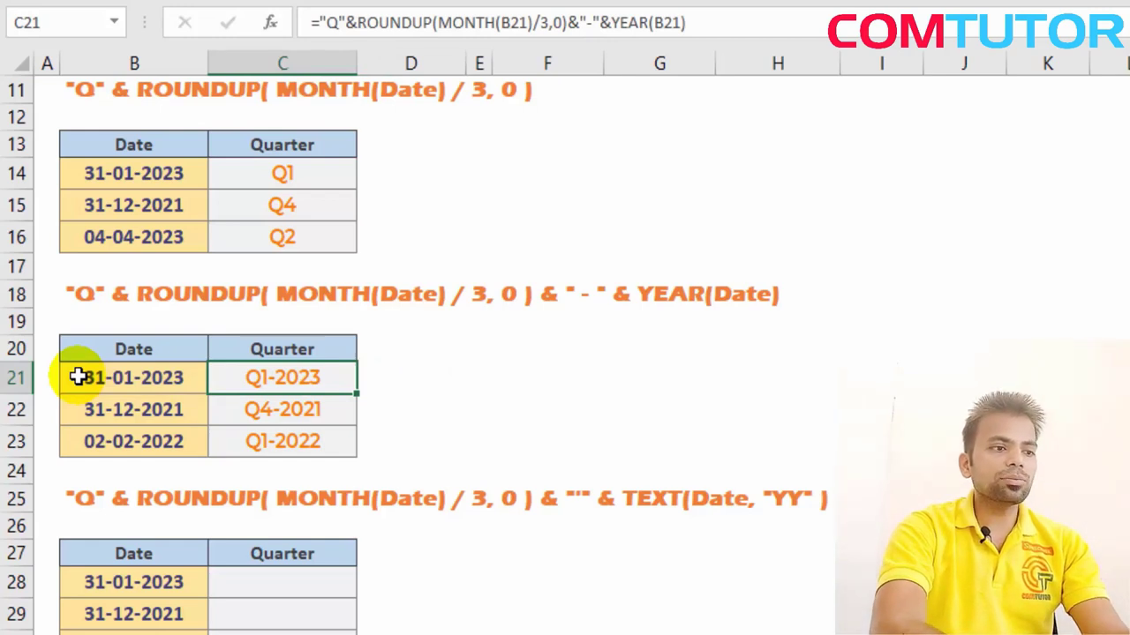
Paste the Q-prefixed quarter formula from C16 into C28.
key("ctrl+c")
scroll(282, 467, "down", 2)
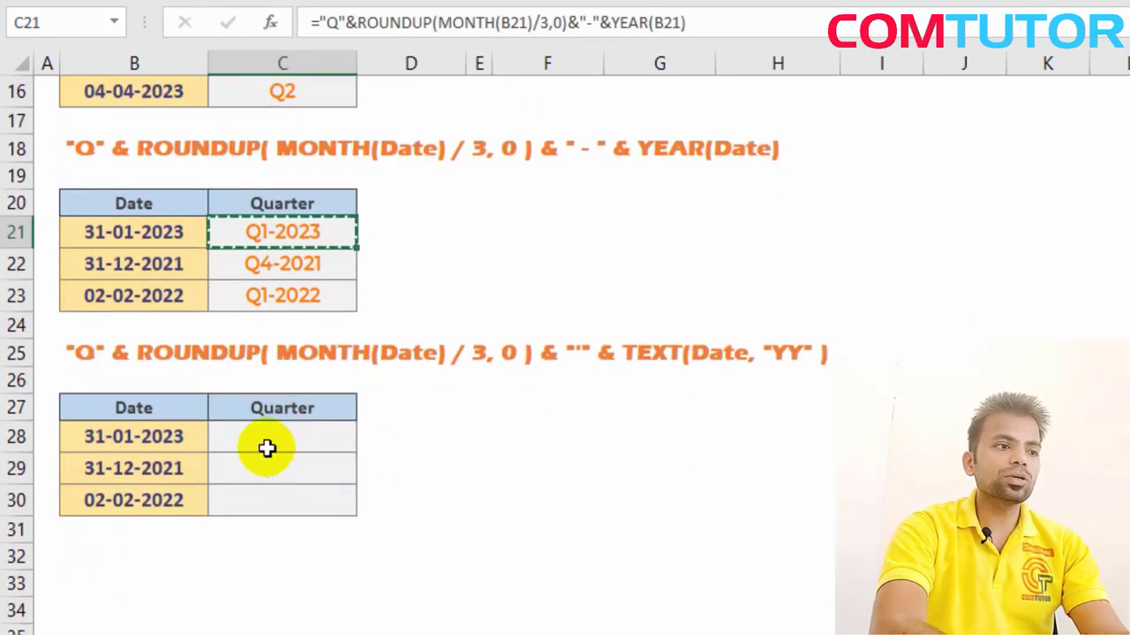
left_click(267, 447)
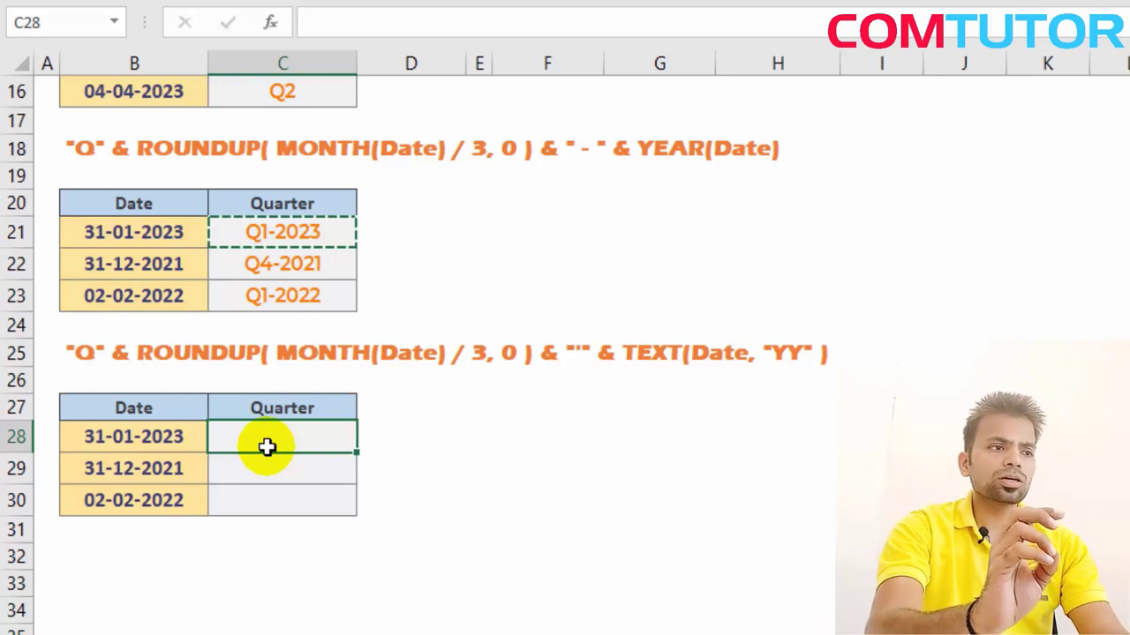
left_click(330, 91)
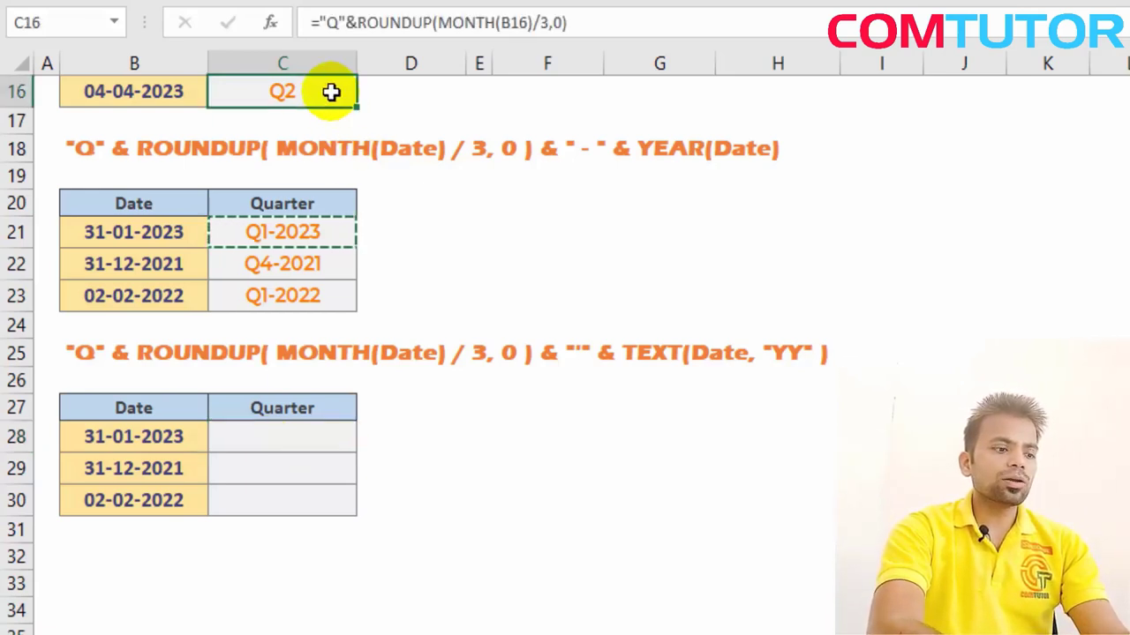
key("ctrl+c")
left_click(309, 441)
key("ctrl+v")
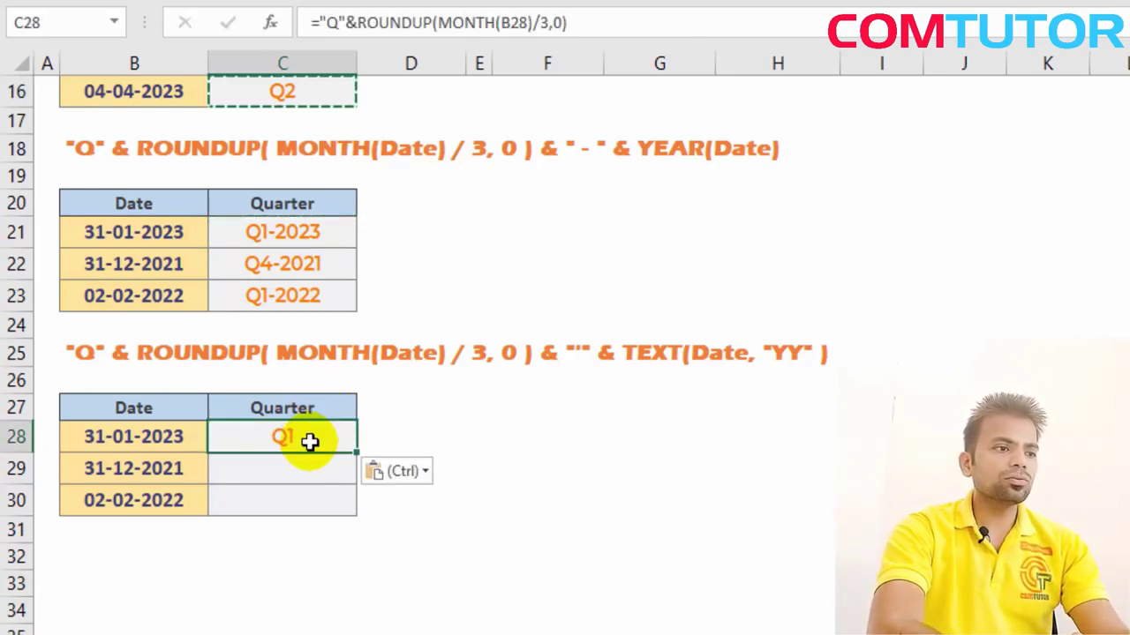
key("Escape")
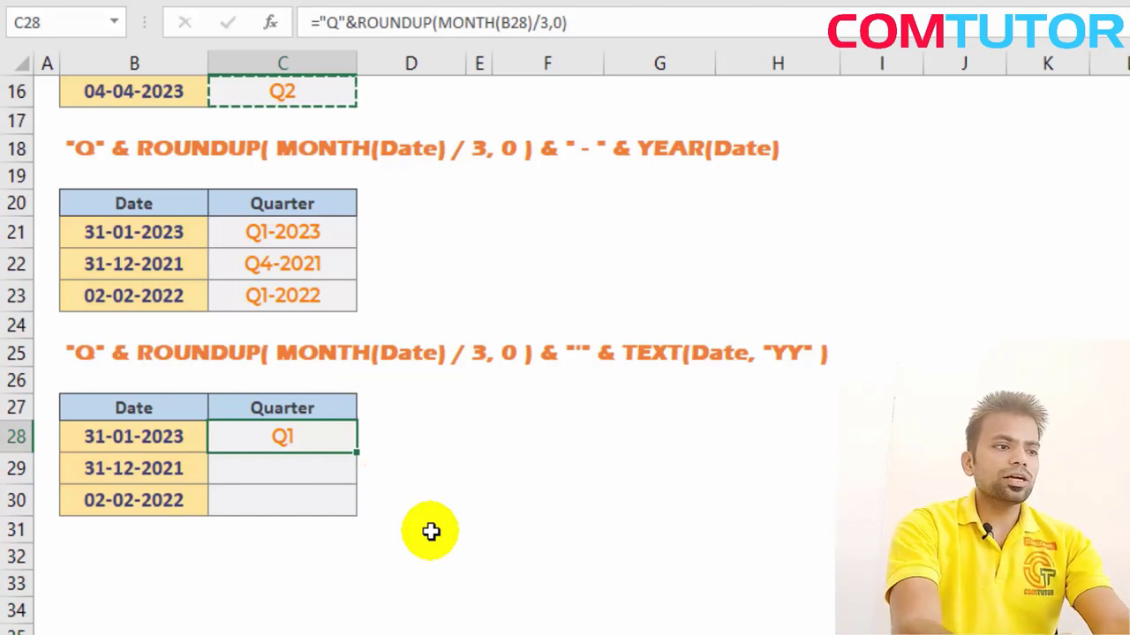
Begin adding TEXT(B28,"YY") to the C28 formula for a two-digit year.
key("F2")
type("&\"\"")
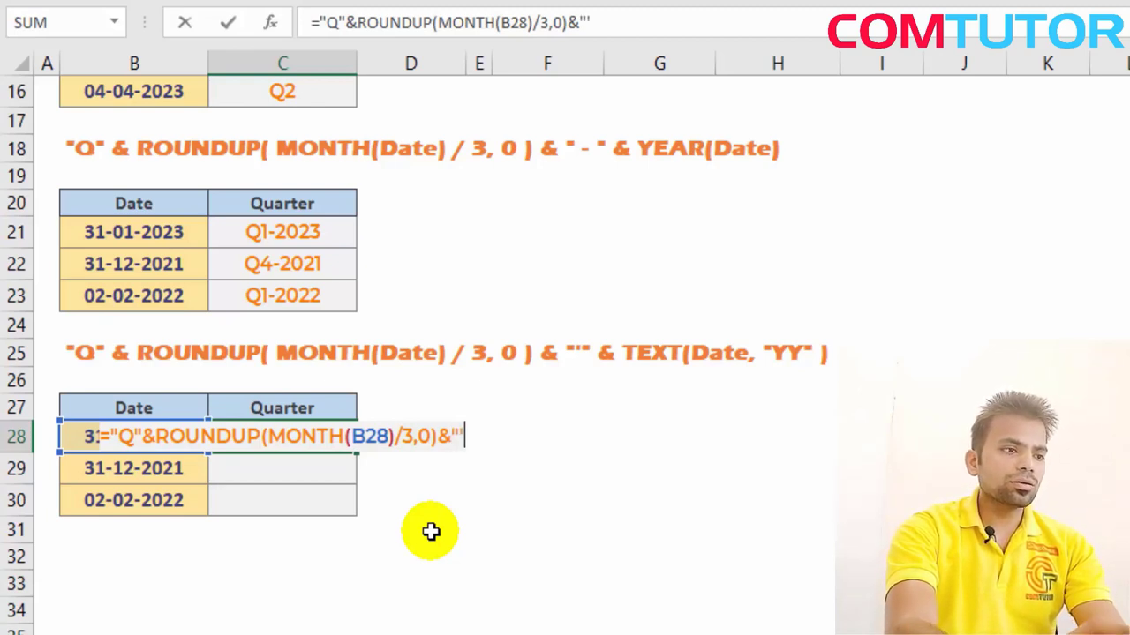
key("Home")
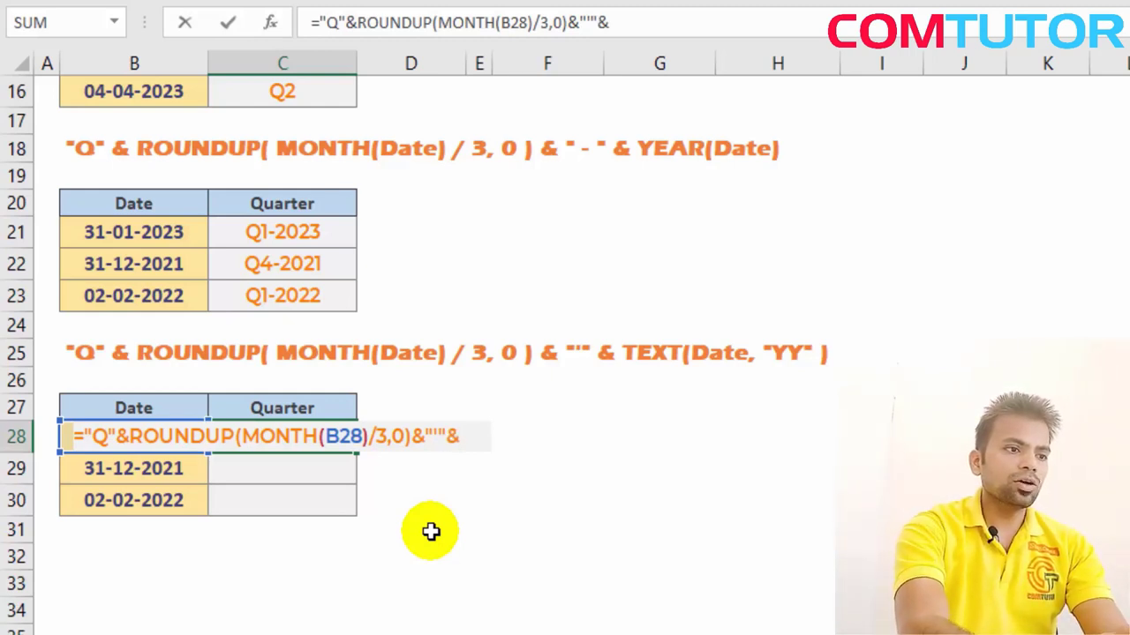
type("tex")
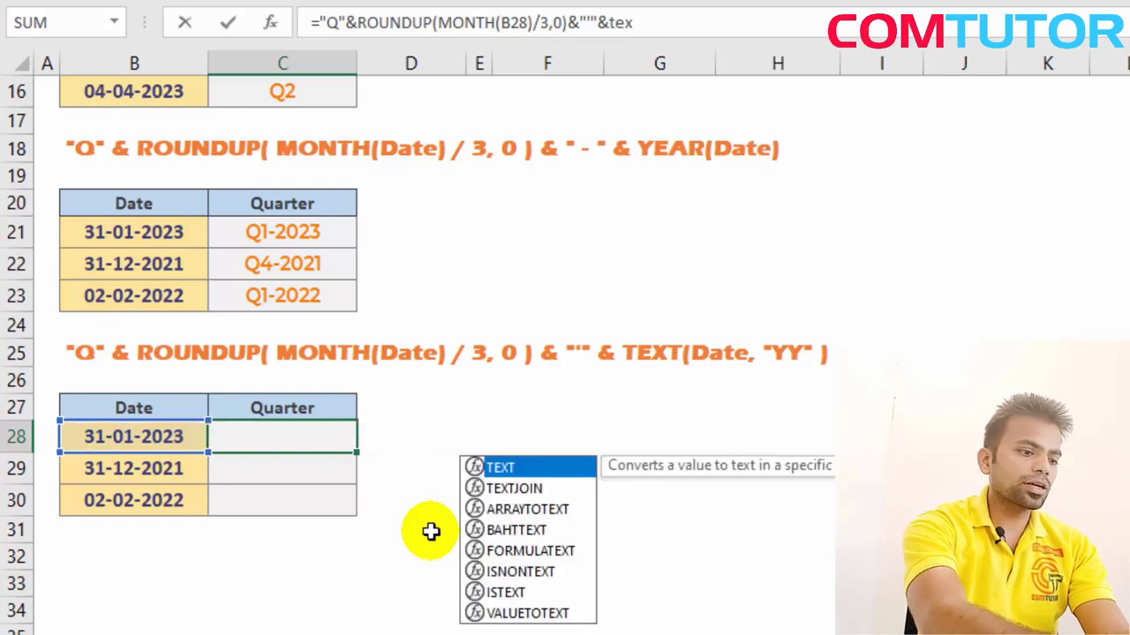
type("t")
double_click(434, 542)
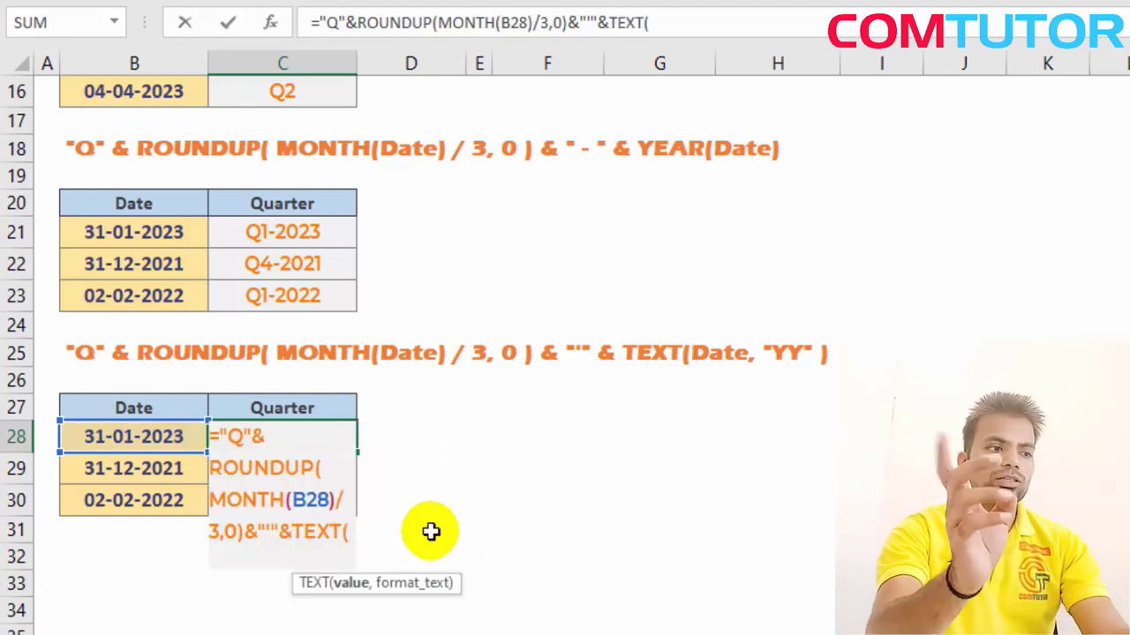
left_click(123, 436)
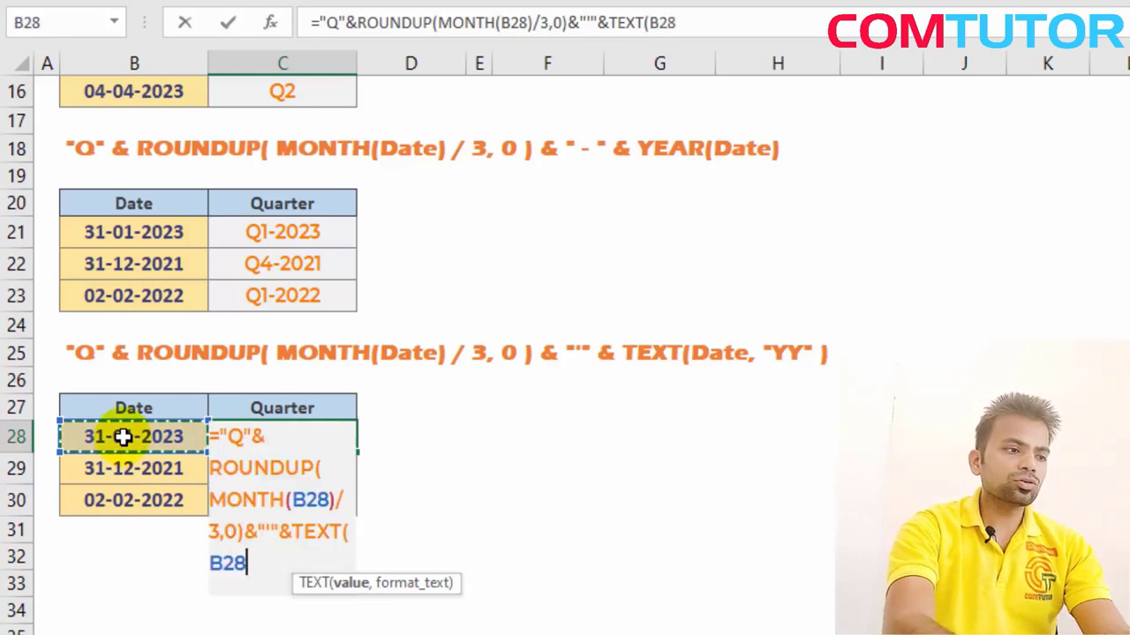
type(",\"YY\"")
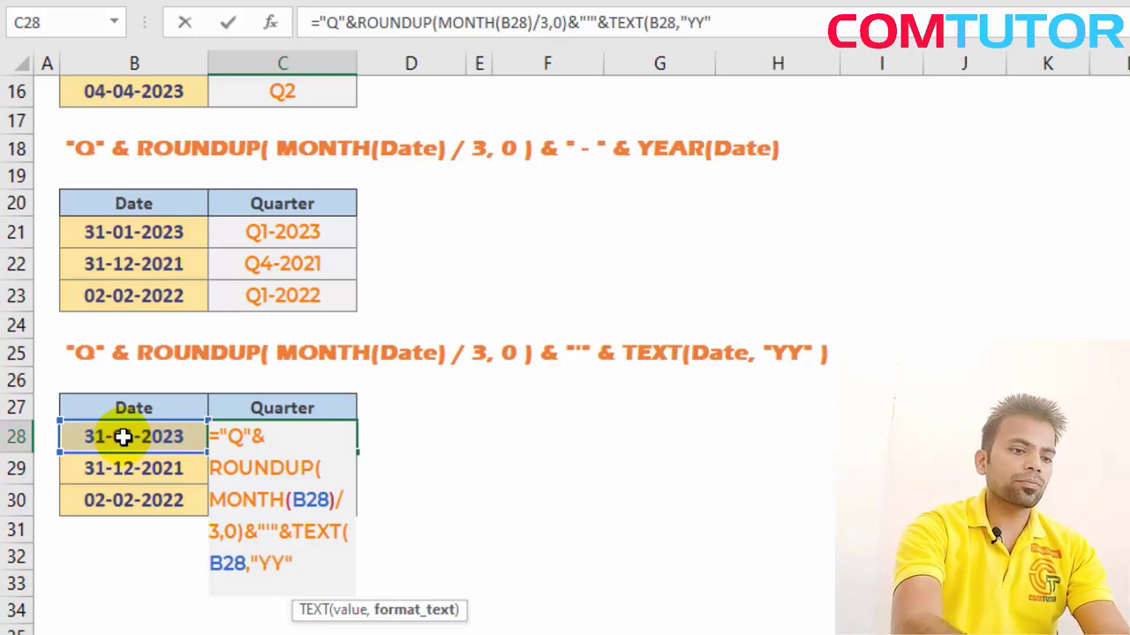
Commit the C28 two-digit-year formula and paste it into C29:C30.
key("Return")
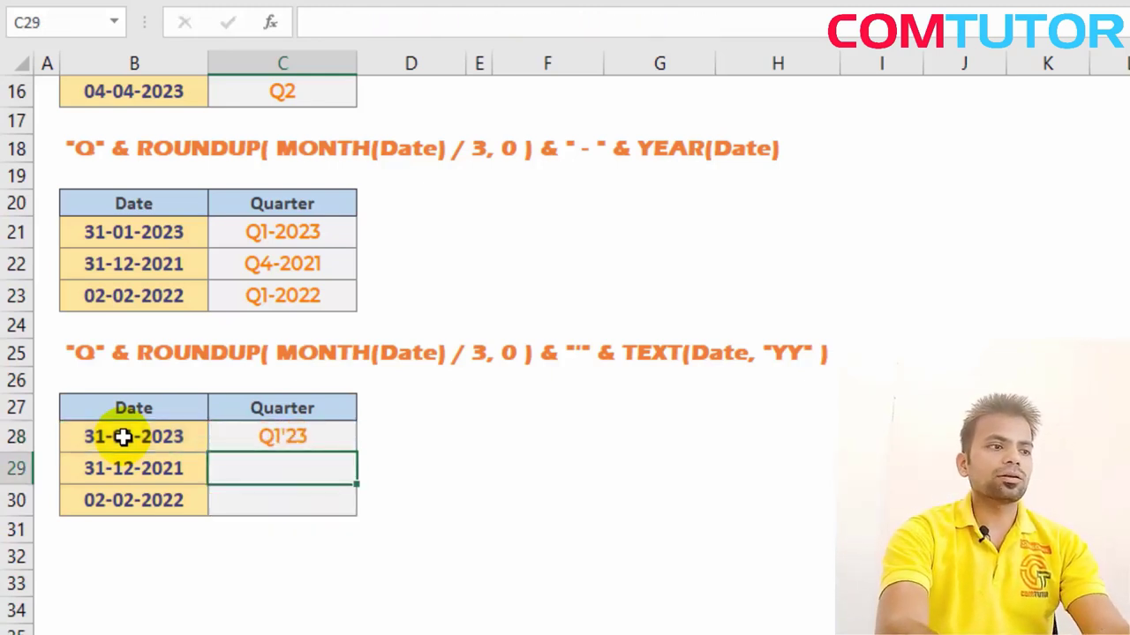
key("Up")
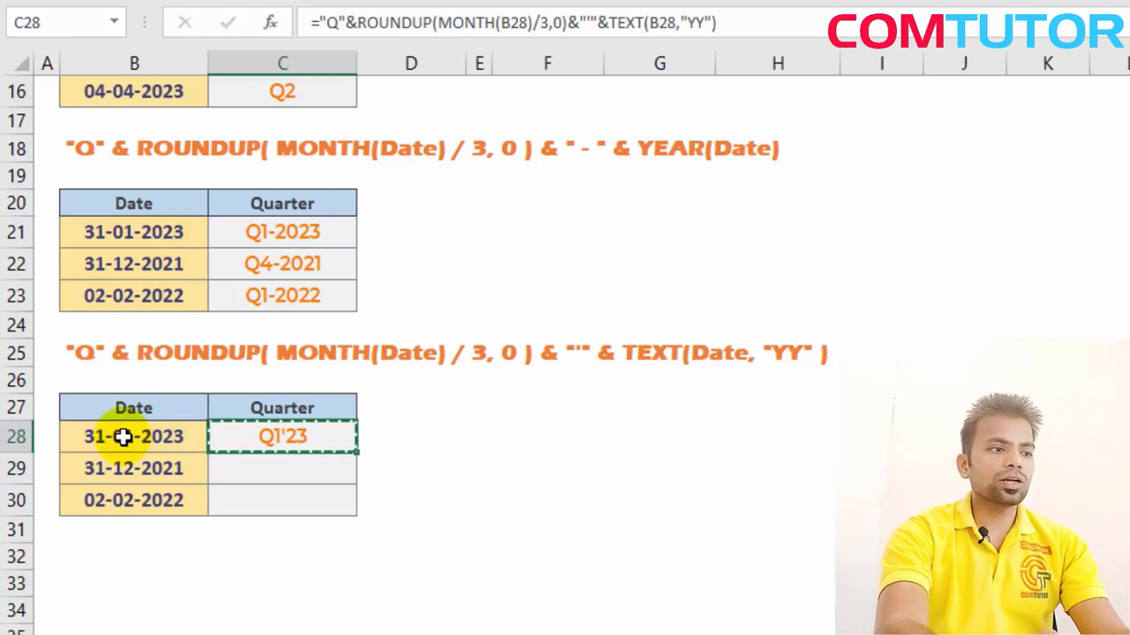
key("shift+Down")
key("shift+Down")
key("ctrl+v")
key("Down")
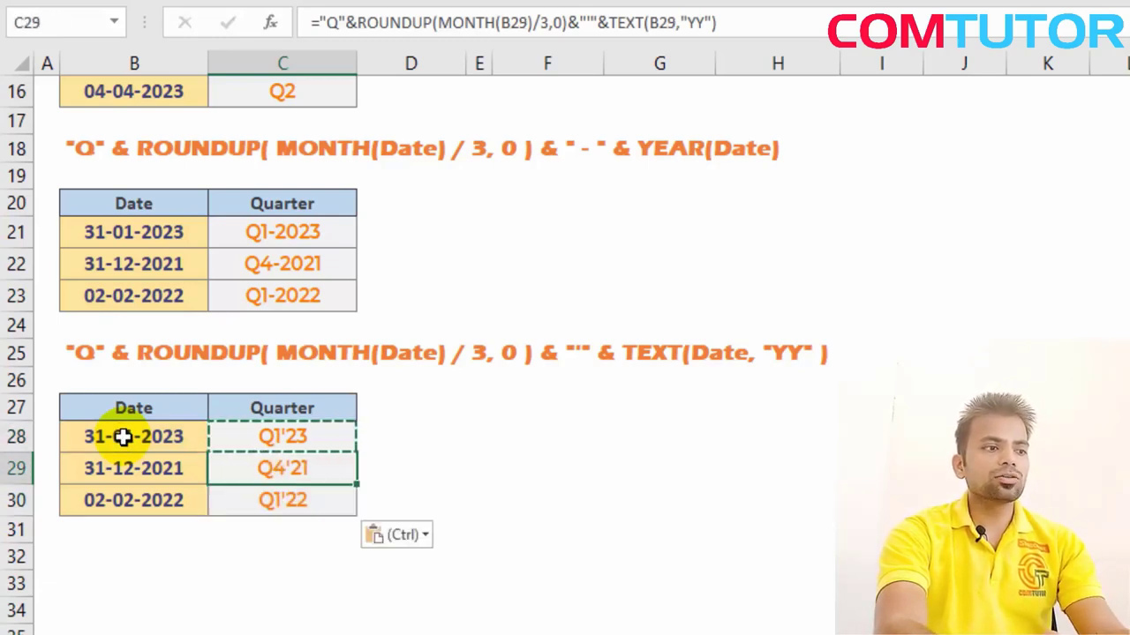
Review the Q1'23, Q4'21 and Q1'22 results in C28:C30.
key("Down")
key("Down")
key("Up")
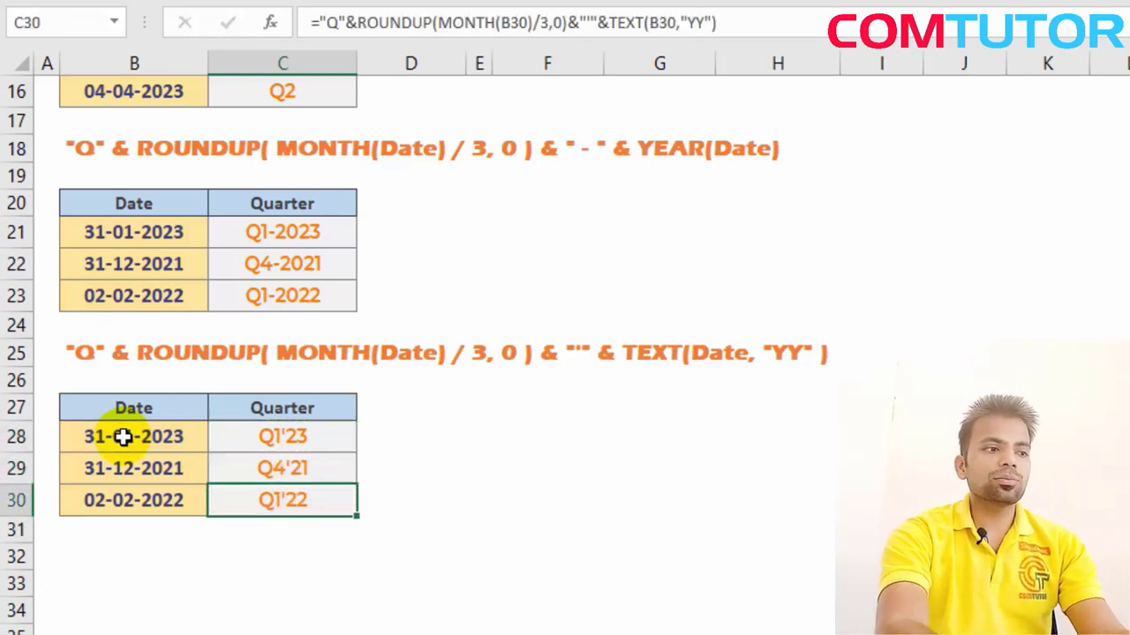
key("Down")
key("Up")
key("Up")
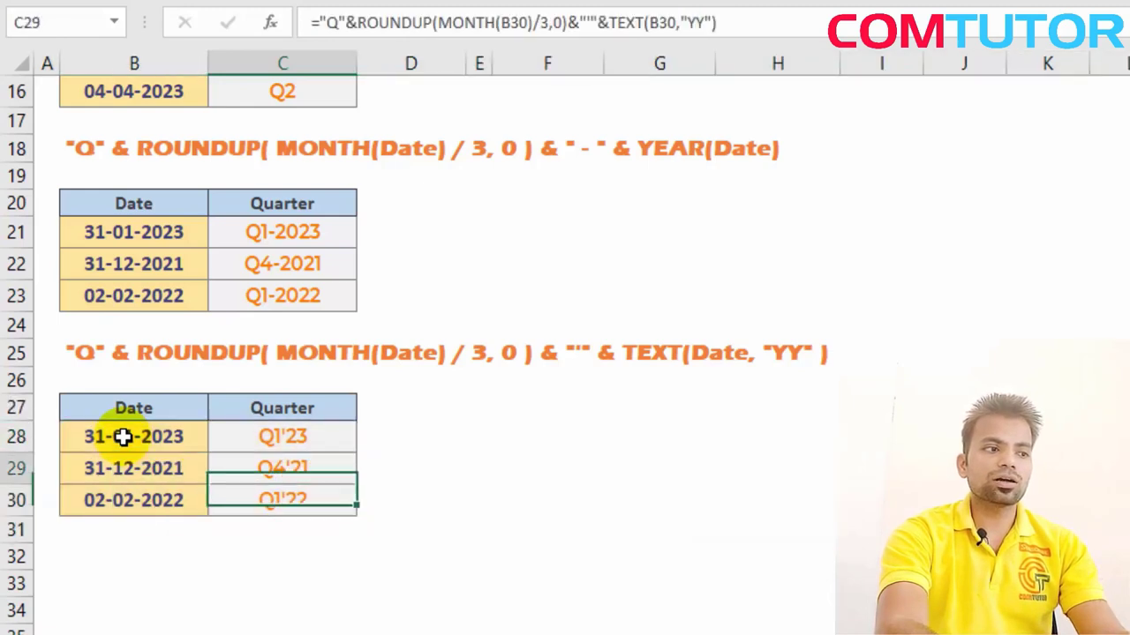
key("Up")
key("shift+Down")
key("shift+Down")
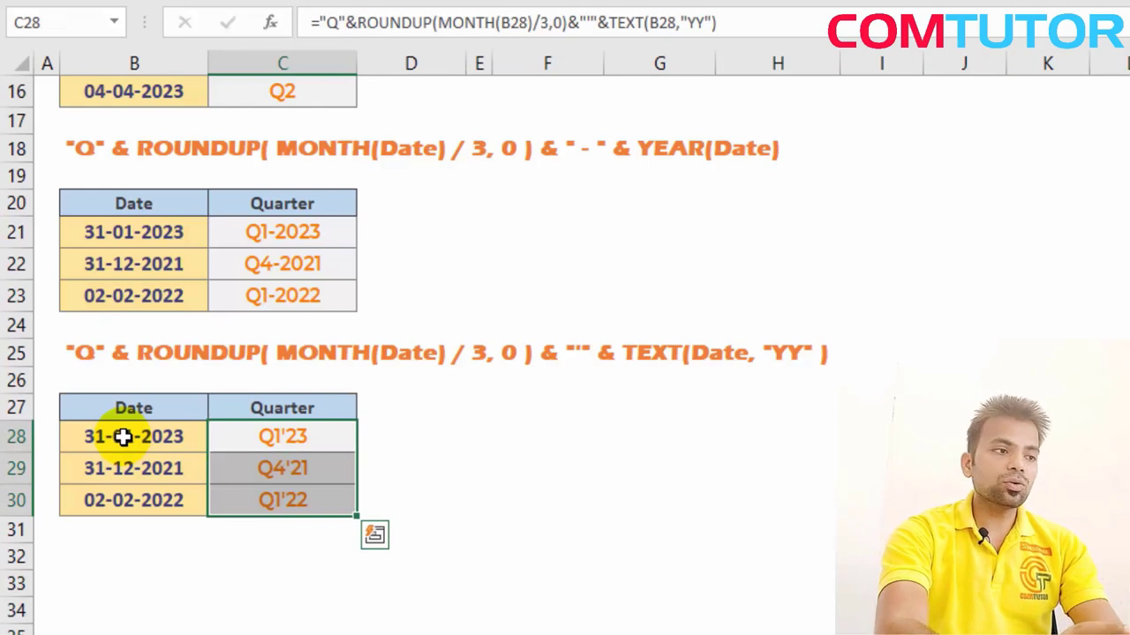
key("Left")
key("Right")
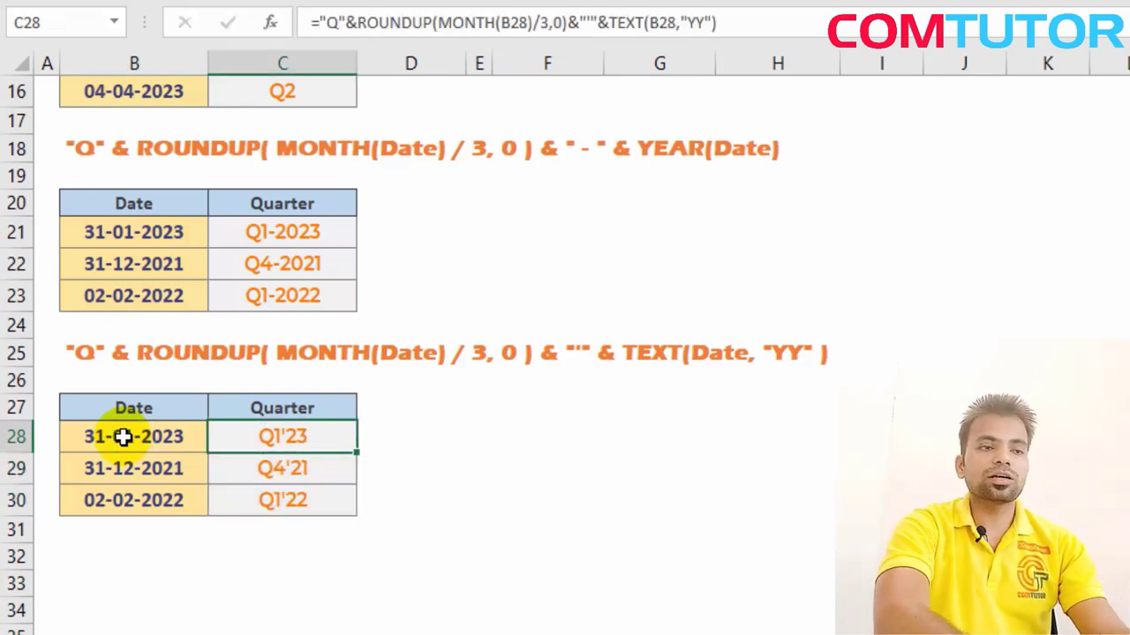
scroll(435, 427, "up", 1)
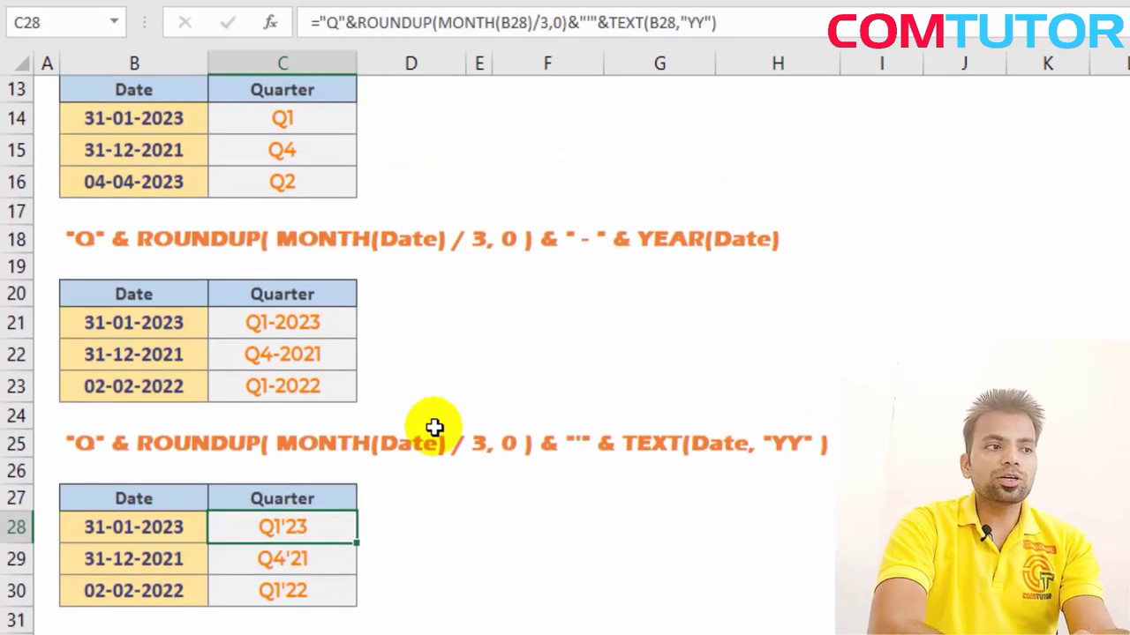
left_click(266, 320)
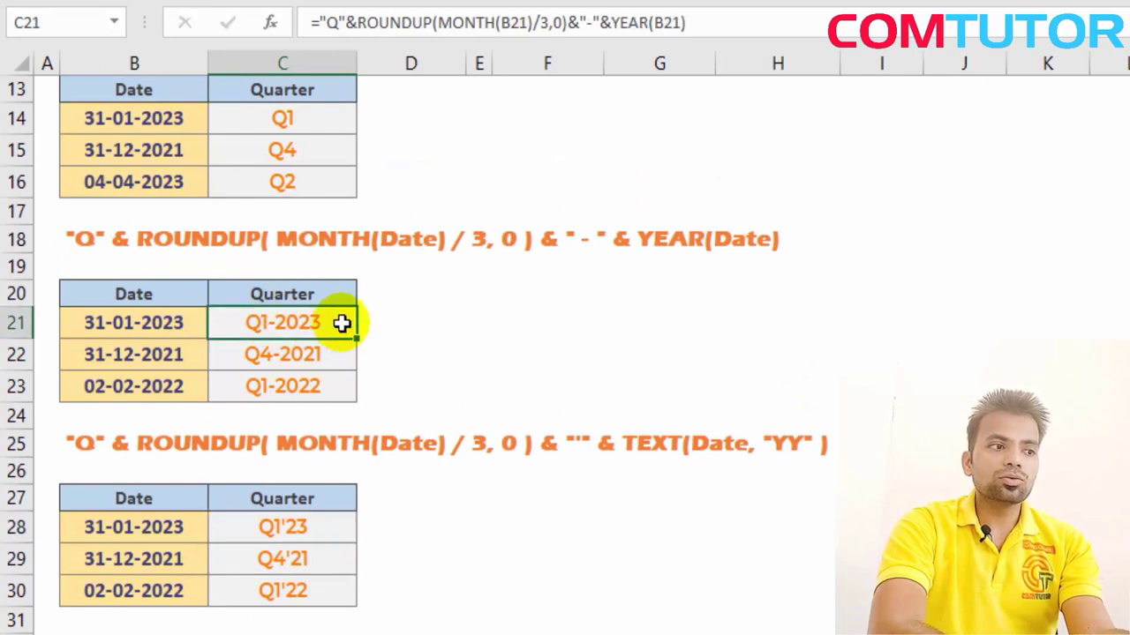
left_click(302, 536)
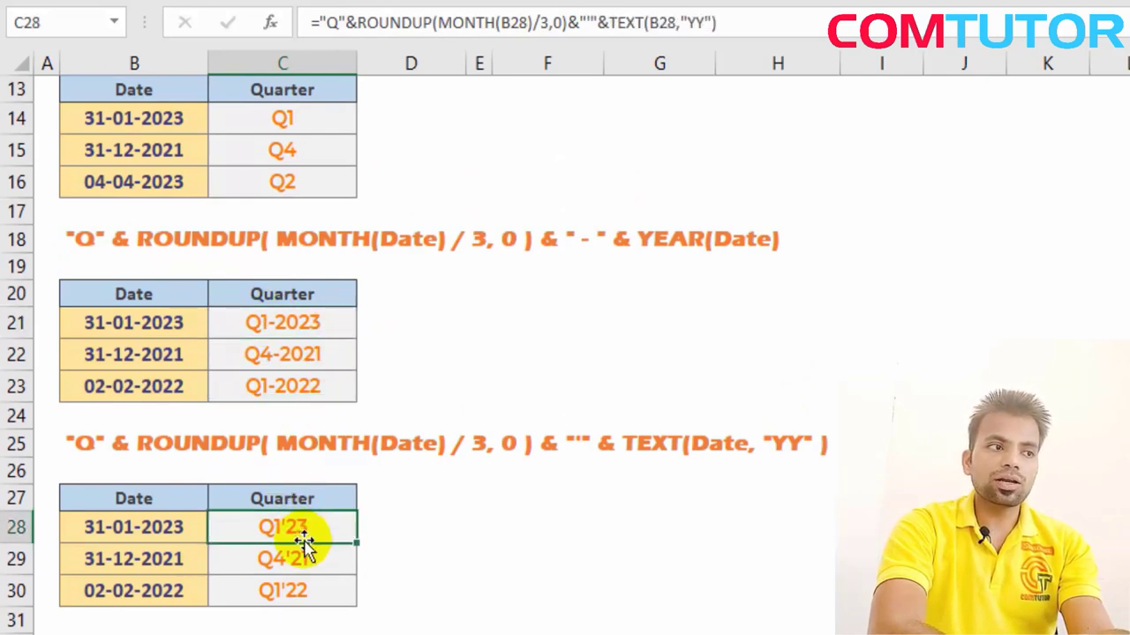
scroll(438, 391, "up", 1)
scroll(313, 285, "up", 1)
scroll(311, 284, "up", 1)
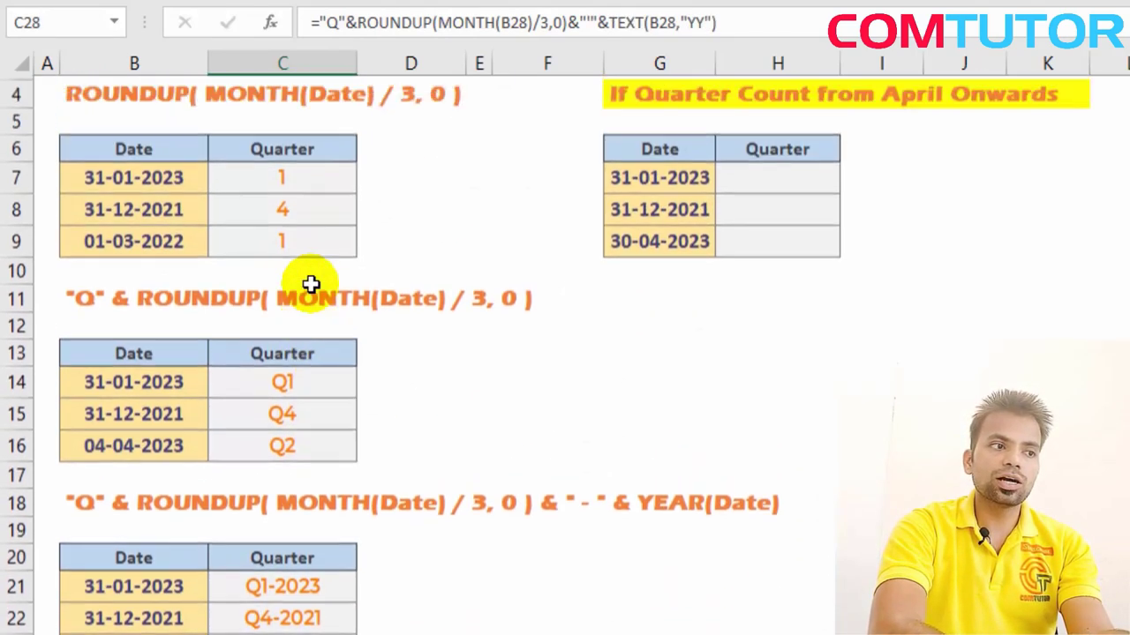
scroll(310, 285, "up", 1)
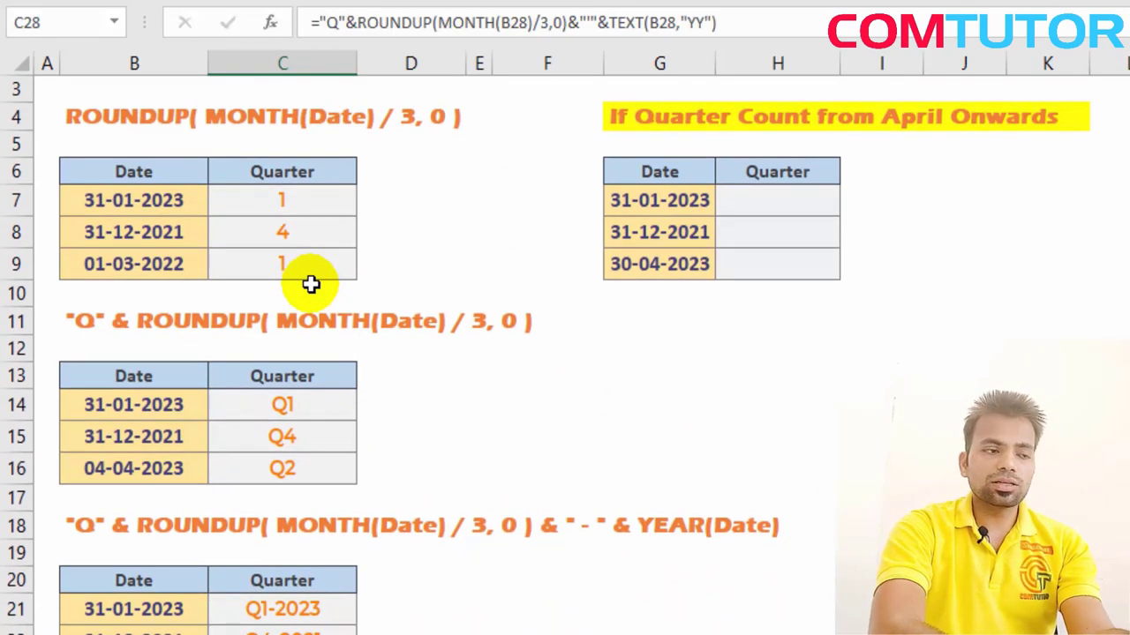
left_click(287, 613)
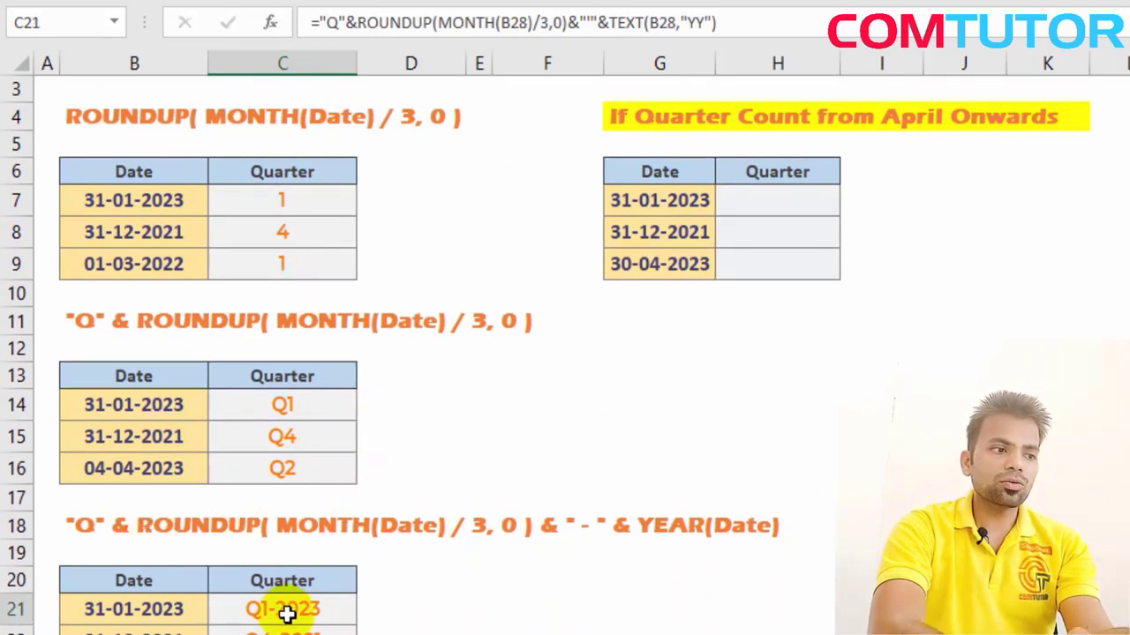
double_click(287, 615)
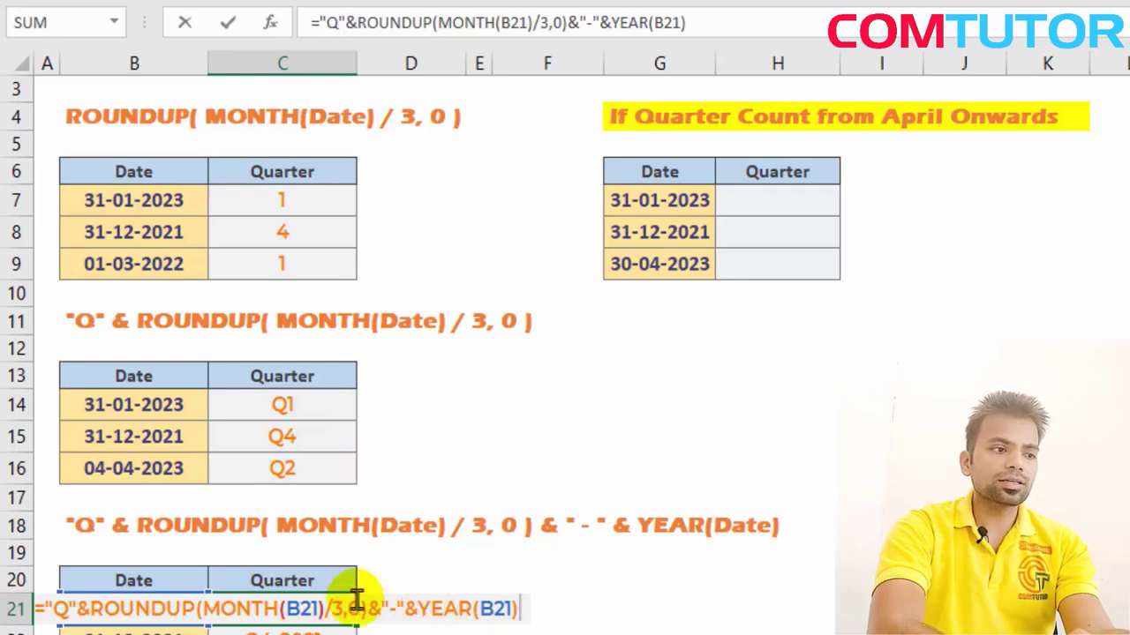
key("Escape")
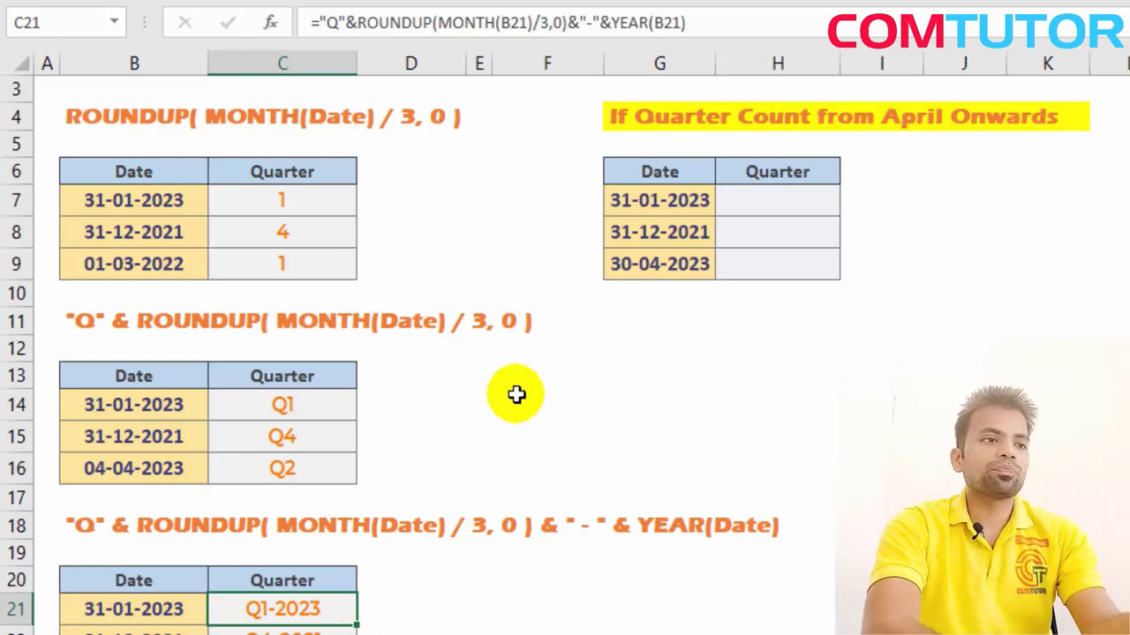
Enter a MONTH(G7)/3 calculation in H7 of the April-onwards table.
left_click(776, 208)
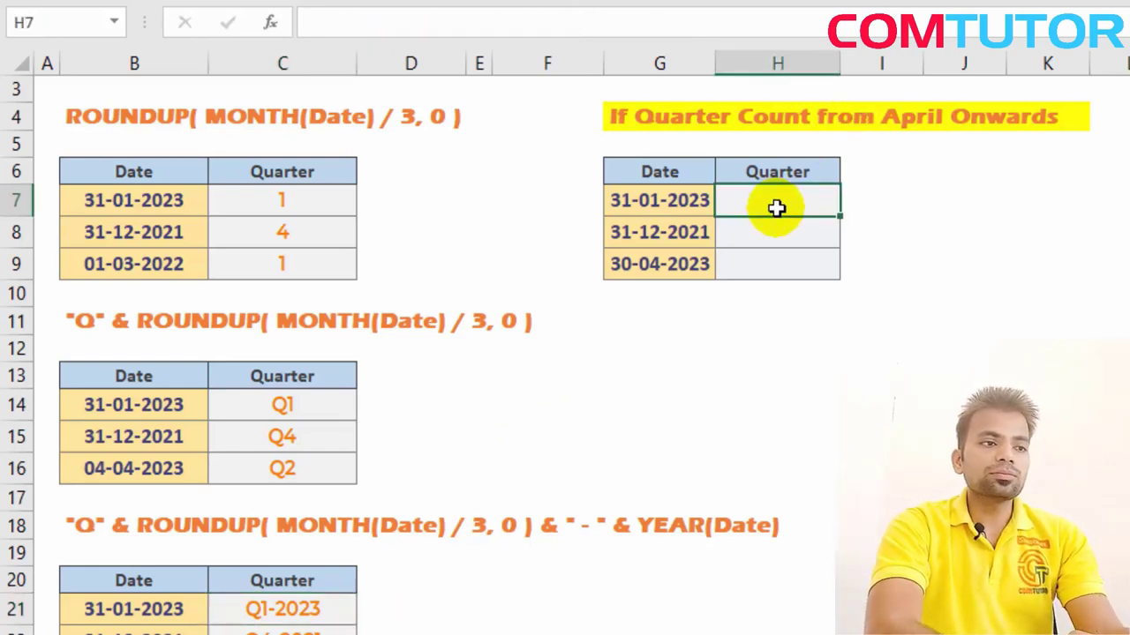
type("=")
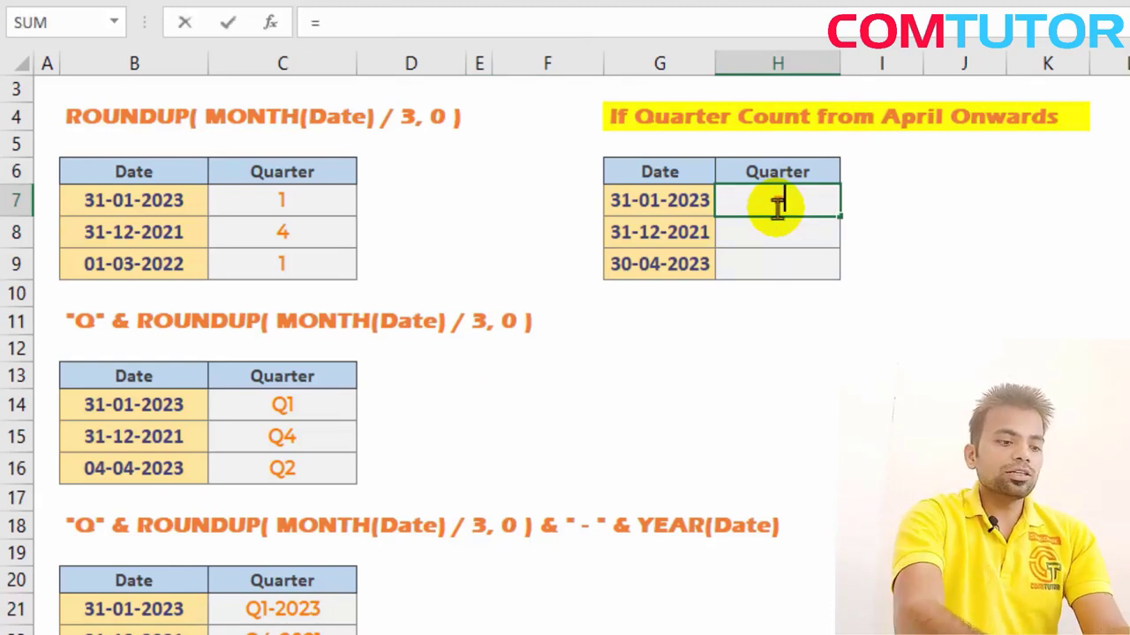
type("month")
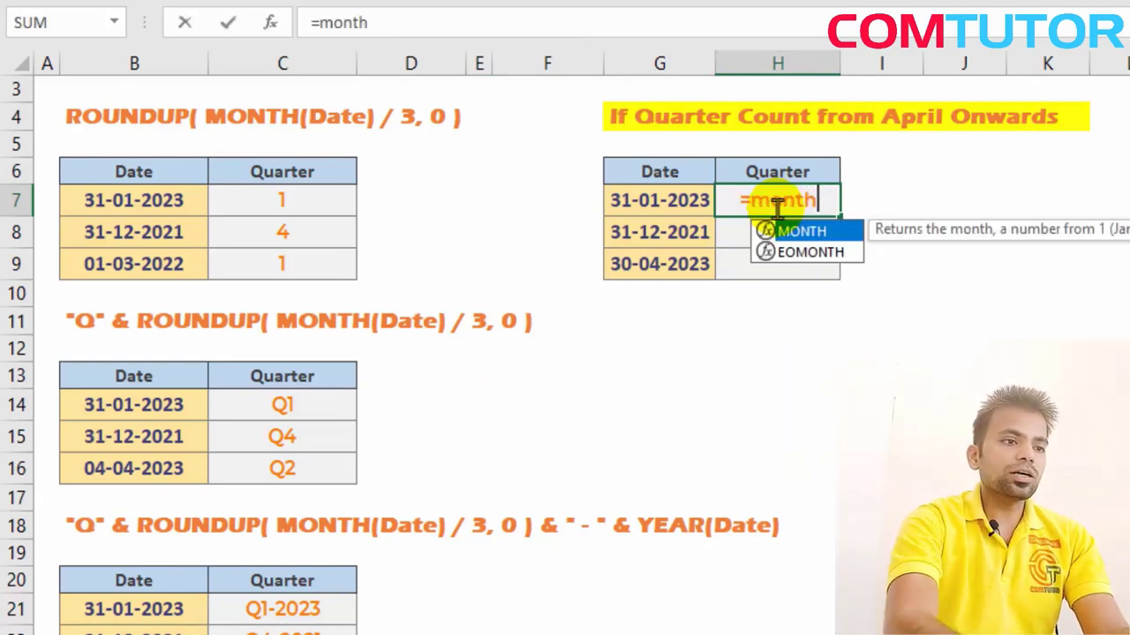
key("Tab")
key("Left")
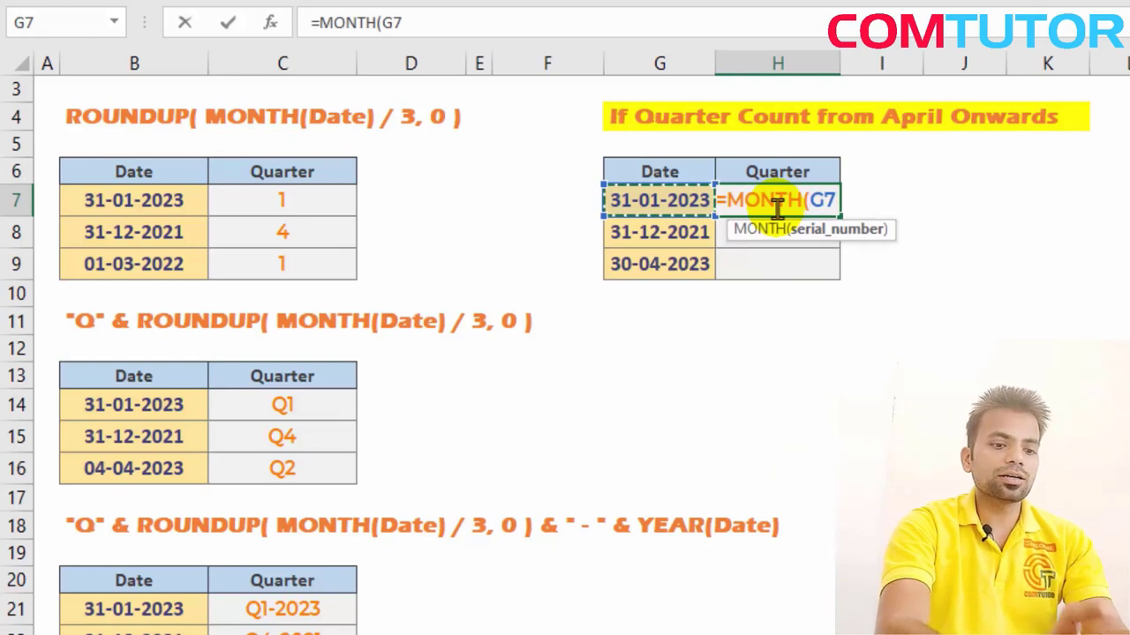
key("Return")
left_click(776, 207)
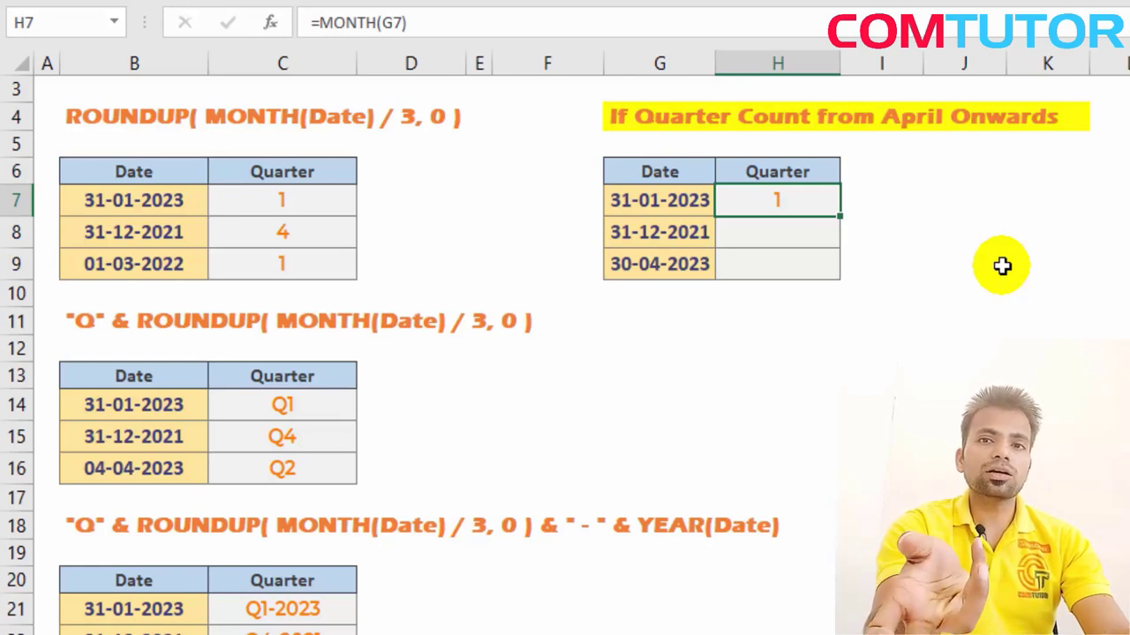
key("F2")
type("/3")
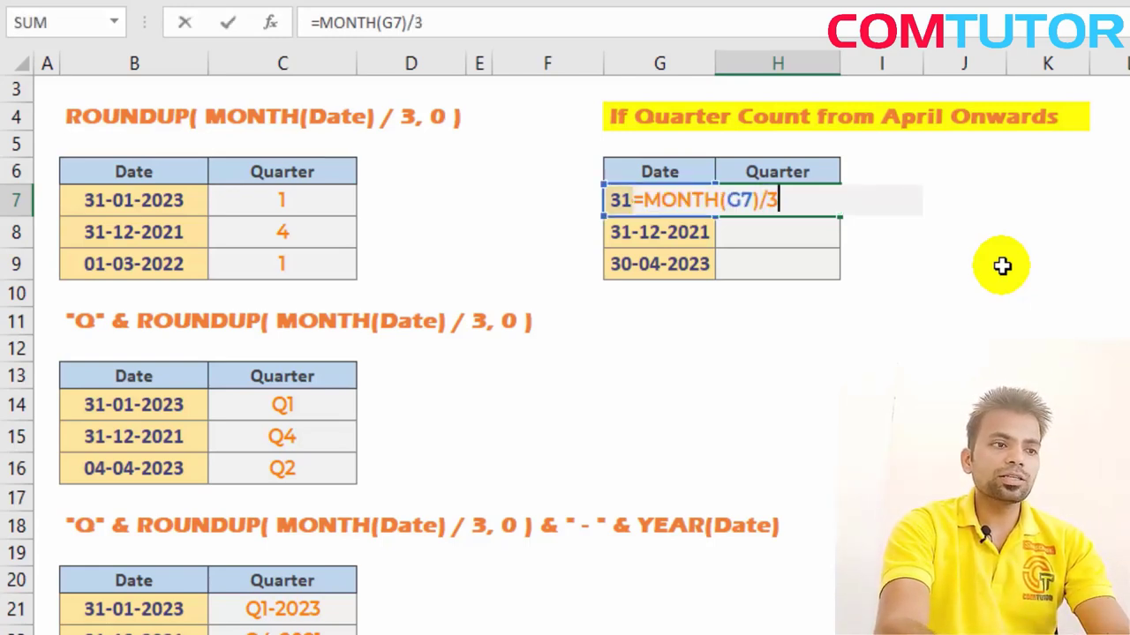
key("Return")
key("Up")
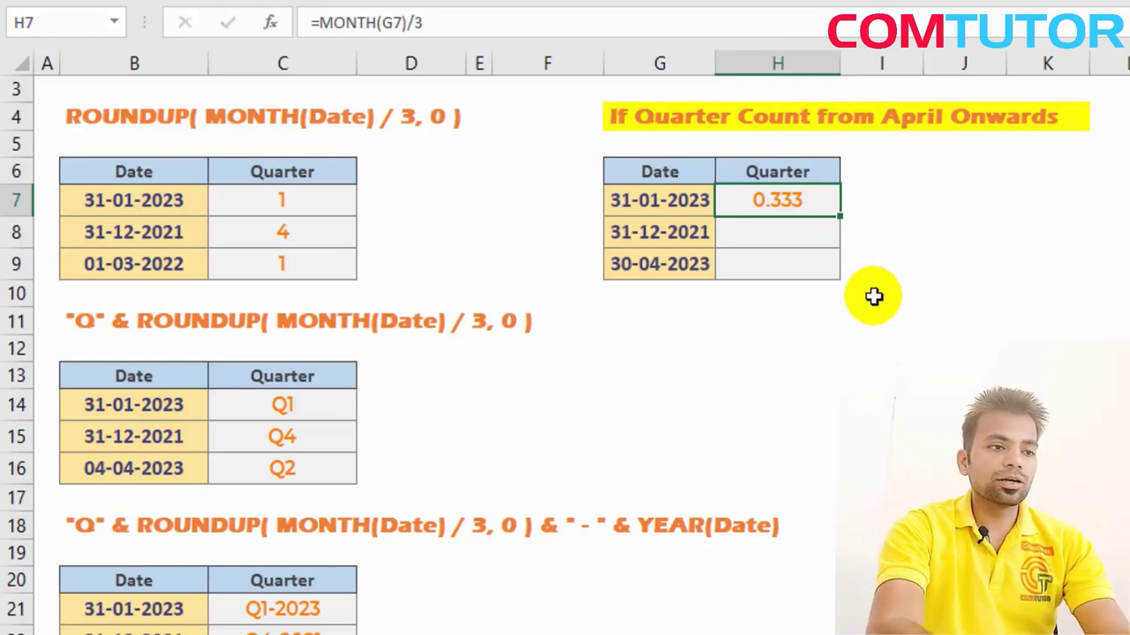
Wrap the H7 formula in ROUNDUP(...,0) so 31-01-2023 returns quarter 1.
key("F2")
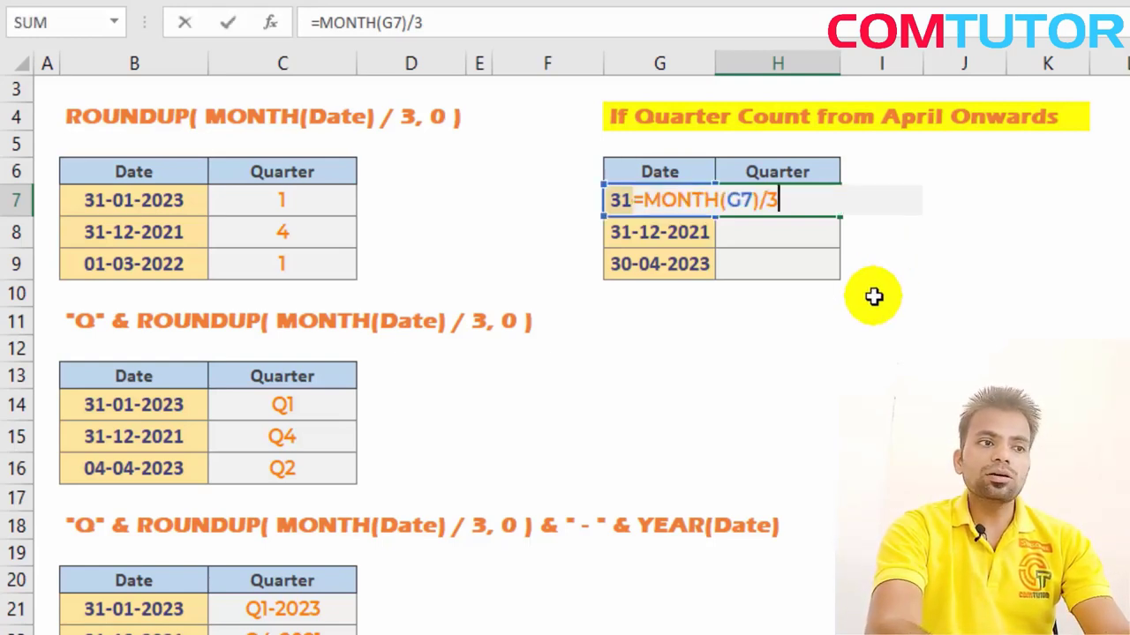
key("Left")
key("Left")
key("Left")
key("Left")
key("Left")
key("Left")
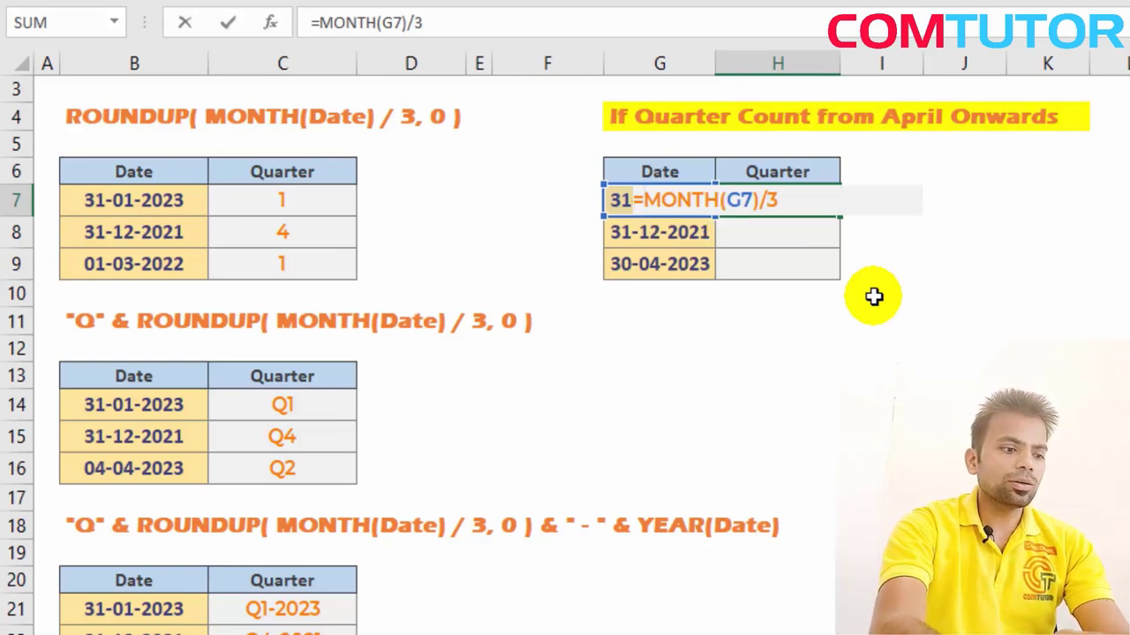
type("round")
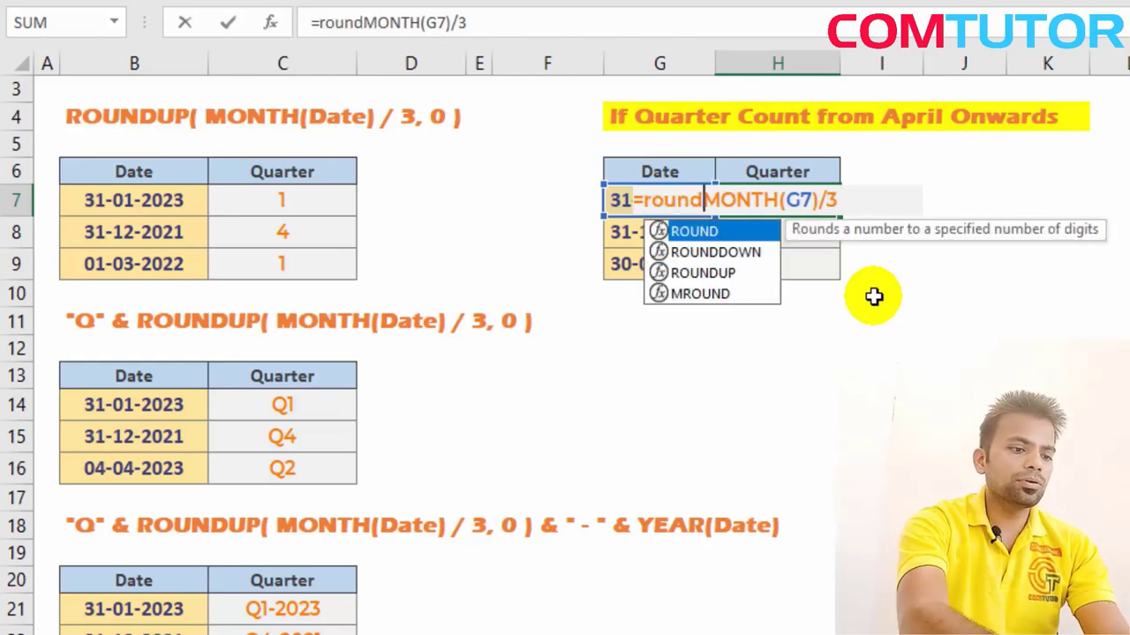
key("Down")
key("Down")
key("Tab")
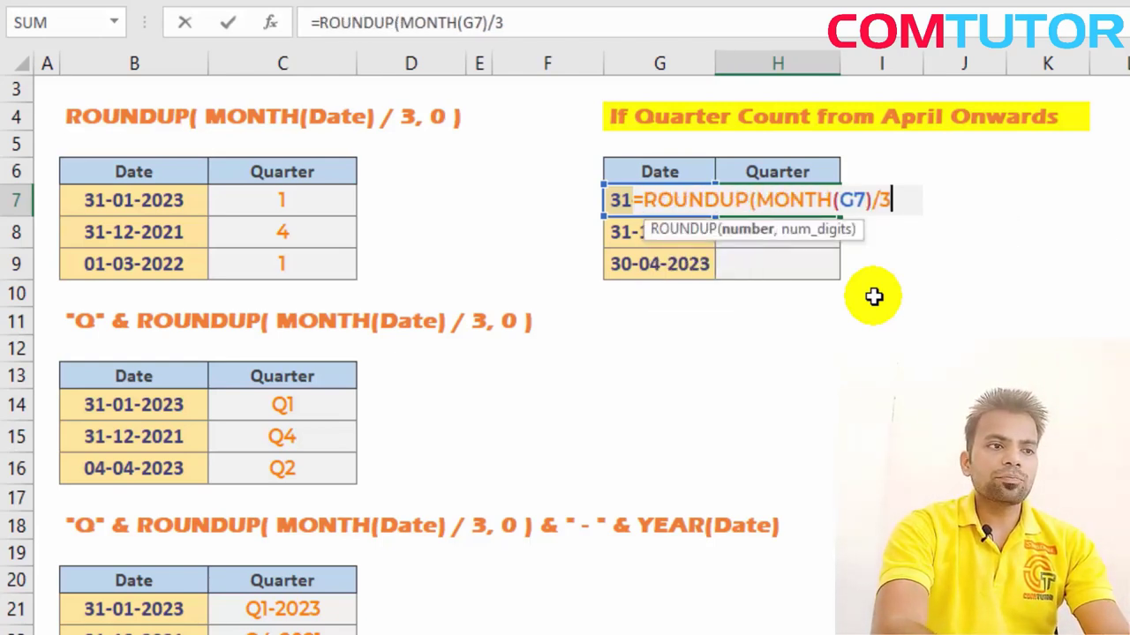
type(",0")
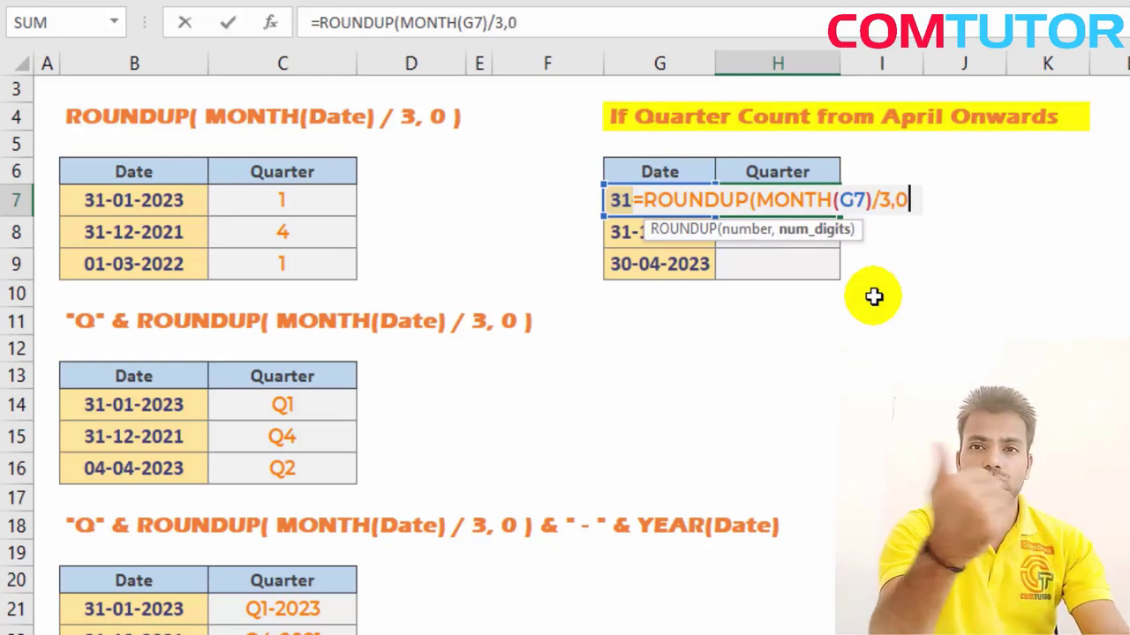
type(")")
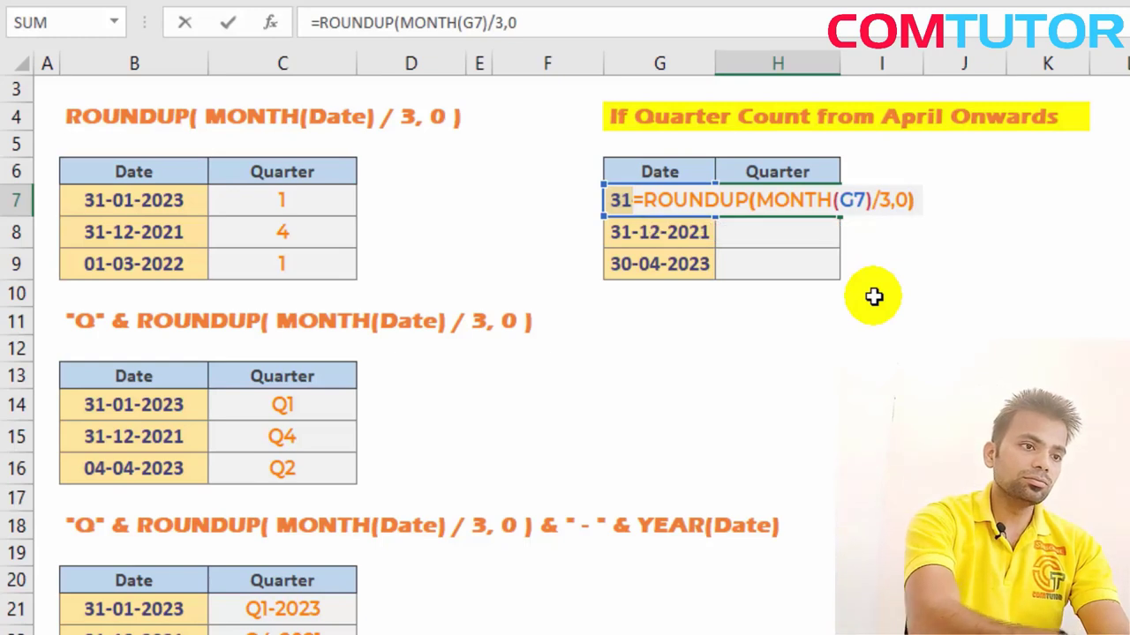
key("Return")
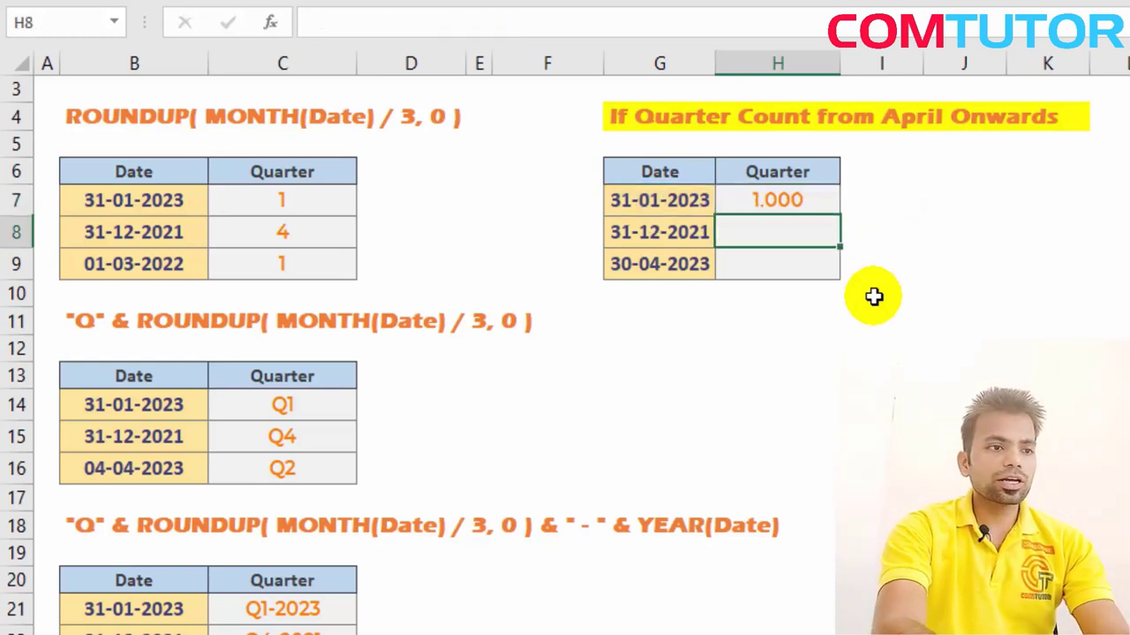
Remove the decimal places from the H7 quarter result.
key("Up")
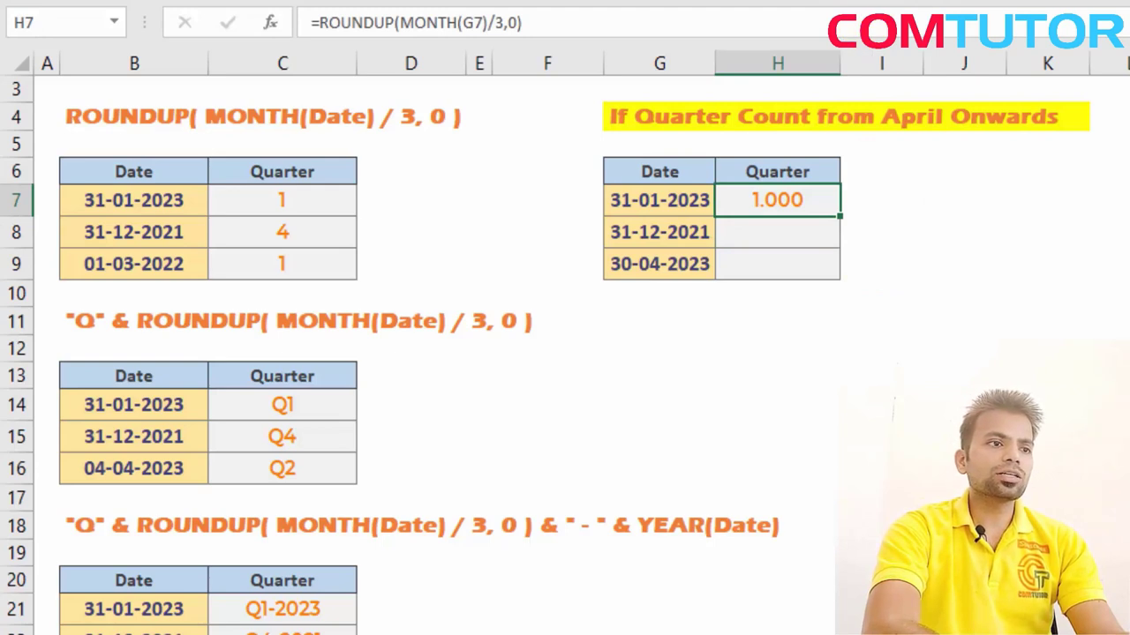
key("alt+h")
key("9")
key("alt+h")
key("9")
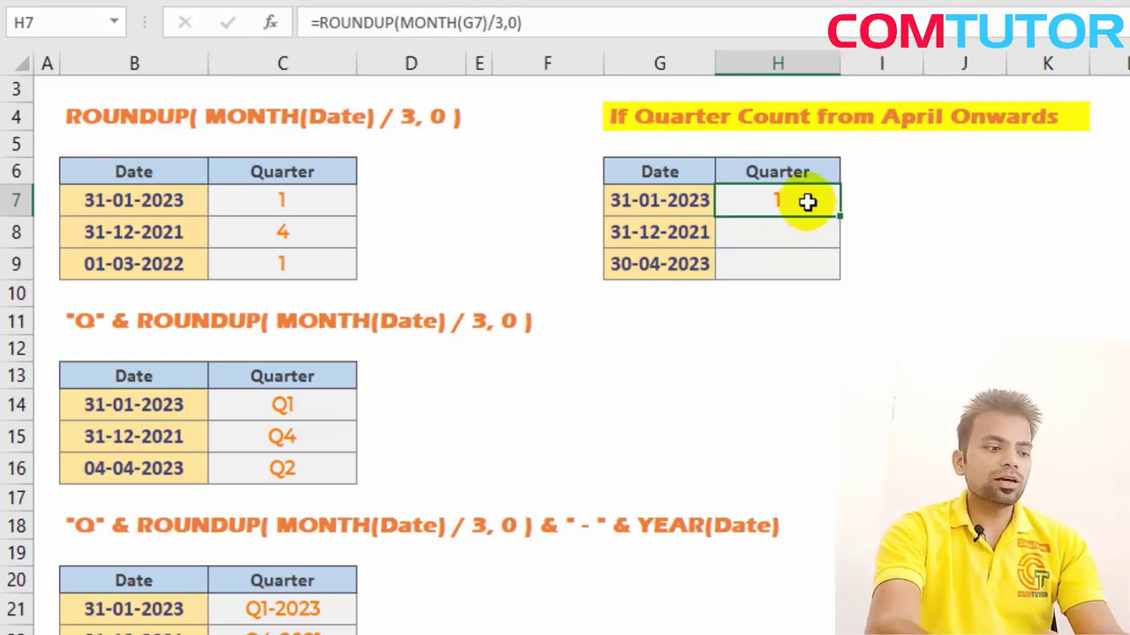
Copy the H7 ROUNDUP formula into H8:H9, giving 1, 4 and 2.
key("ctrl+c")
key("shift+Down")
key("shift+Down")
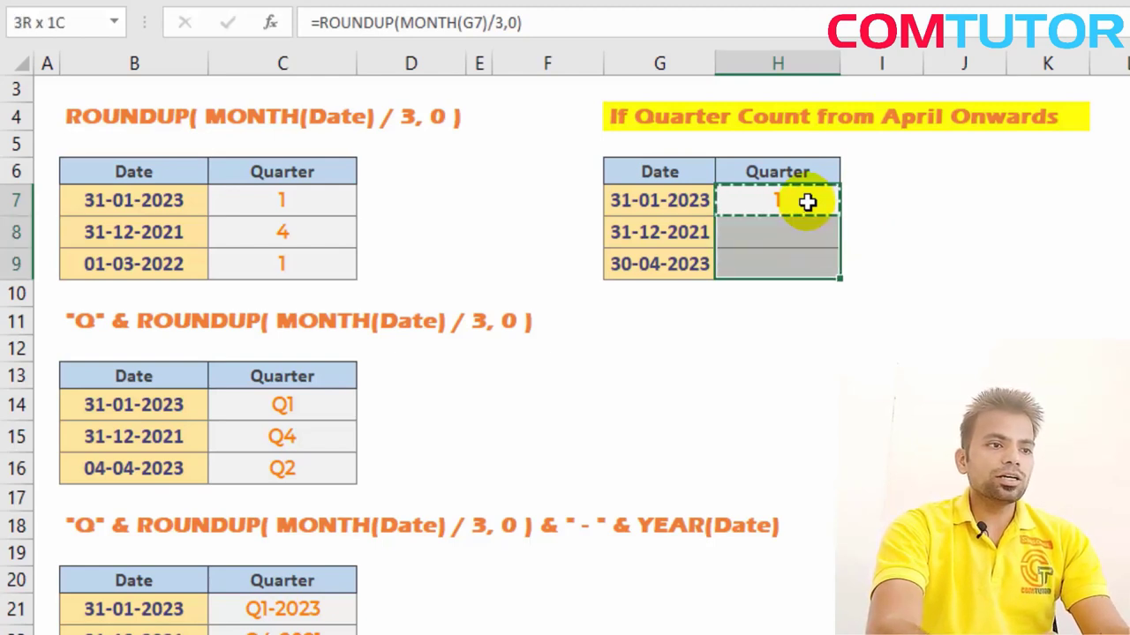
key("ctrl+v")
key("Down")
key("Down")
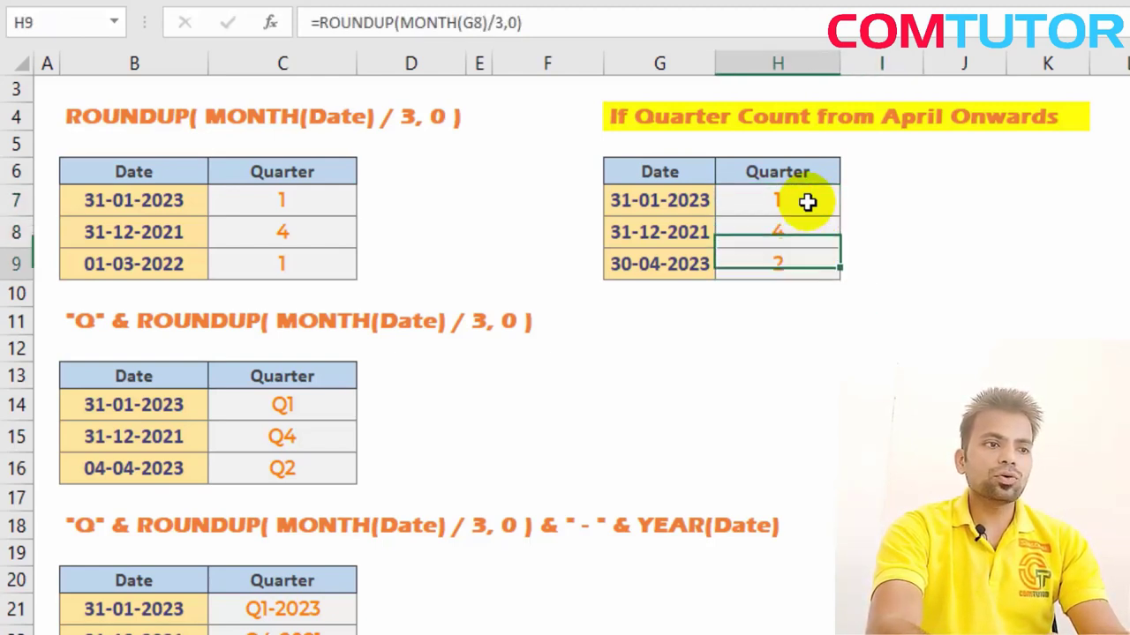
key("Left")
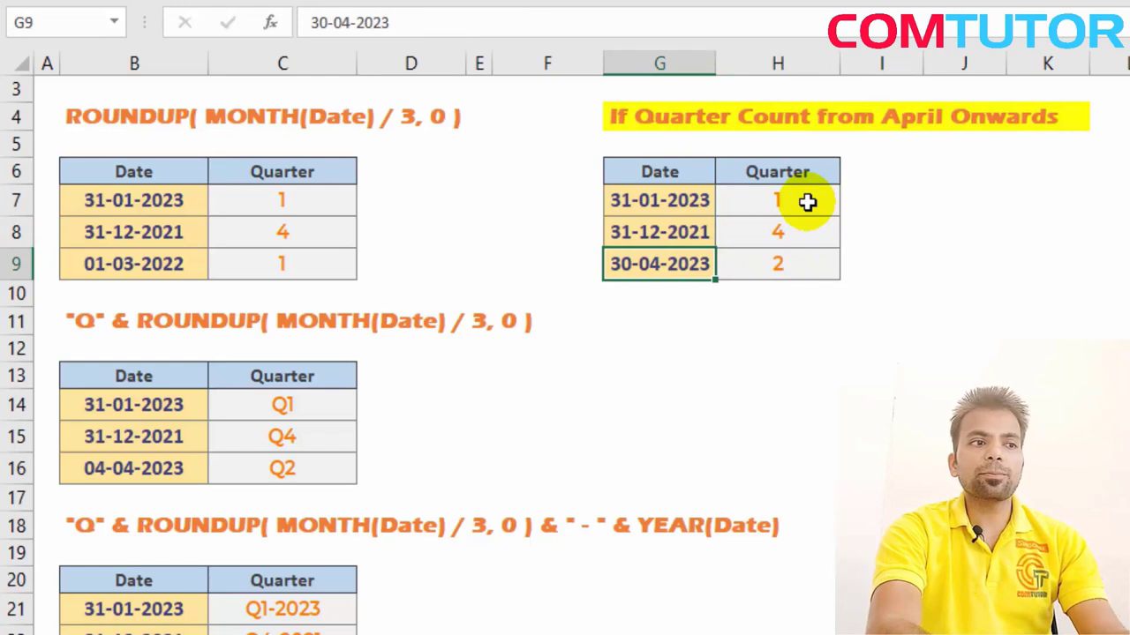
key("Right")
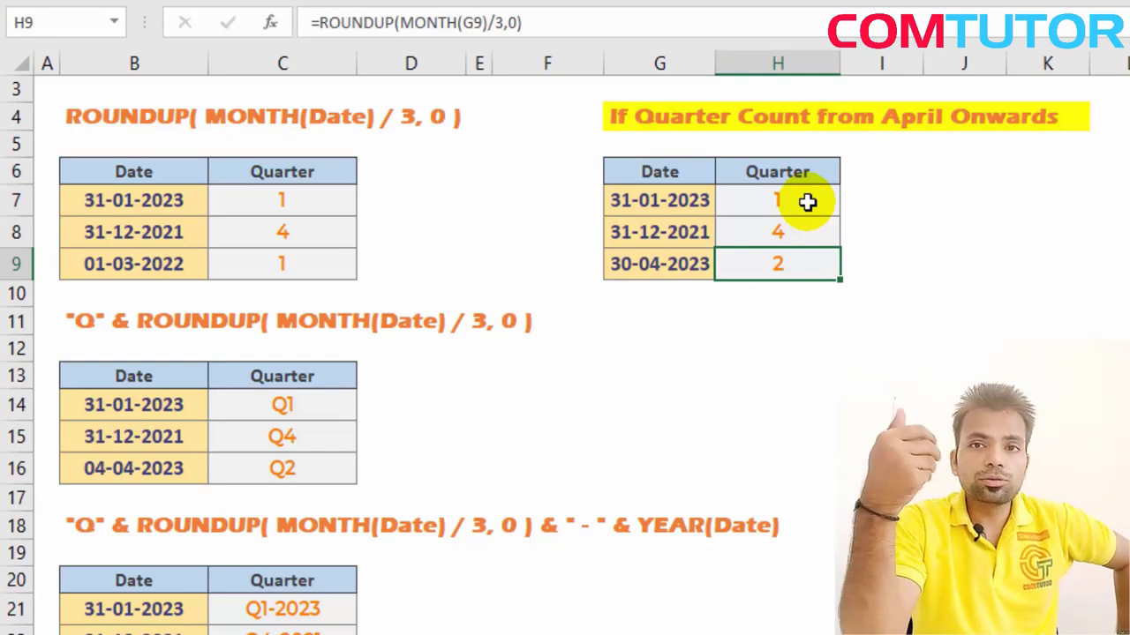
left_click(808, 202)
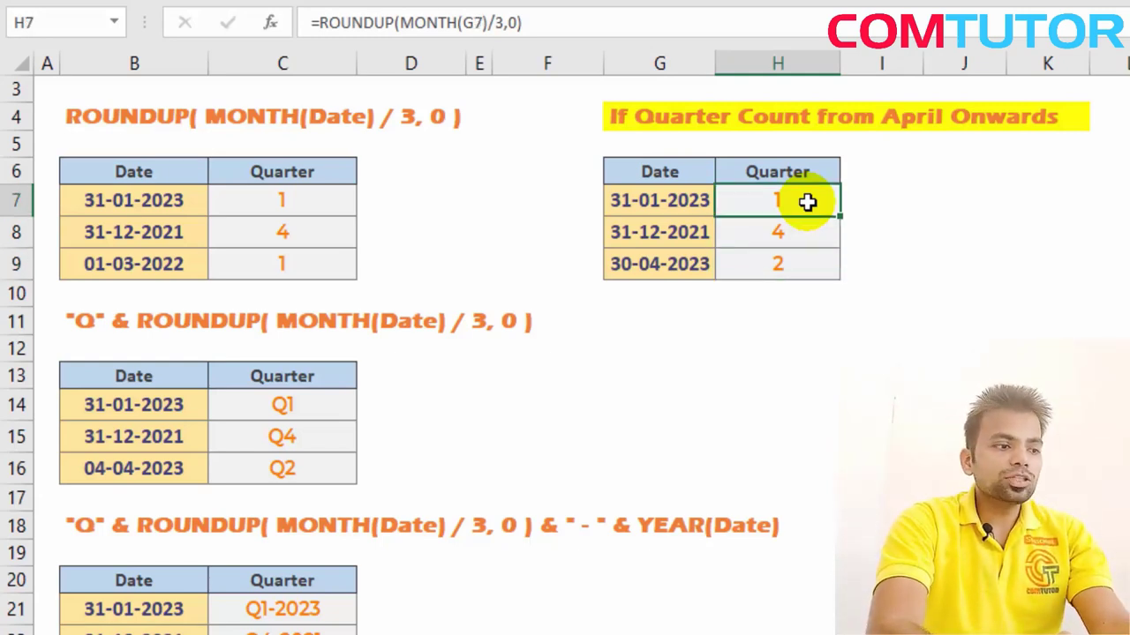
Enter in-cell editing of H7's =ROUNDUP(MONTH(G7)/3,0) formula.
double_click(807, 203)
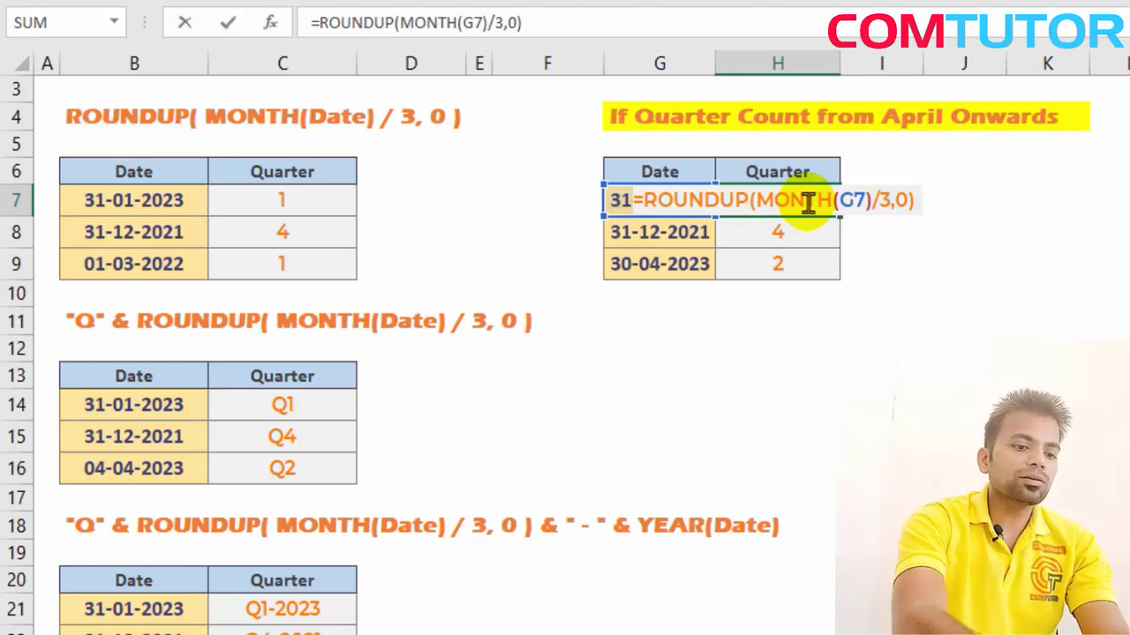
Subtract 1 from the H7 quarter formula and copy it into H8 and H9.
type("-1")
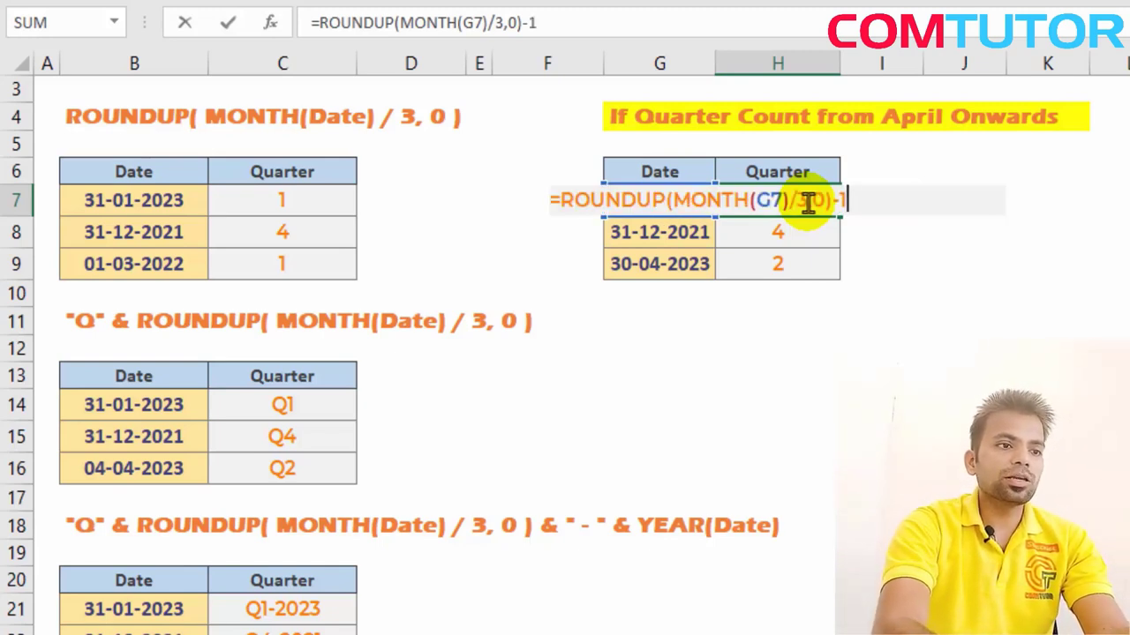
key("Return")
left_click(807, 201)
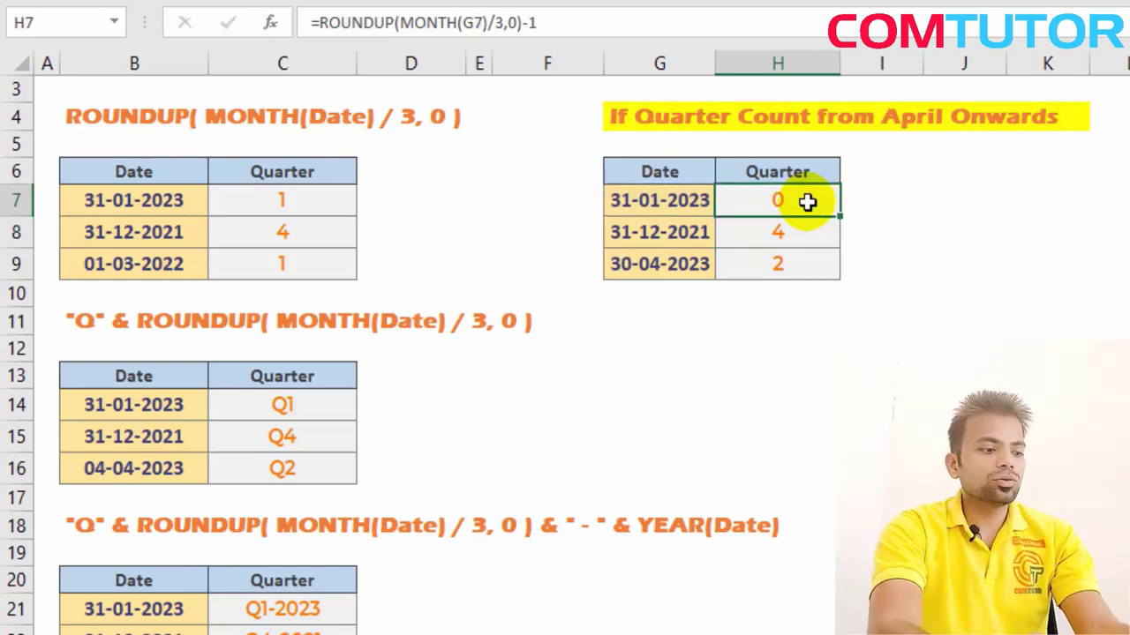
key("ctrl+c")
key("Down")
key("Return")
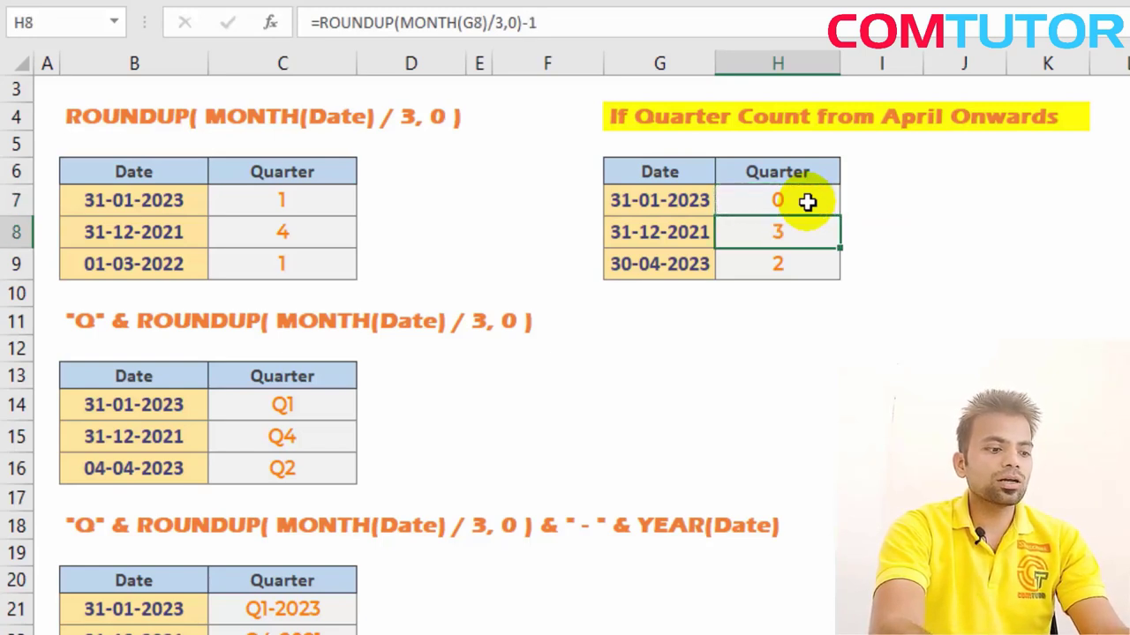
key("ctrl+c")
key("Down")
key("Return")
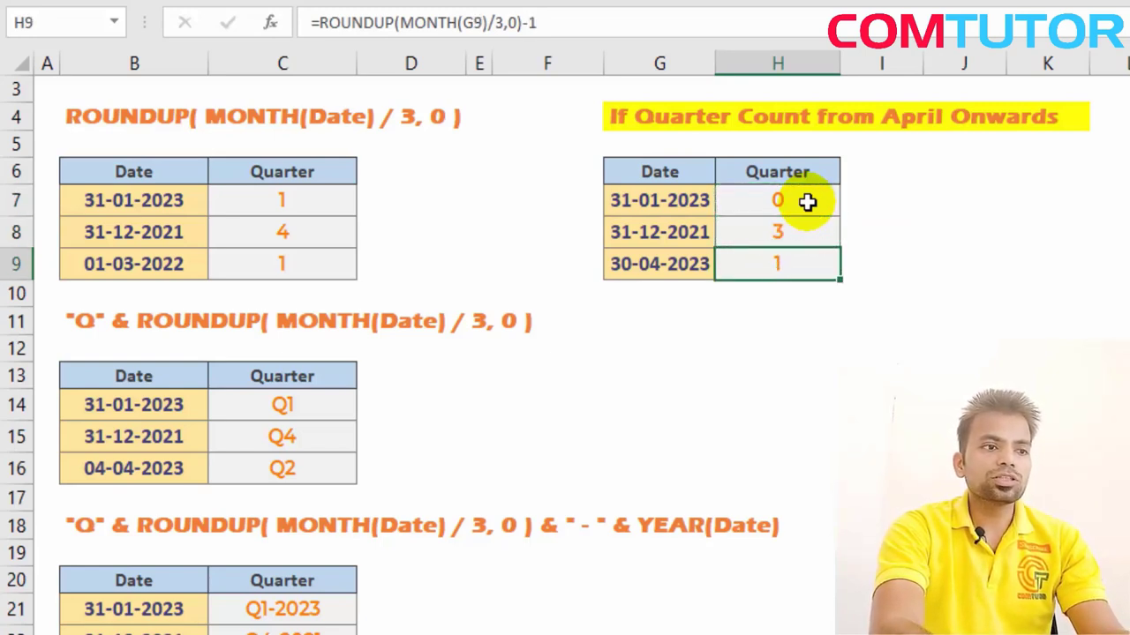
Review the 0, 3 and 1 results against their dates, ending on H7.
key("Up")
key("Up")
key("ctrl+shift+Down")
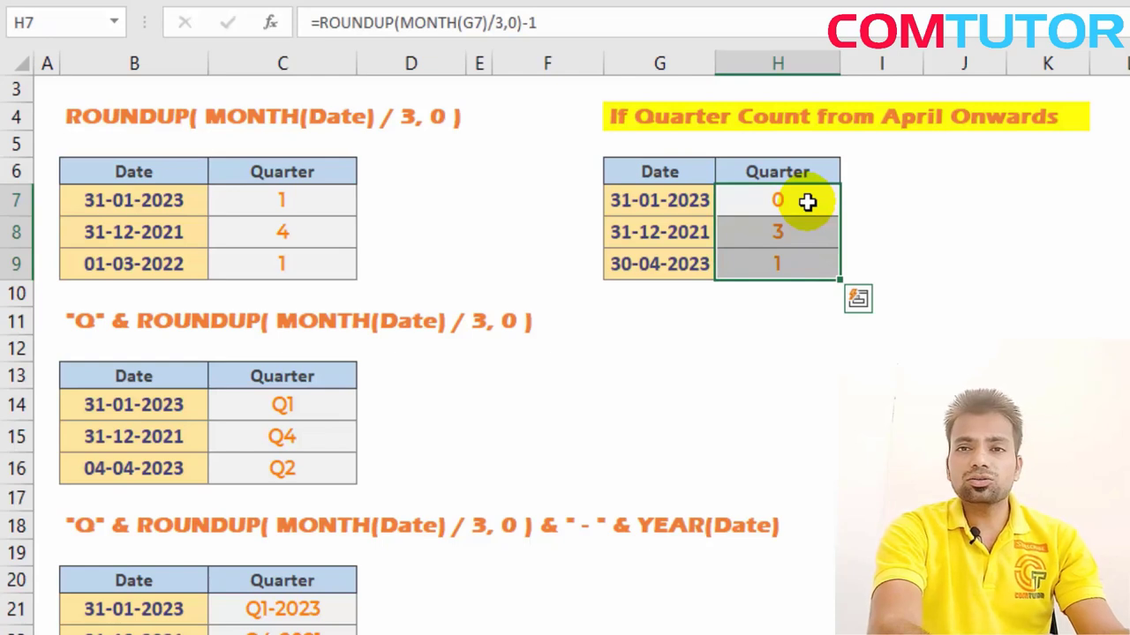
key("Right")
key("Left")
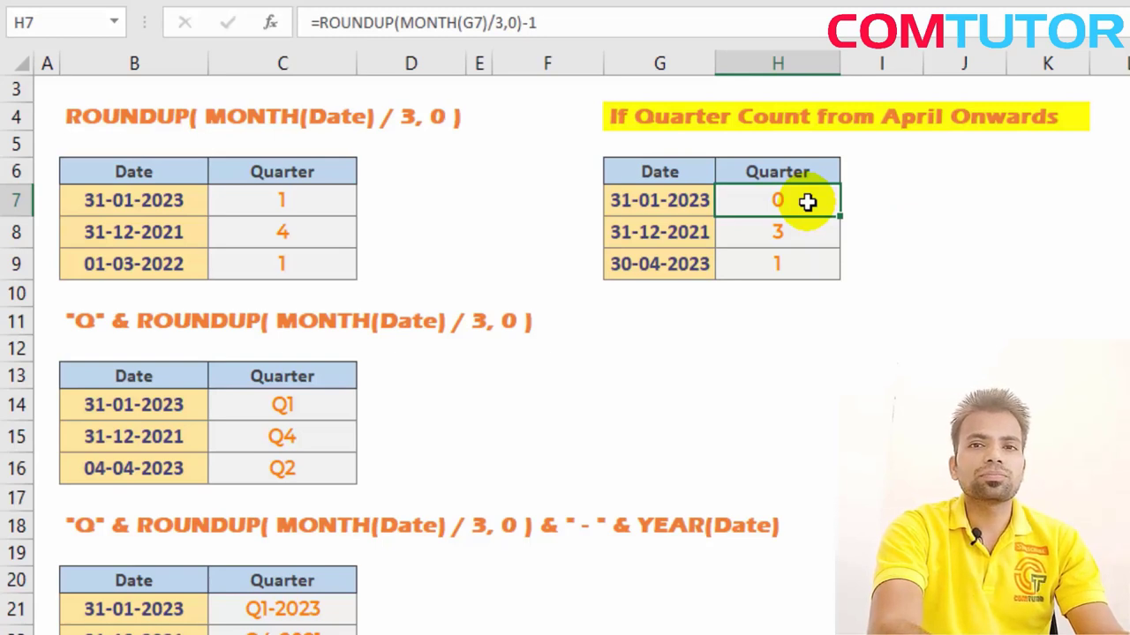
key("Left")
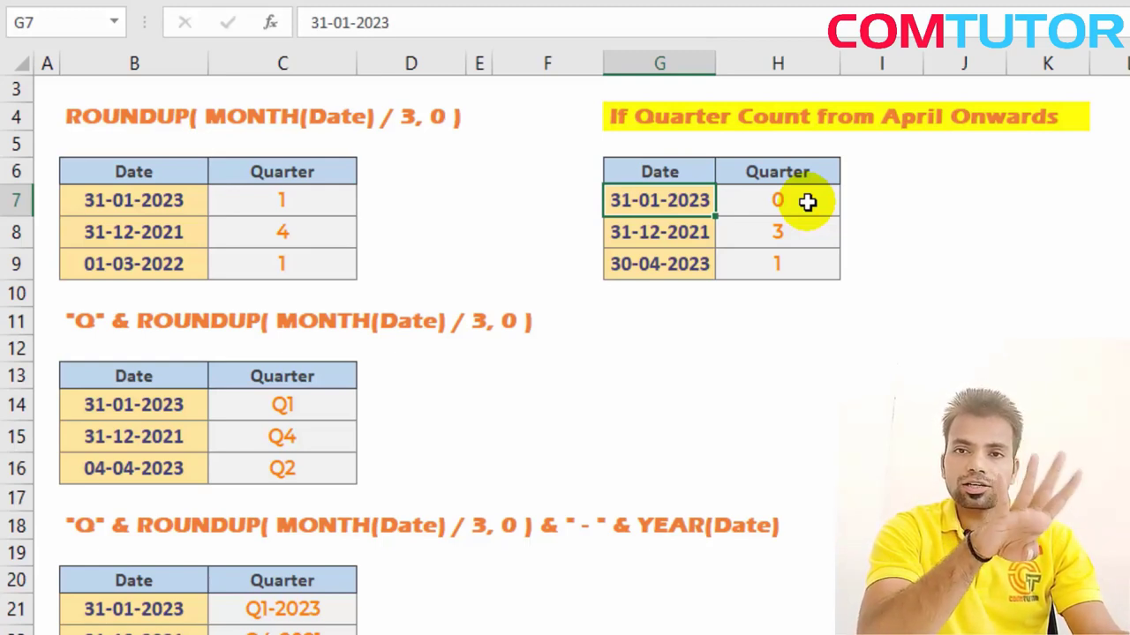
left_click(808, 202)
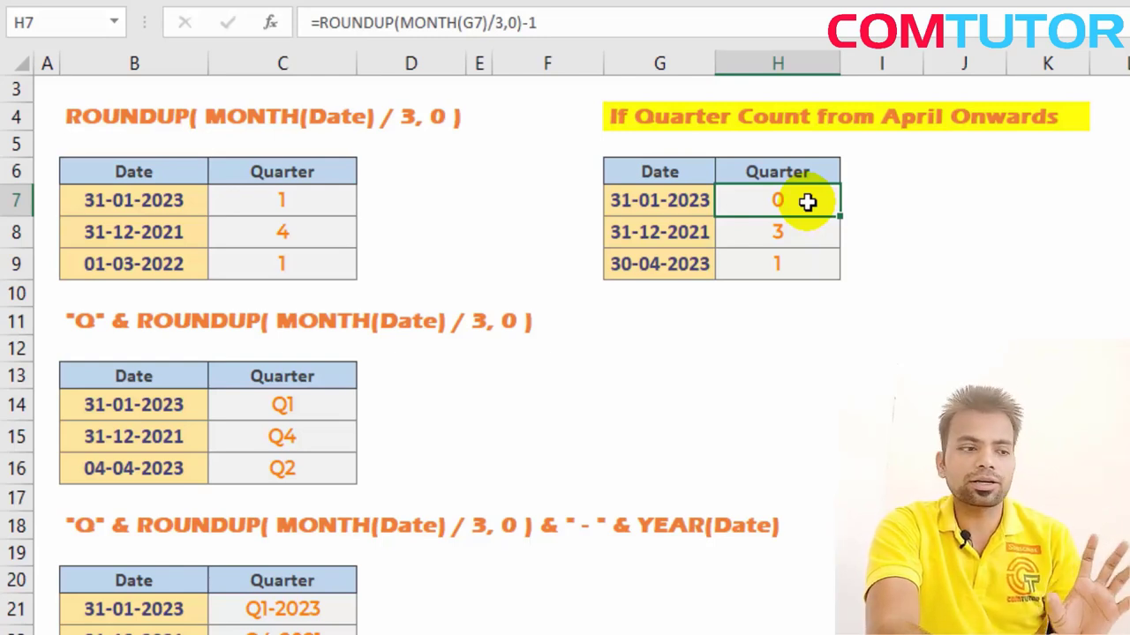
double_click(809, 202)
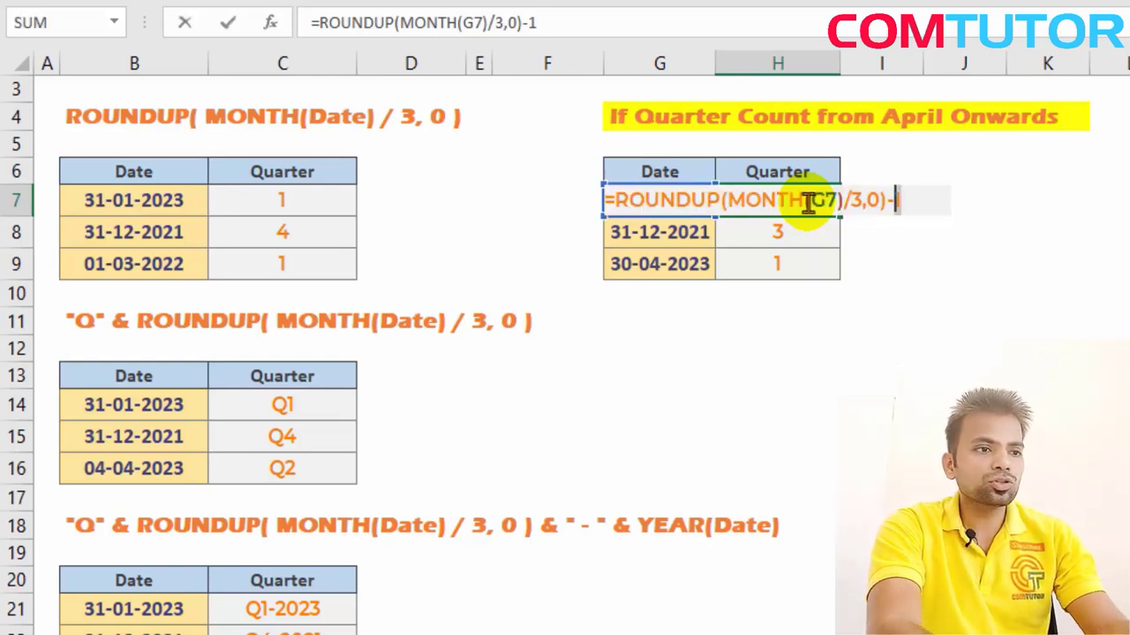
key("ctrl+shift+Left")
key("ctrl+shift+Left")
key("ctrl+shift+Left")
key("ctrl+shift+Left")
key("ctrl+shift+Left")
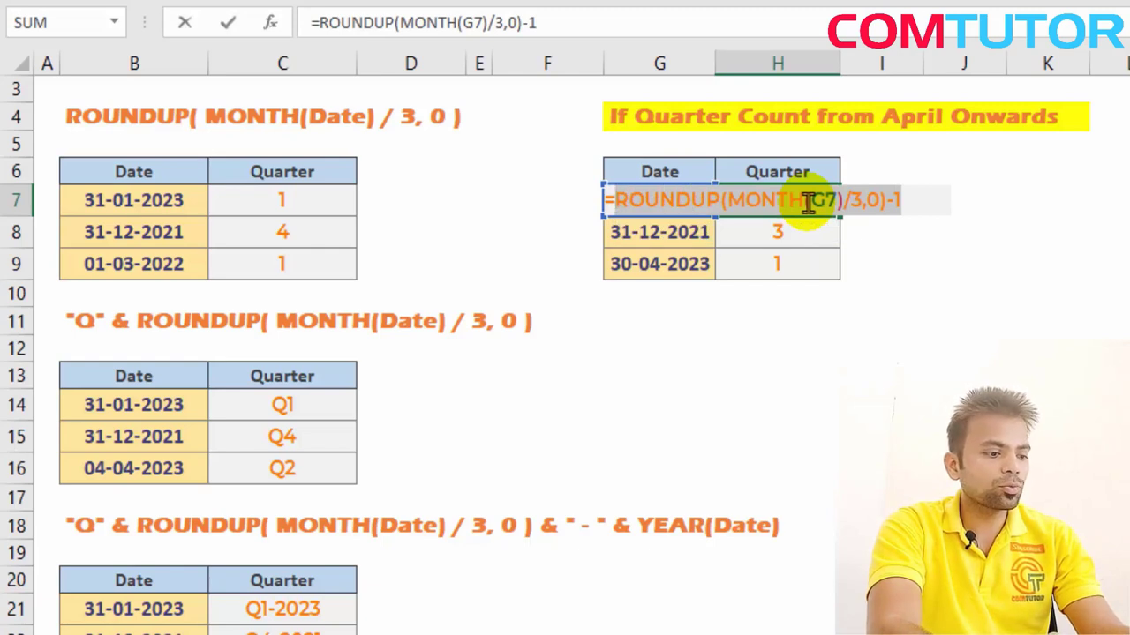
key("Return")
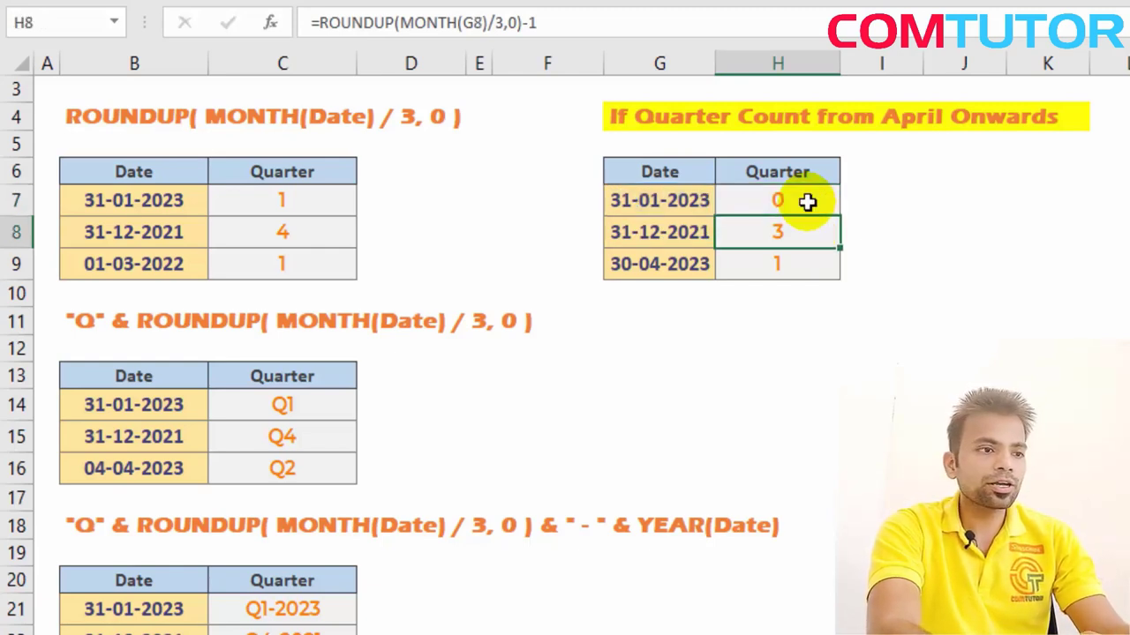
left_click(808, 202)
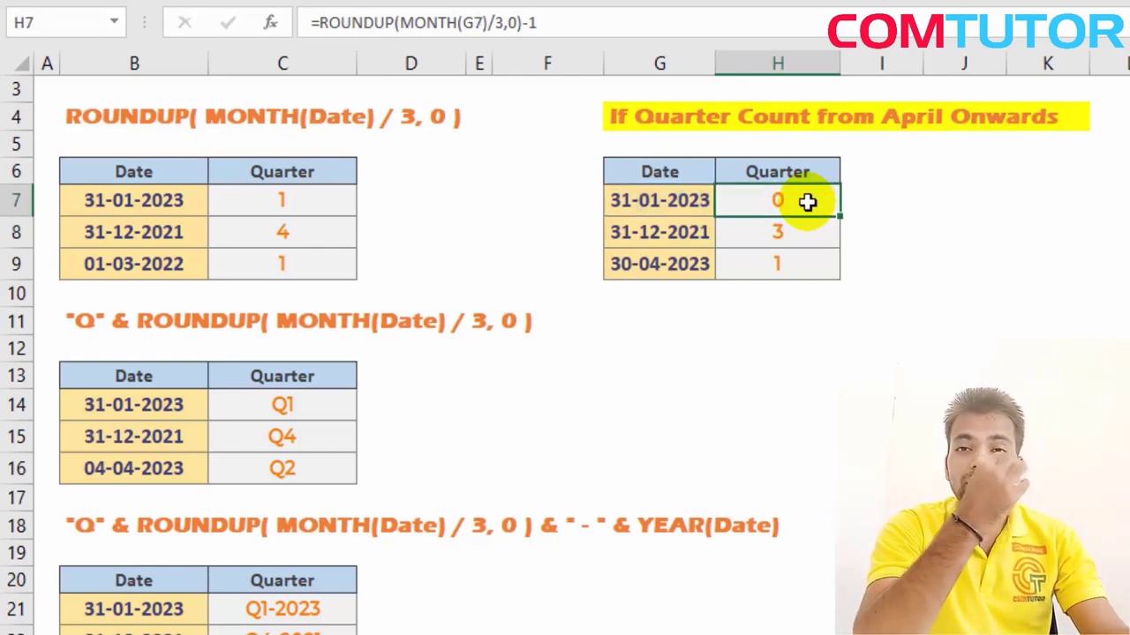
Enter =IF(ROUNDUP(MONTH(G7)/3,0)-1=0,4,ROUNDUP(MONTH(G7)/3,0)-1) in H7, returning 4.
type("=if")
key("Tab")
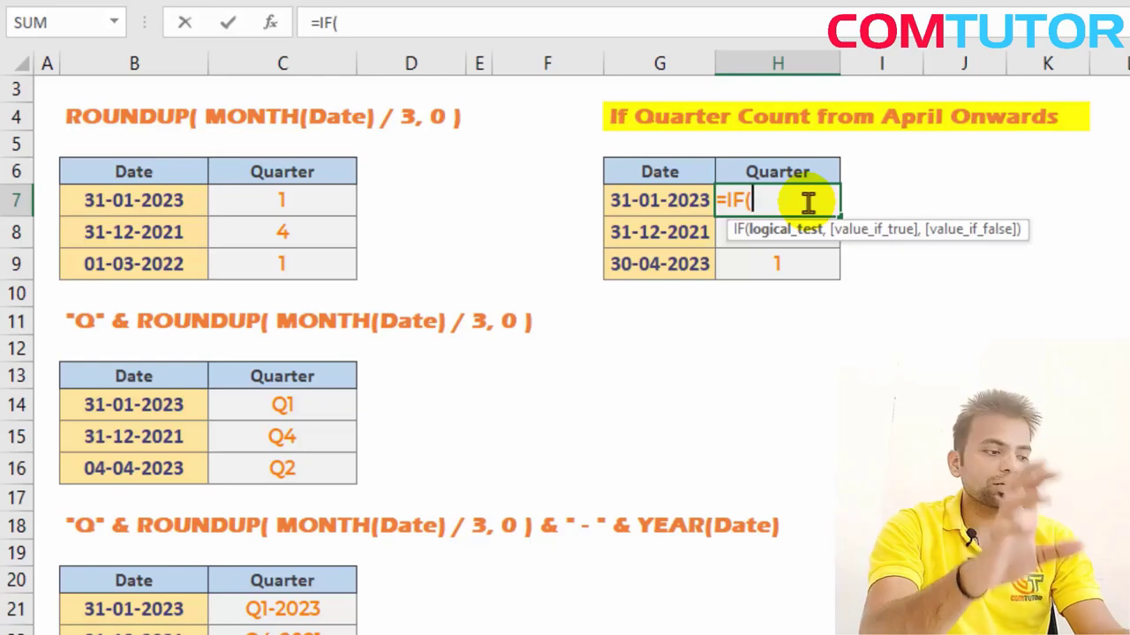
key("ctrl+v")
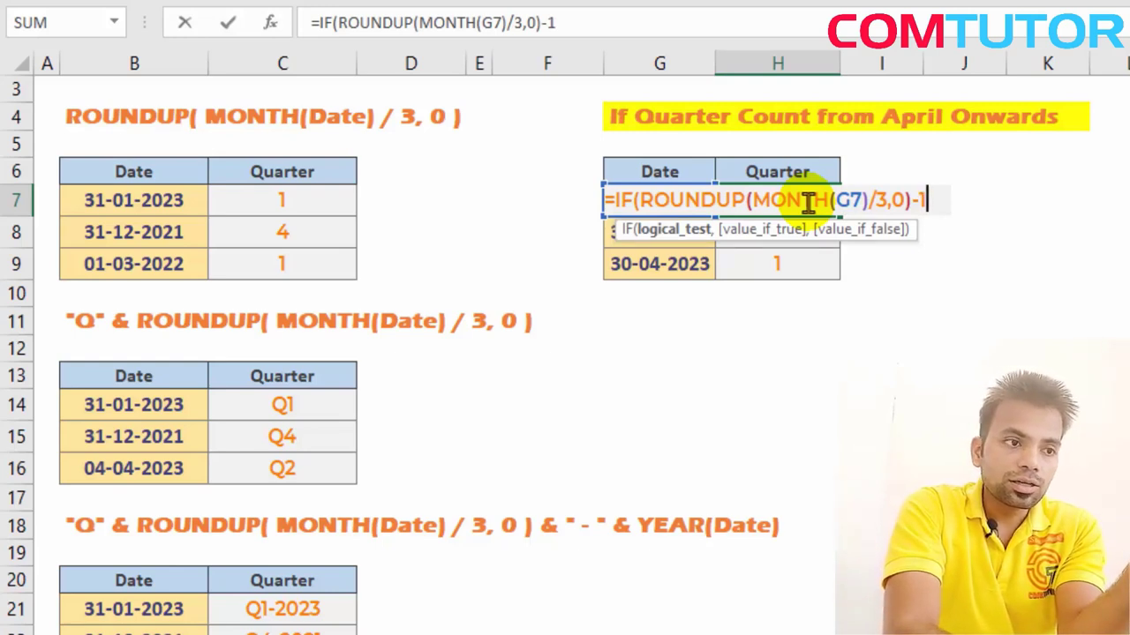
type("=0")
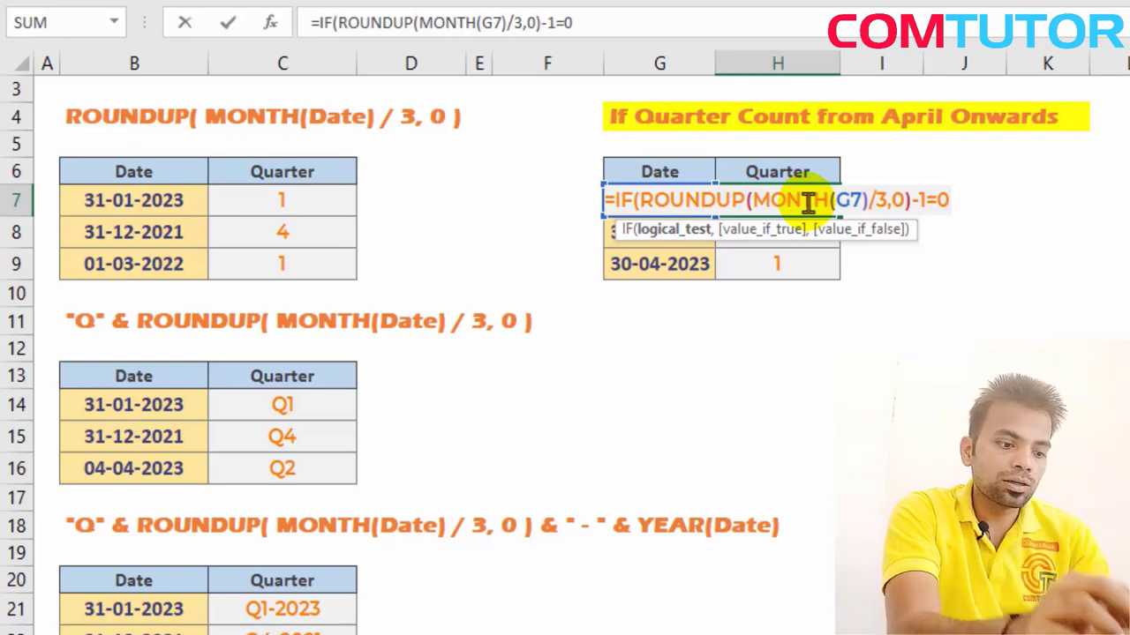
key("Return")
type(",4")
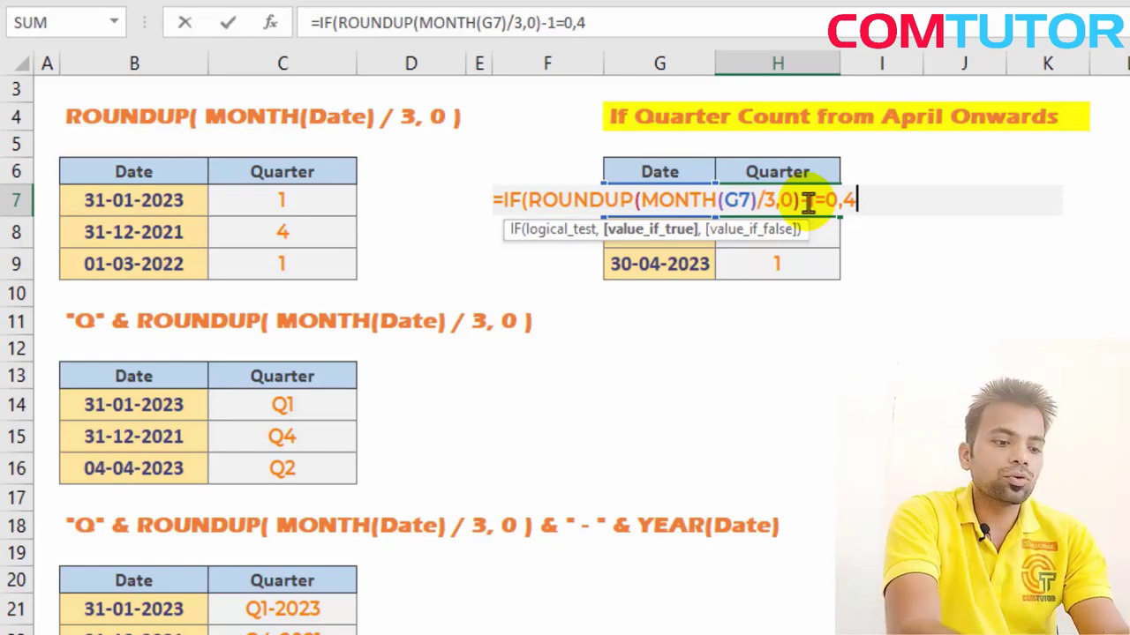
type(",")
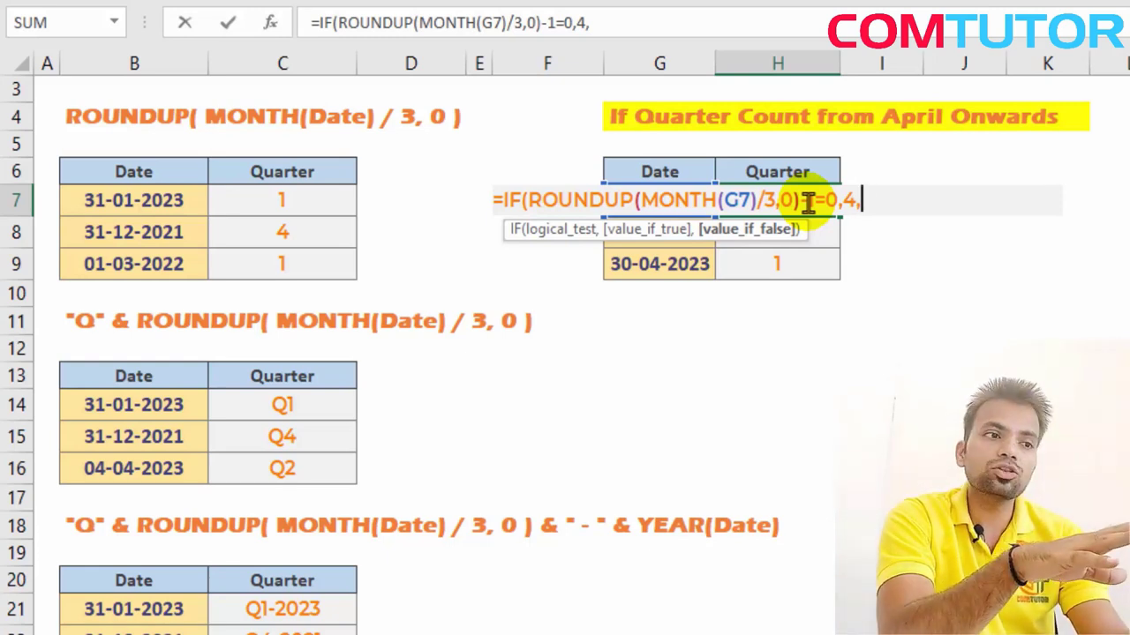
key("ctrl+v")
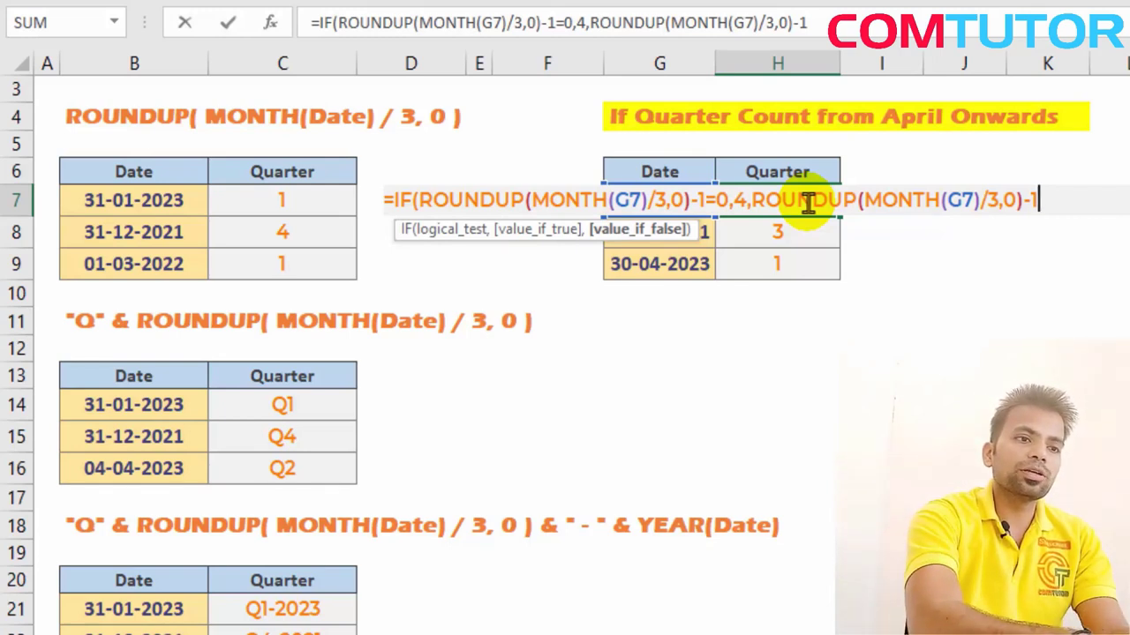
type(")")
key("Return")
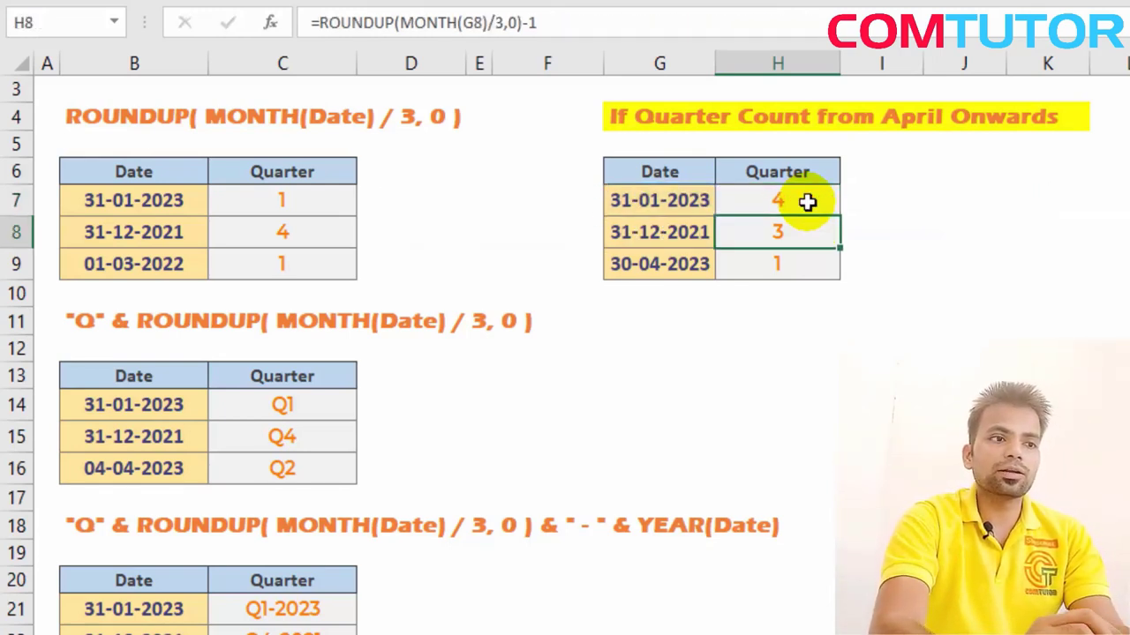
Fill the IF quarter formula from H7 down to H8:H9.
left_click(808, 202)
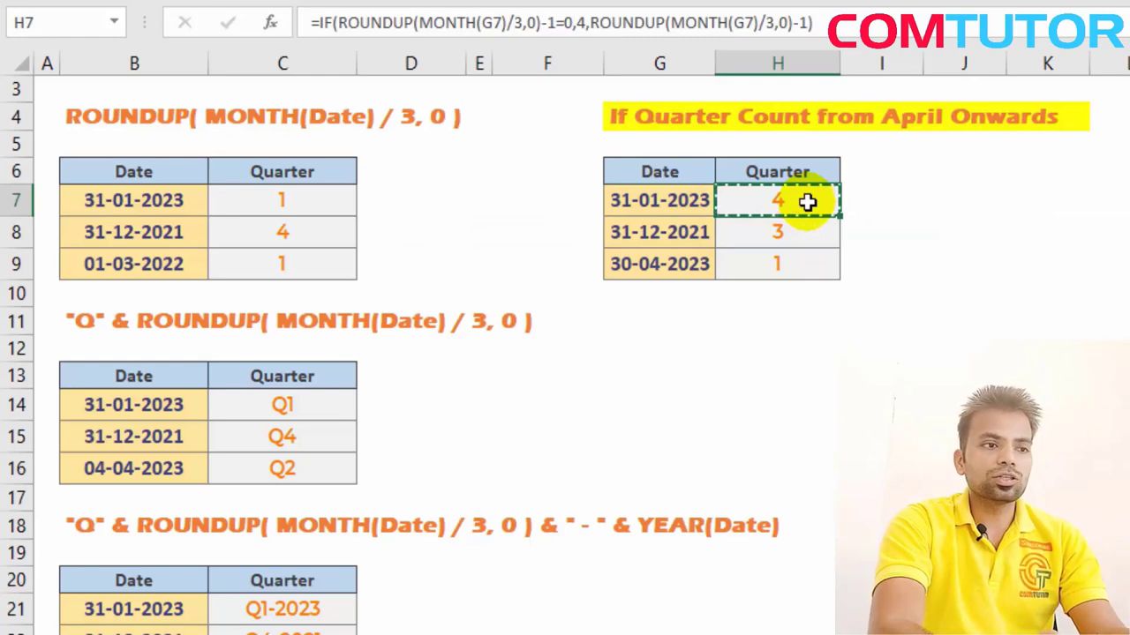
key("shift+Down")
key("shift+Down")
key("ctrl+v")
key("shift+Up")
key("shift+Up")
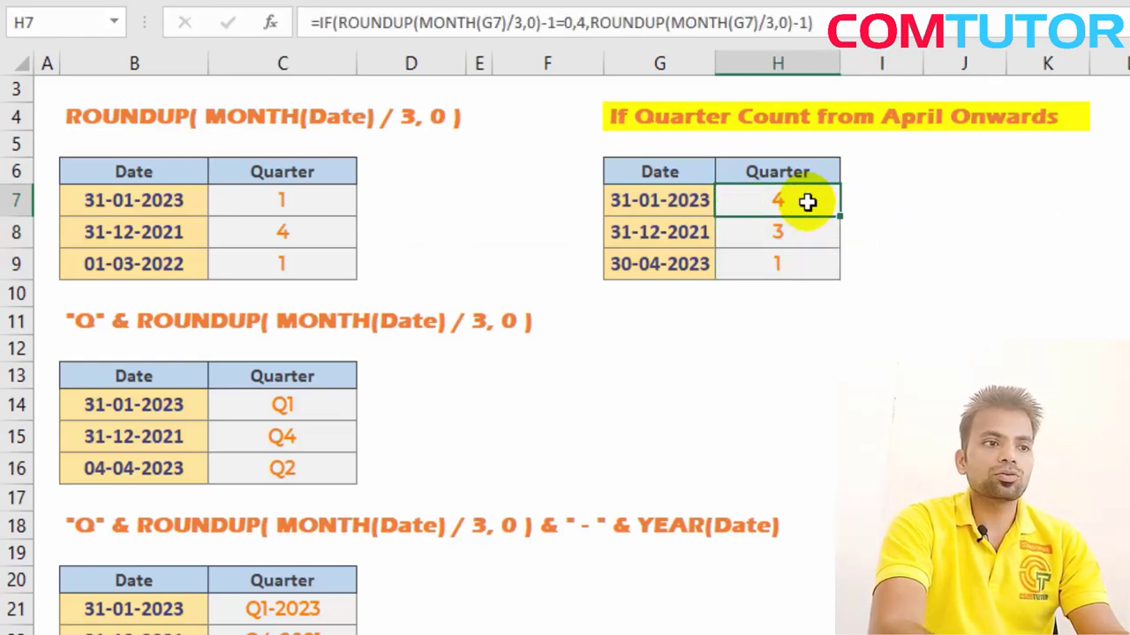
Check the 4, 3 and 1 quarter results against their dates in column G.
key("Down")
key("Down")
key("Up")
key("Up")
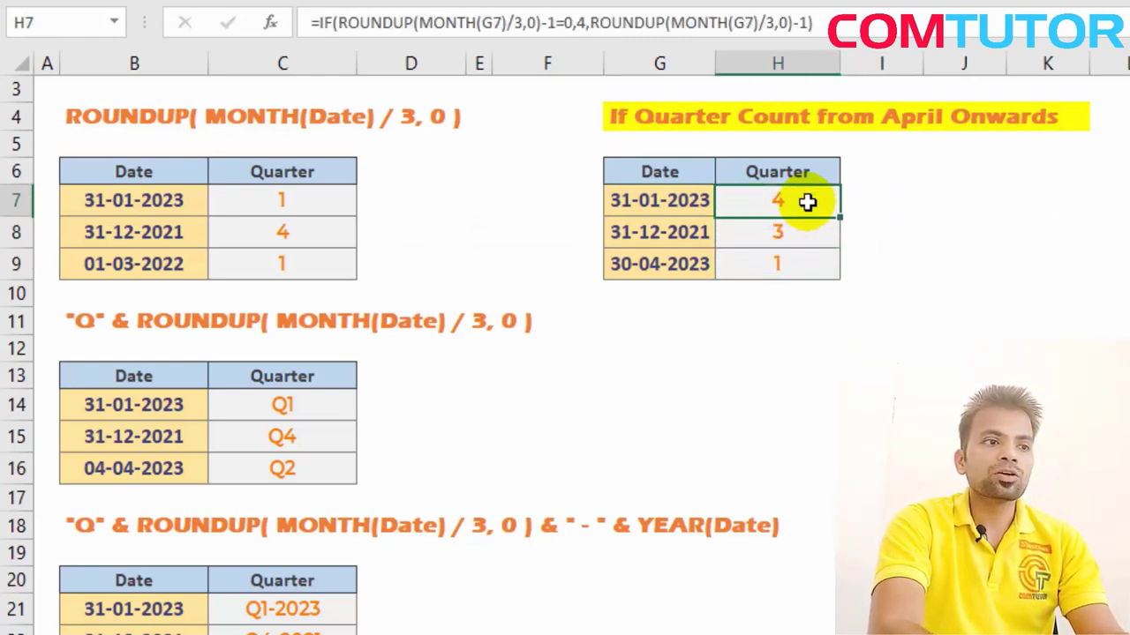
key("Down")
key("Left")
key("Down")
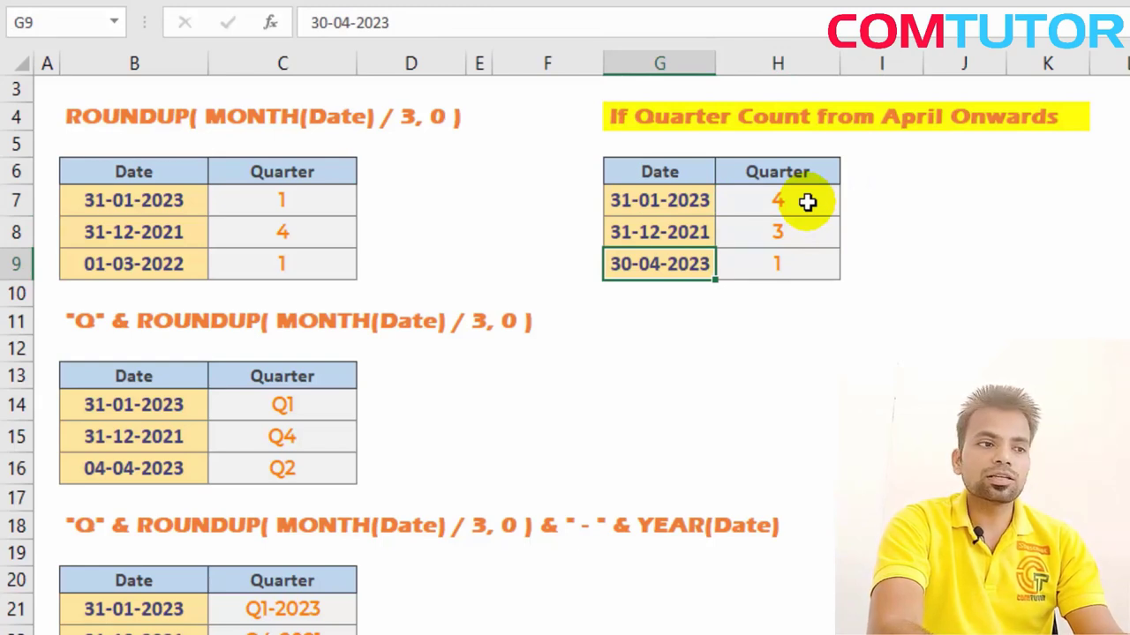
key("Right")
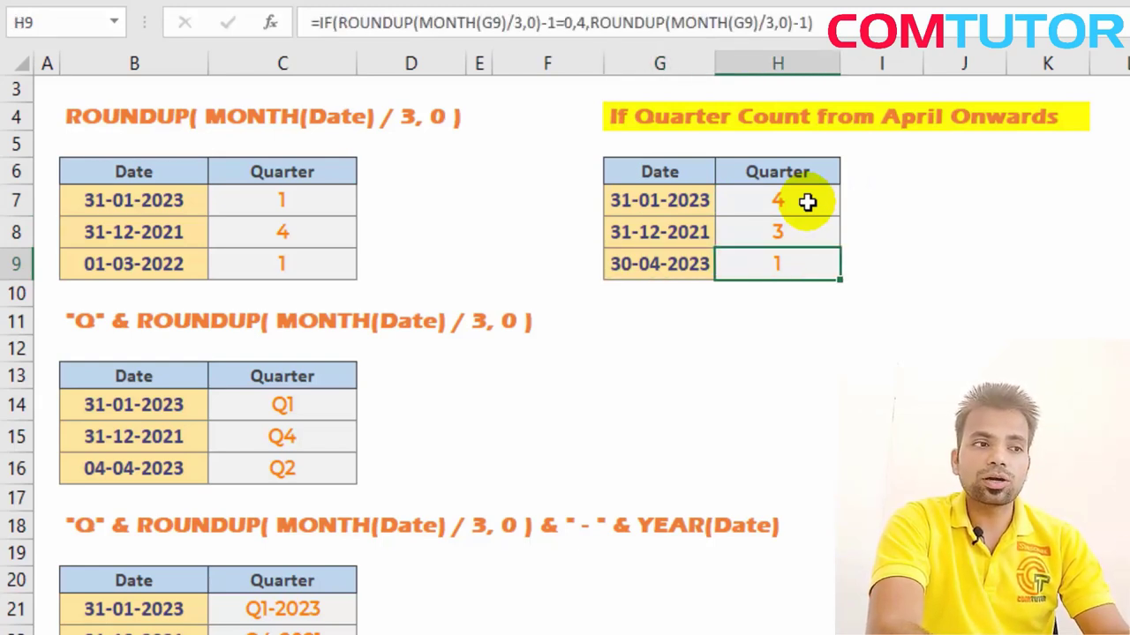
key("Up")
key("Up")
key("Left")
key("Right")
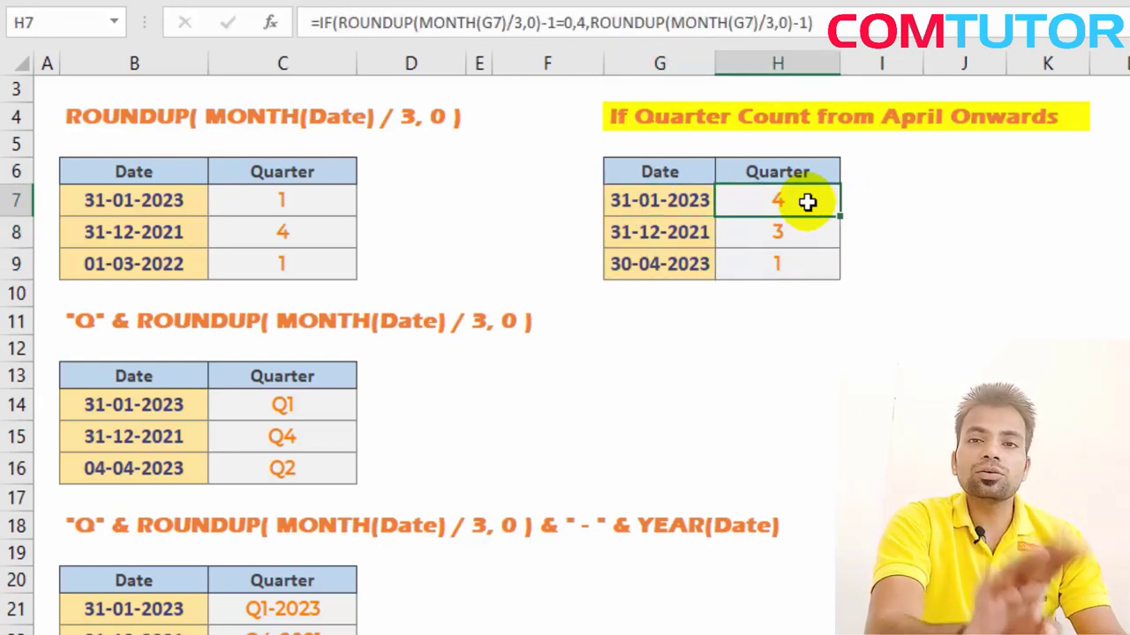
key("Left")
key("Right")
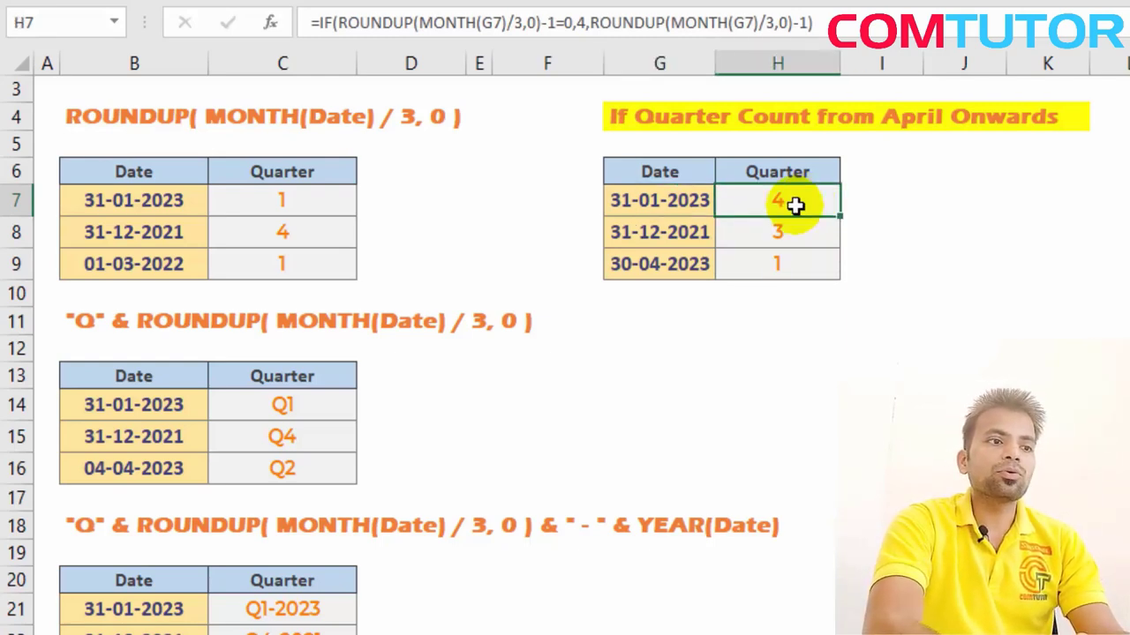
Compare with the C14 and C21 quarter formulas, then edit H7 in-cell.
left_click(278, 404)
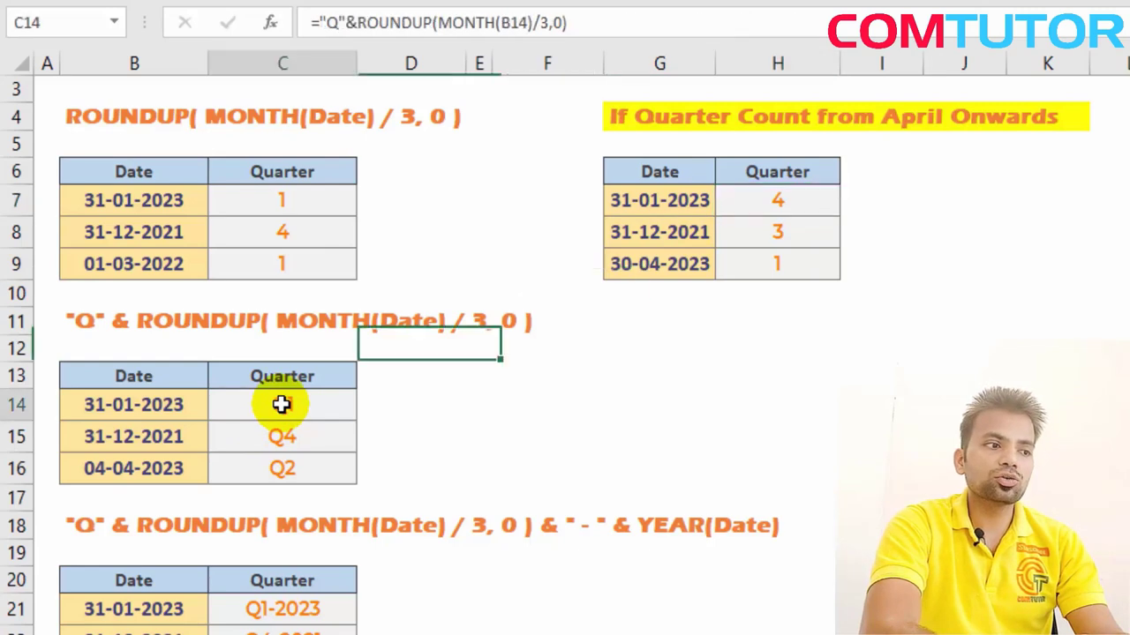
left_click(298, 604)
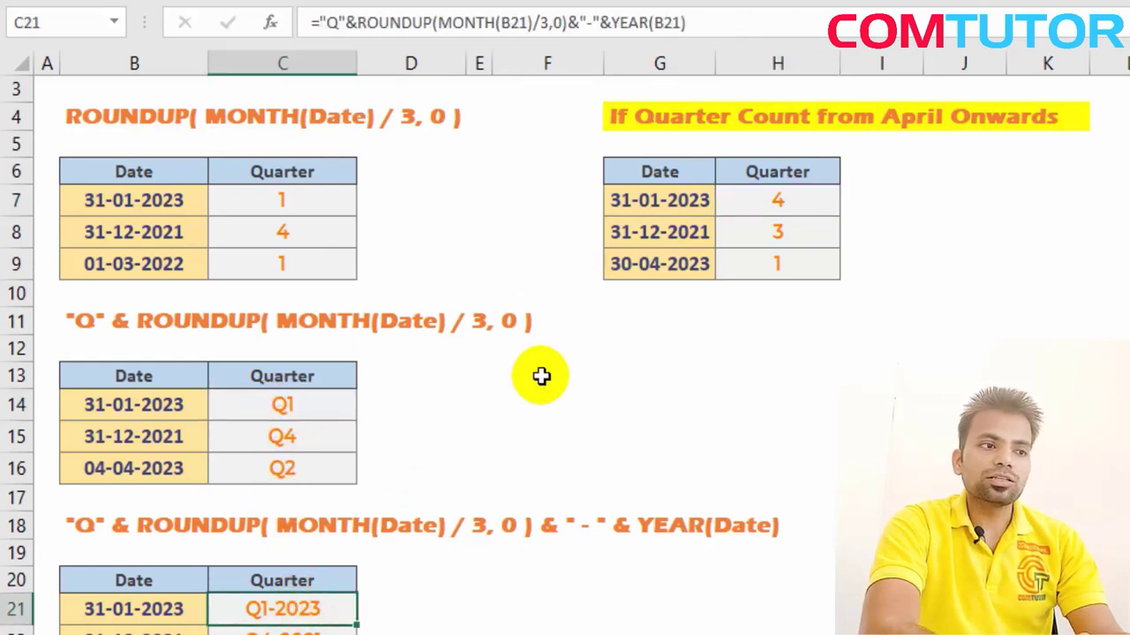
left_click(802, 202)
double_click(803, 201)
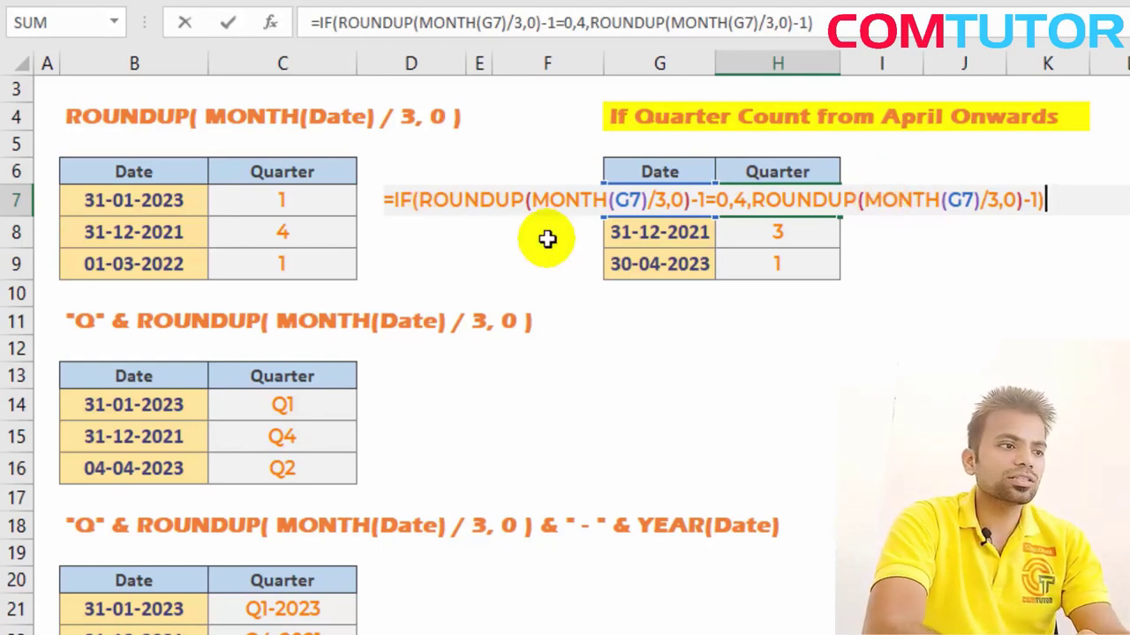
Prefix H7's IF formula with "QTR-"& so it shows QTR-4.
left_click(394, 197)
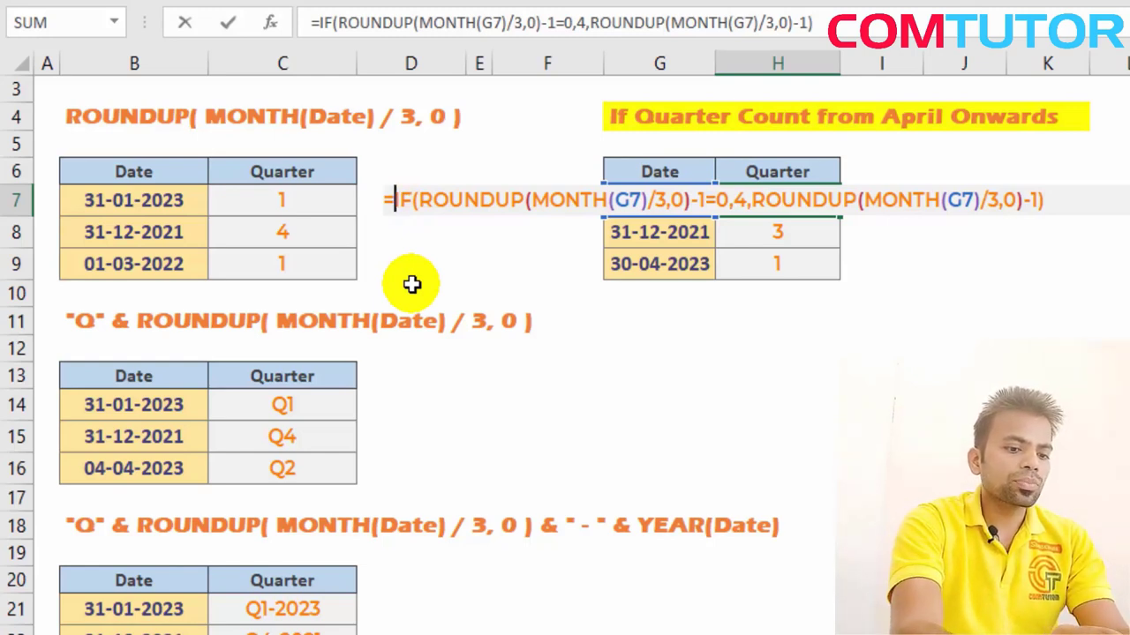
type("\"")
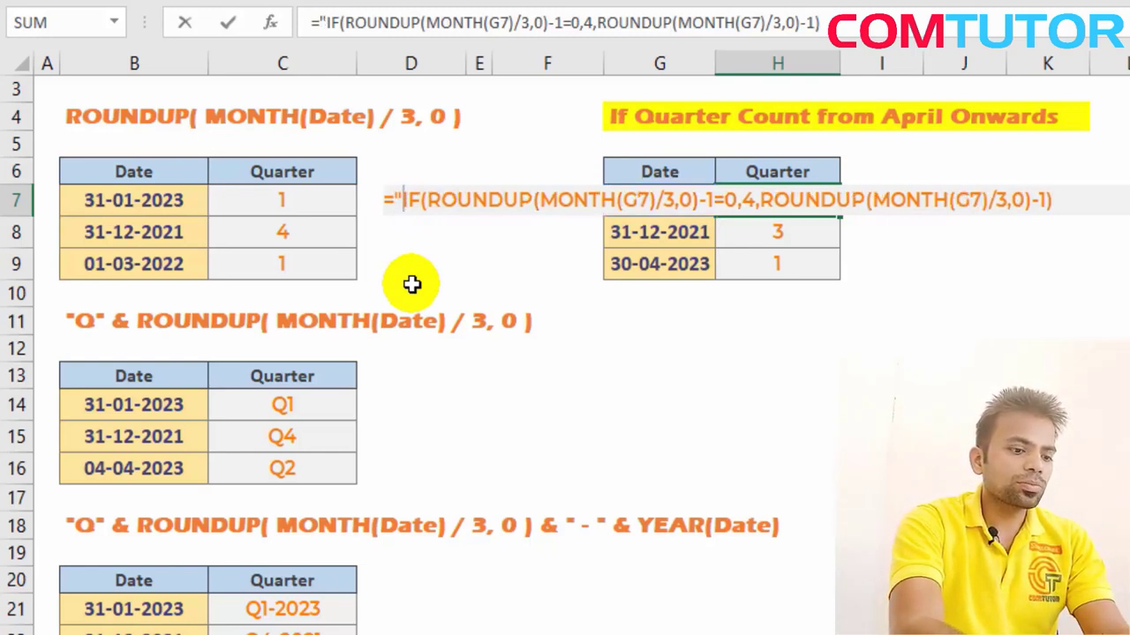
type("QT")
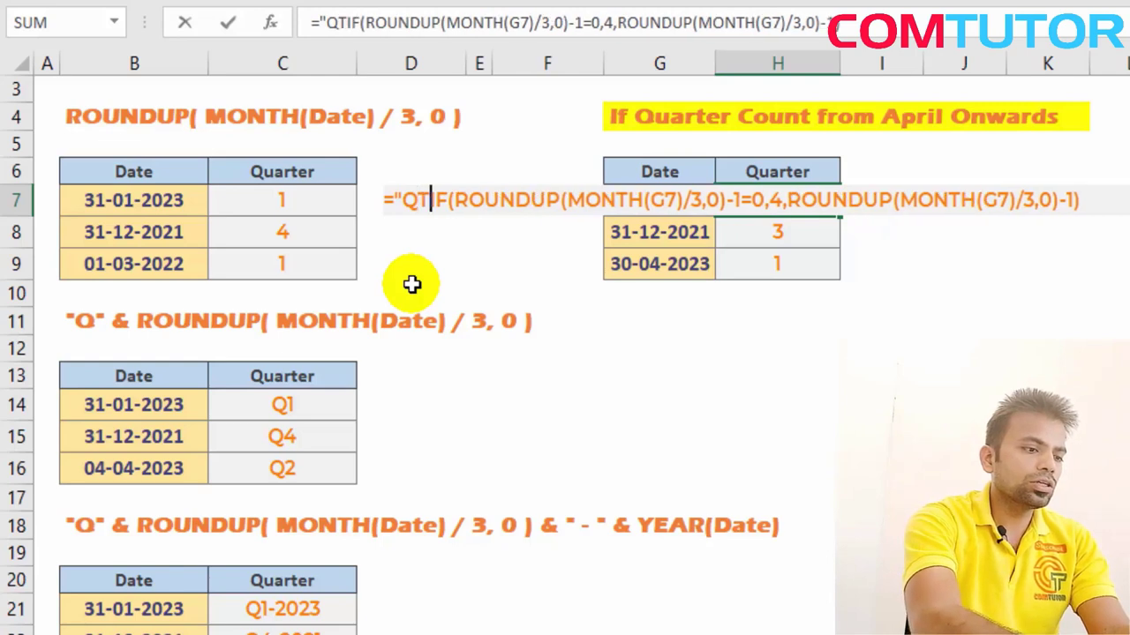
type("R\"")
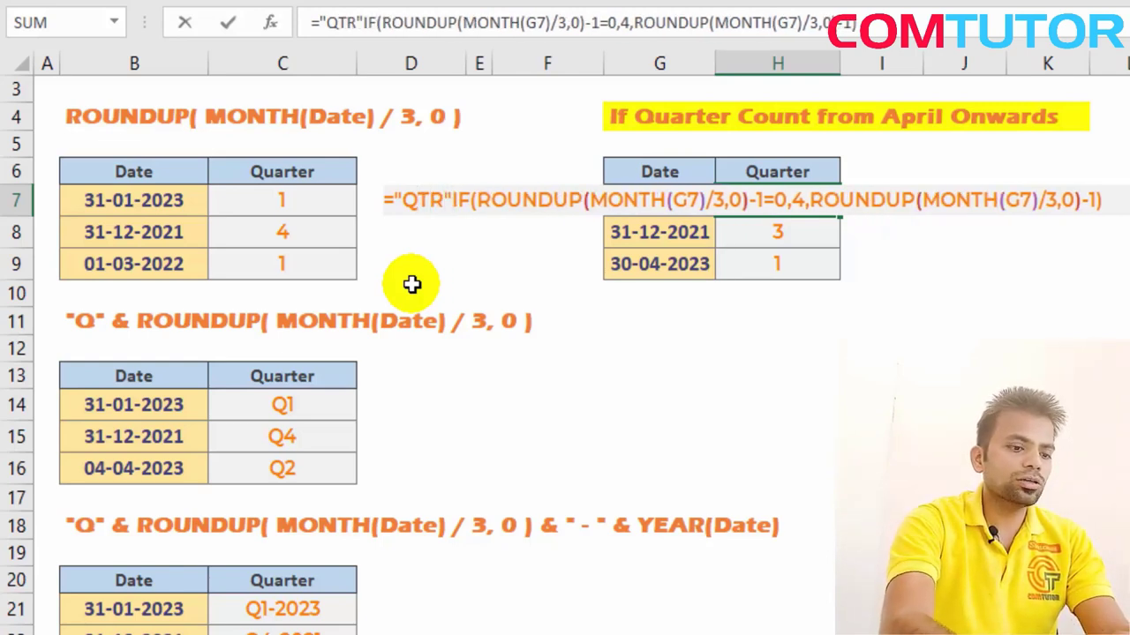
type("&")
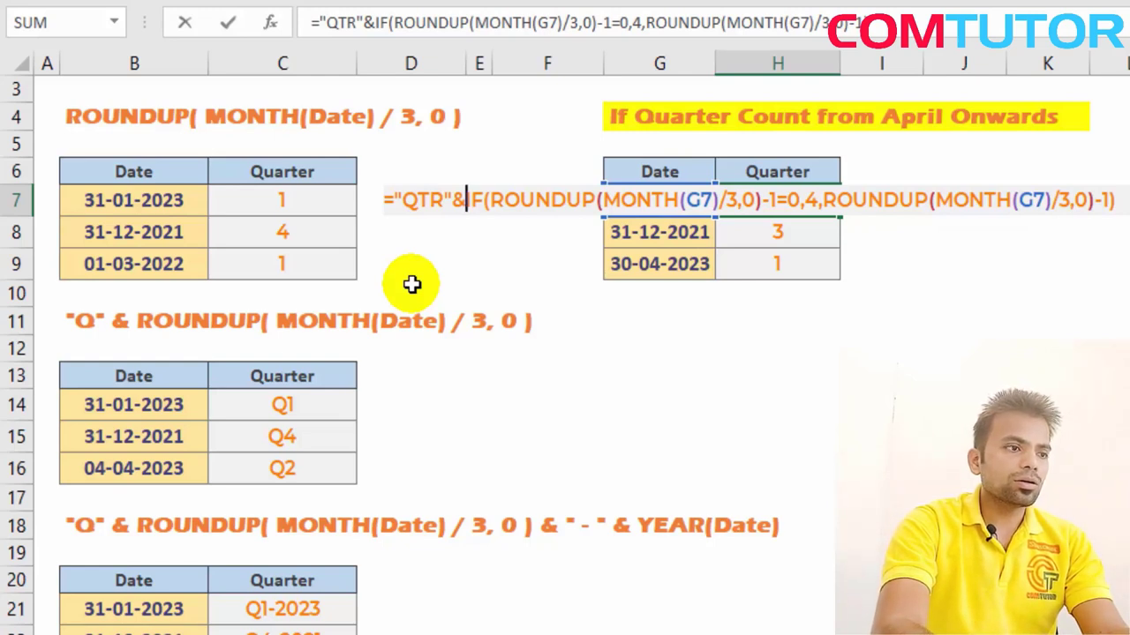
key("Return")
key("Up")
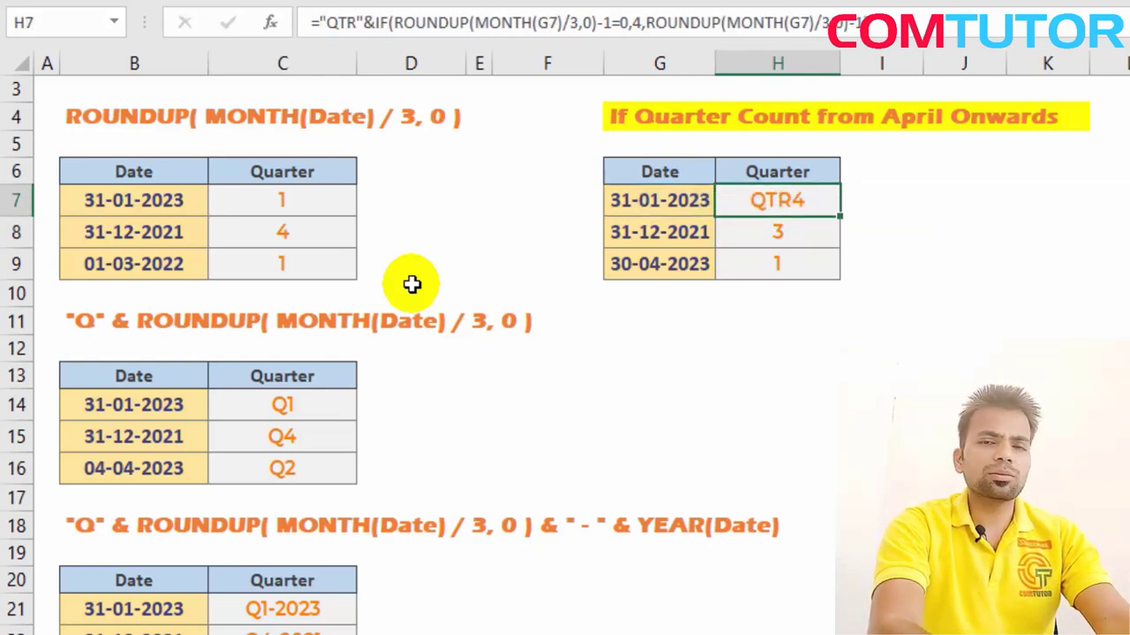
key("F2")
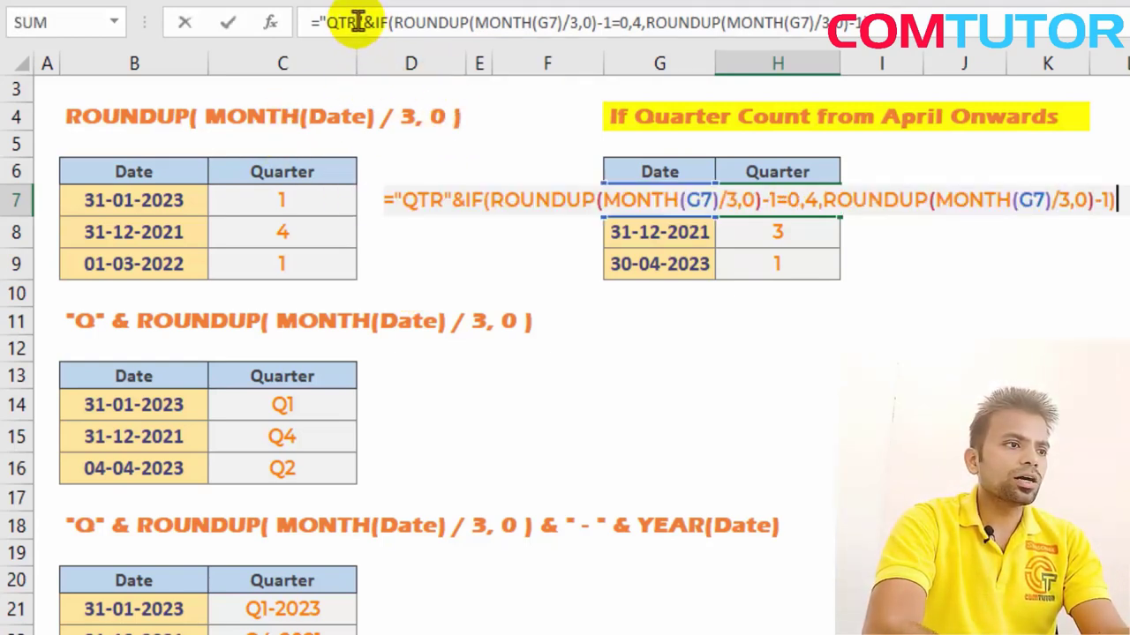
type("-")
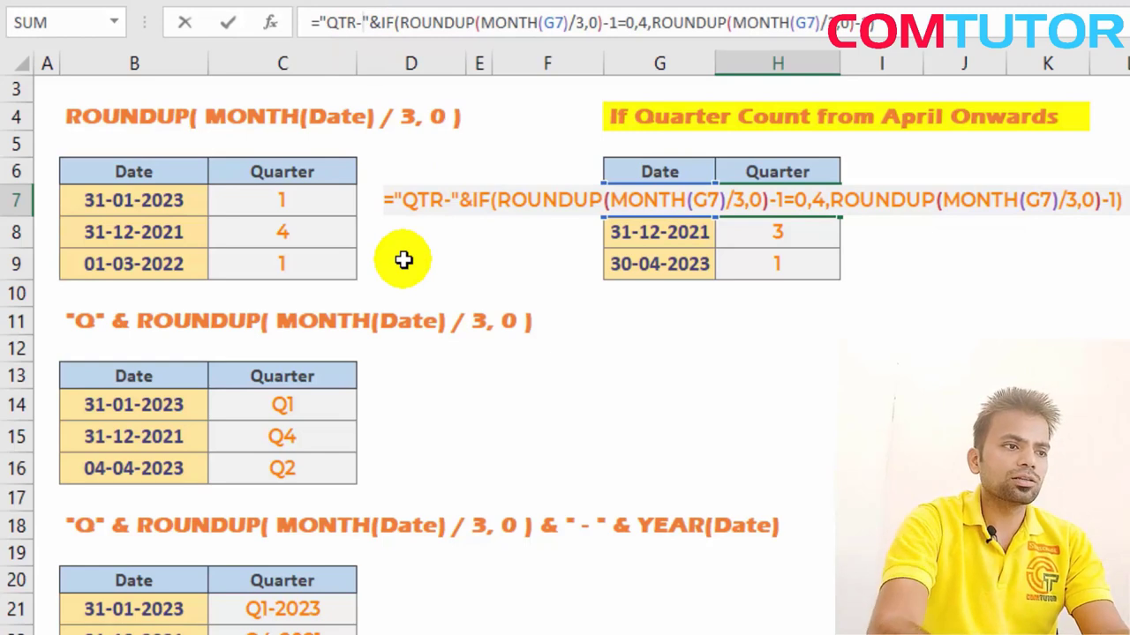
key("Return")
key("Up")
Fill the QTR formula down H8:H9, giving QTR-3 and QTR-1.
key("shift+Down")
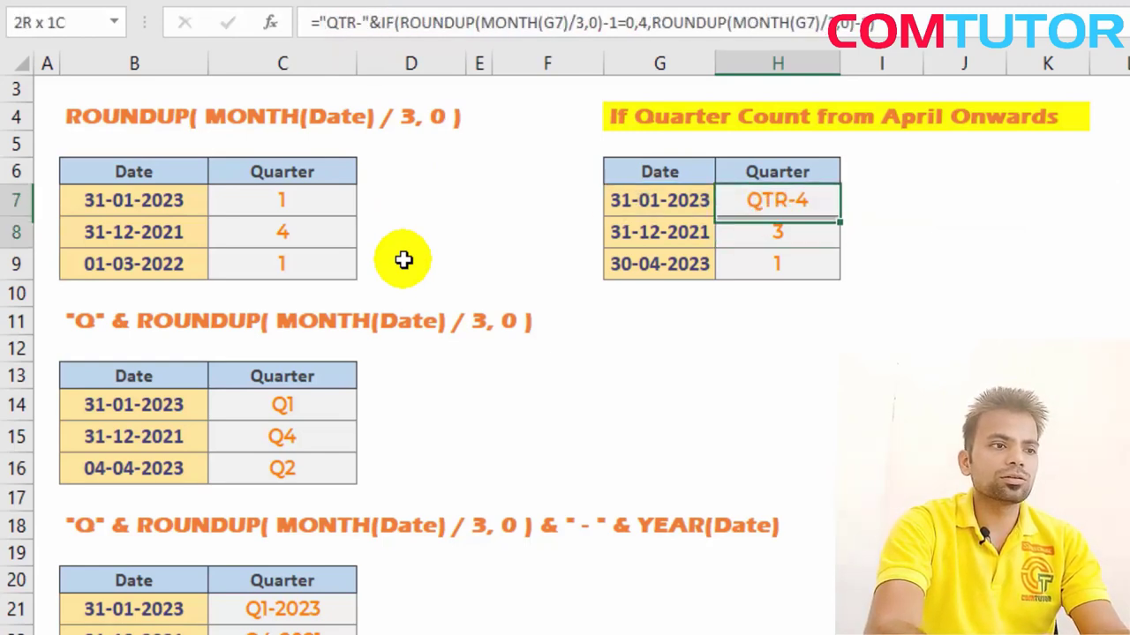
key("shift+Down")
key("ctrl+d")
key("Down")
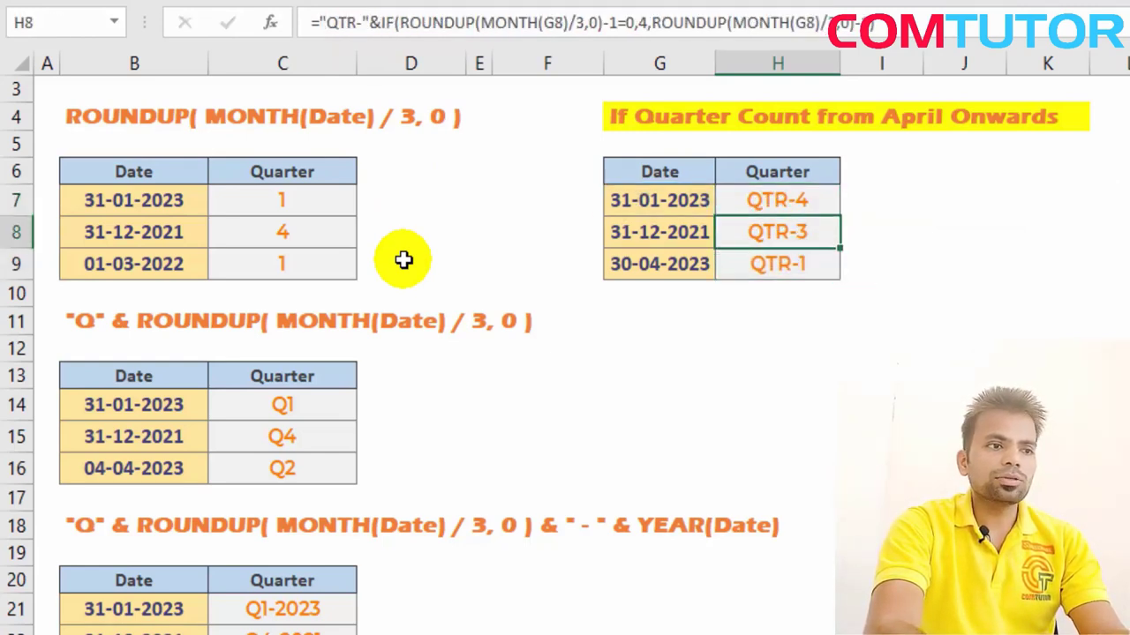
key("Down")
key("Up")
key("Up")
key("Down")
key("Down")
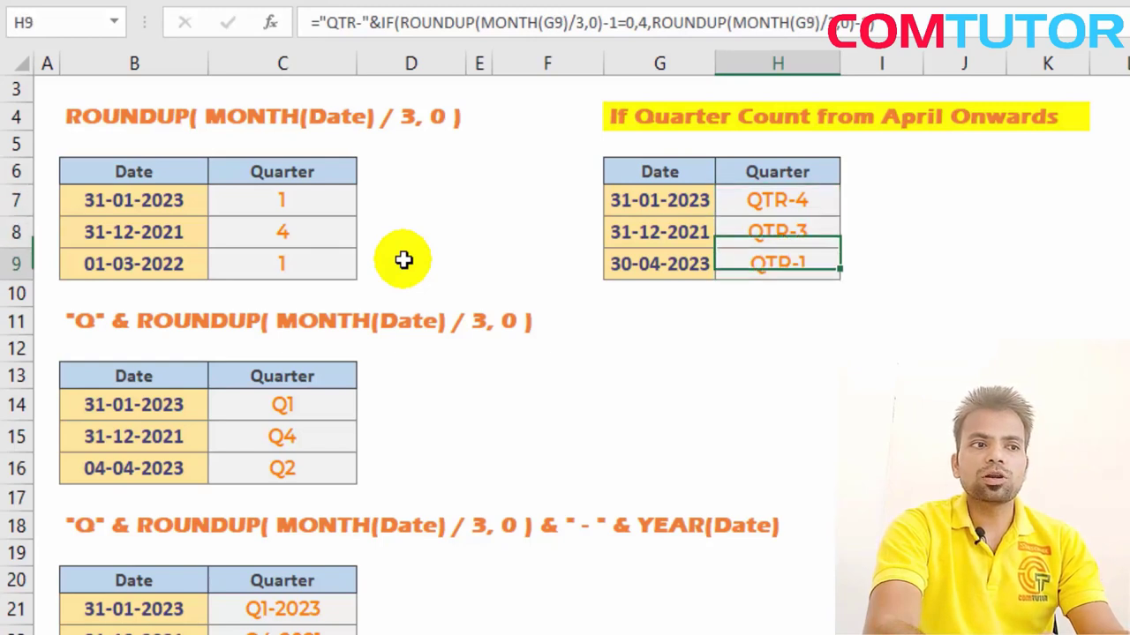
key("Left")
key("Down")
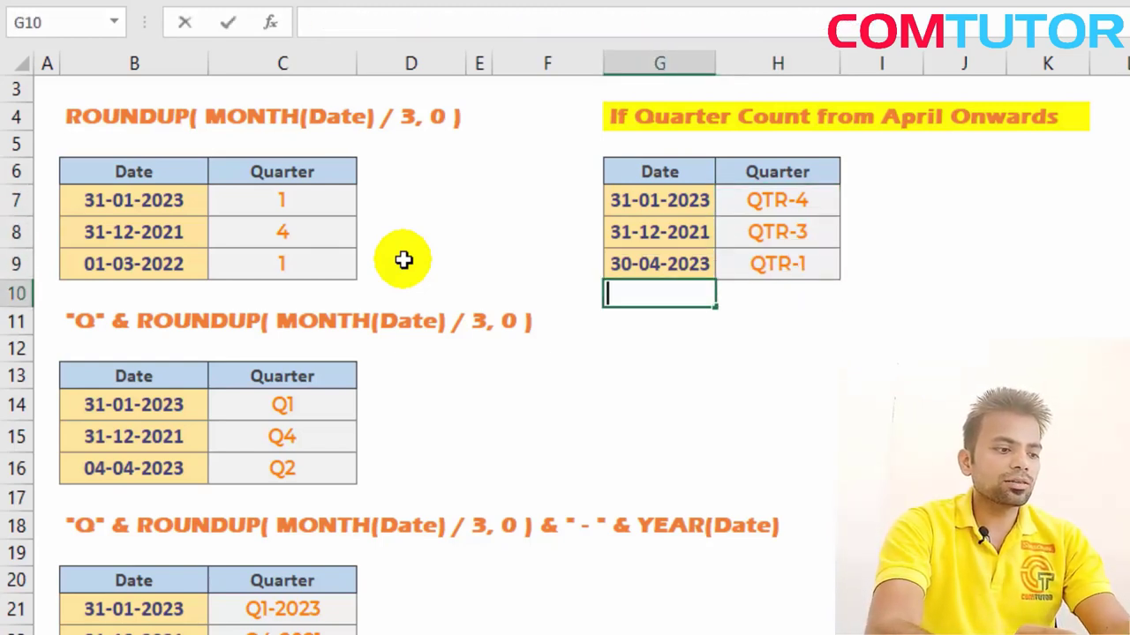
Enter the date 13-08-2023 in G10 and copy H9's quarter formula into H10.
type("13-8")
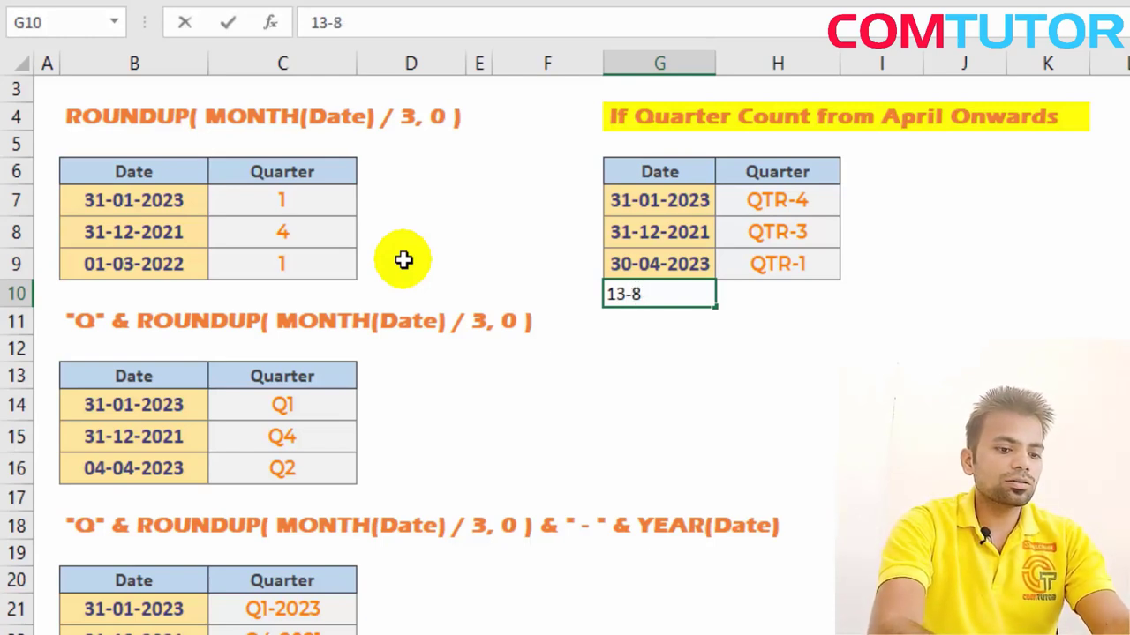
key("Return")
key("Up")
key("Up")
key("Right")
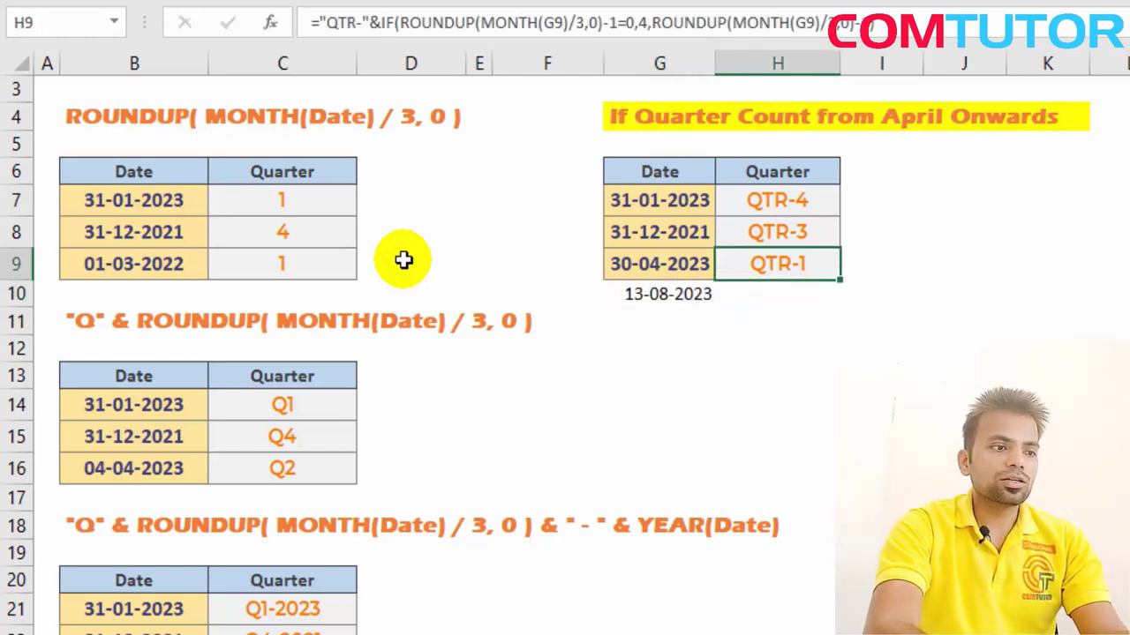
key("ctrl+c")
key("Down")
key("ctrl+v")
Verify H10 shows QTR-2 for 13-08-2023 and select the new row's date and quarter.
key("Down")
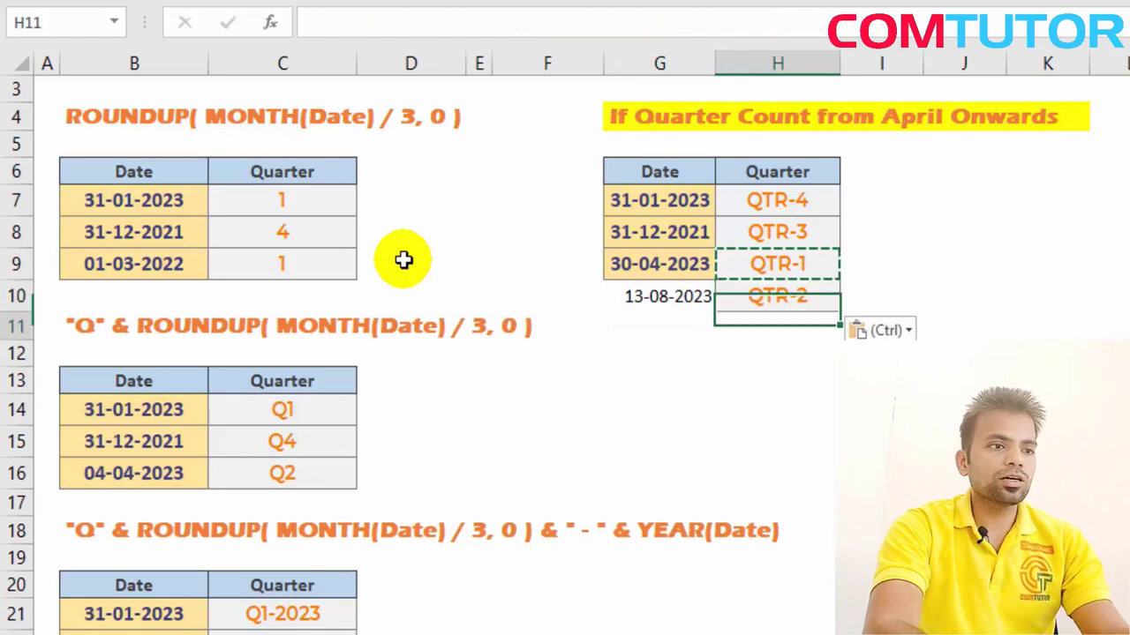
key("Up")
key("Left")
key("Right")
key("Left")
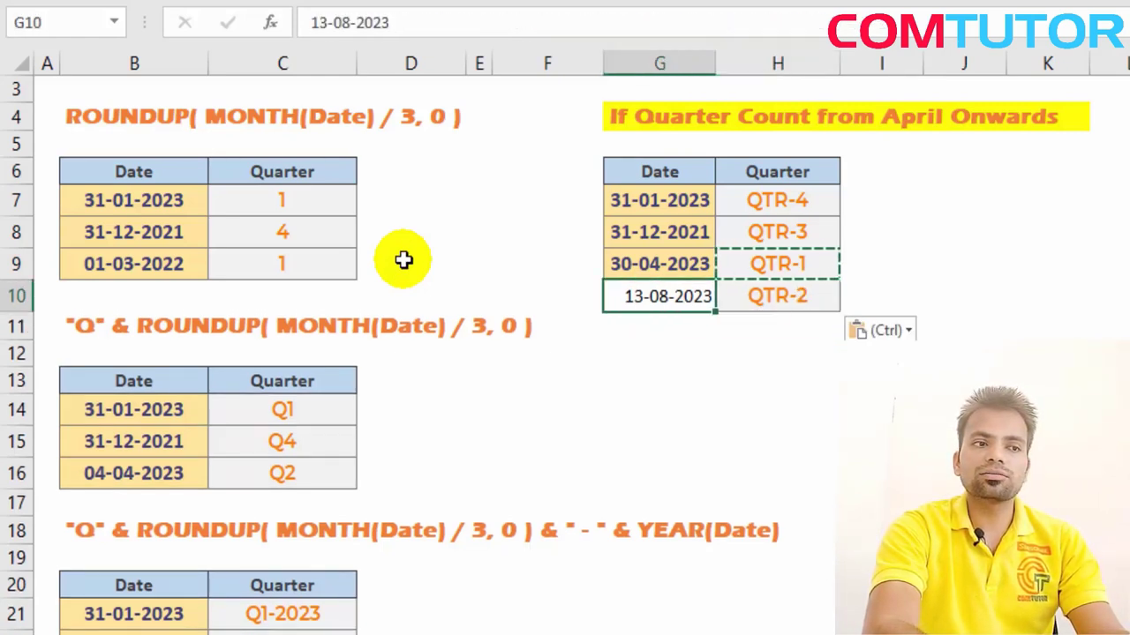
key("shift+Right")
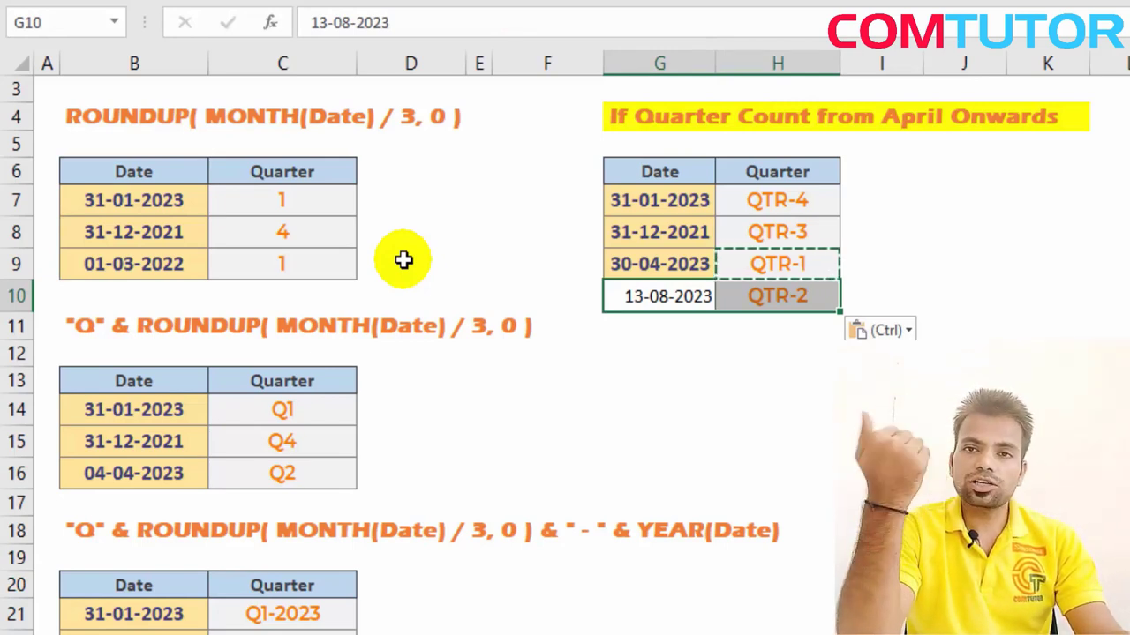
Select the whole April-start quarter table, then return to the first date 31-01-2023.
key("Left")
key("Right")
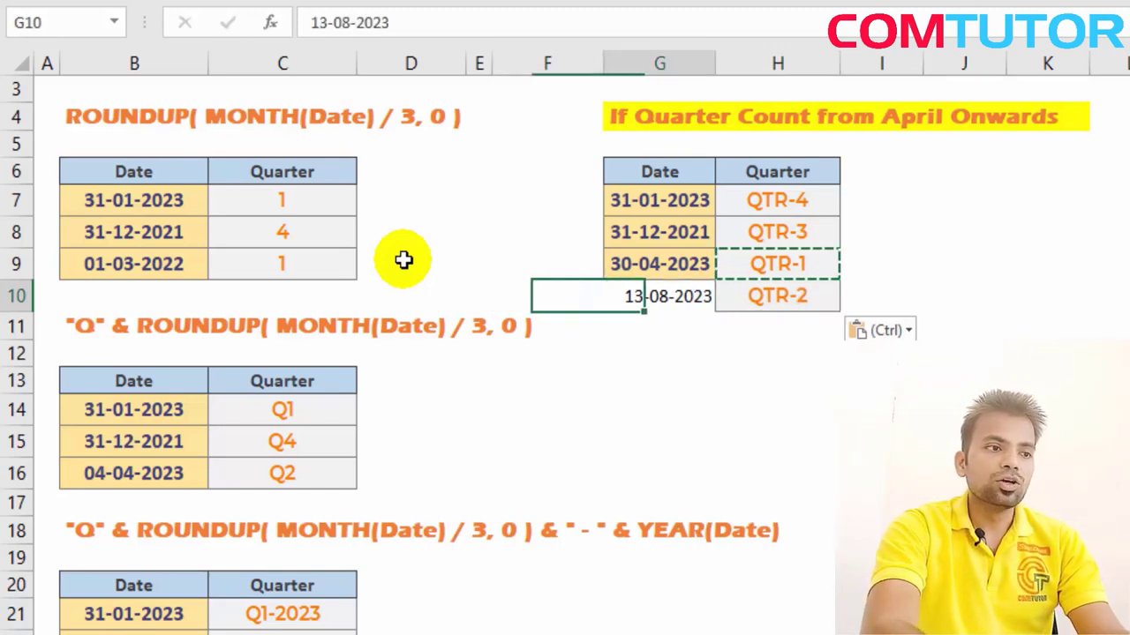
key("ctrl+Up")
key("ctrl+a")
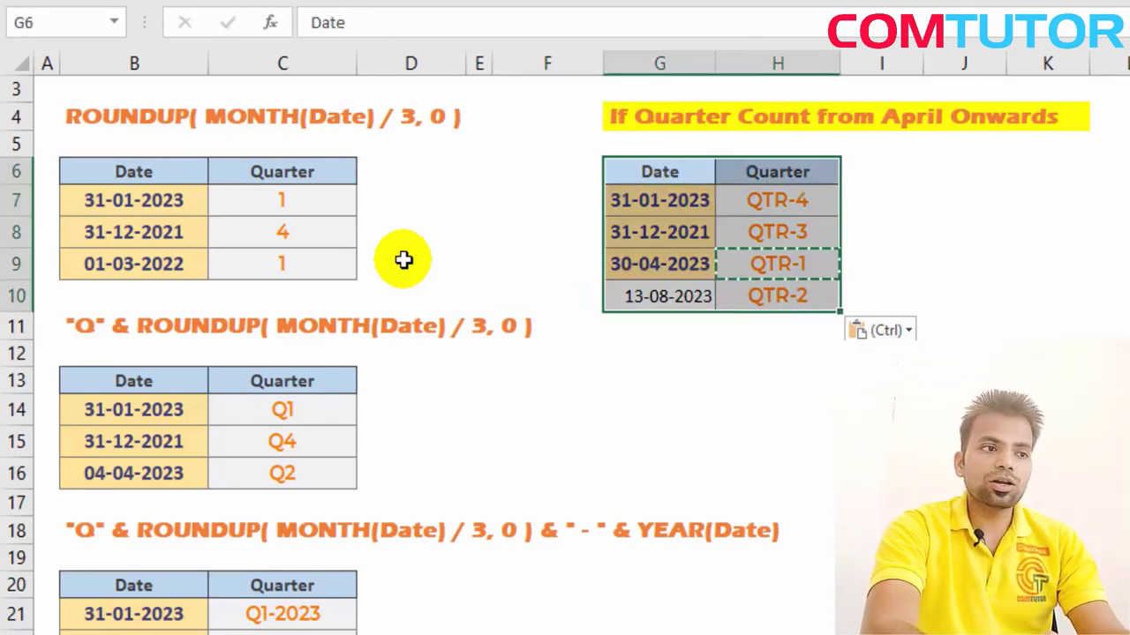
key("Escape")
key("Tab")
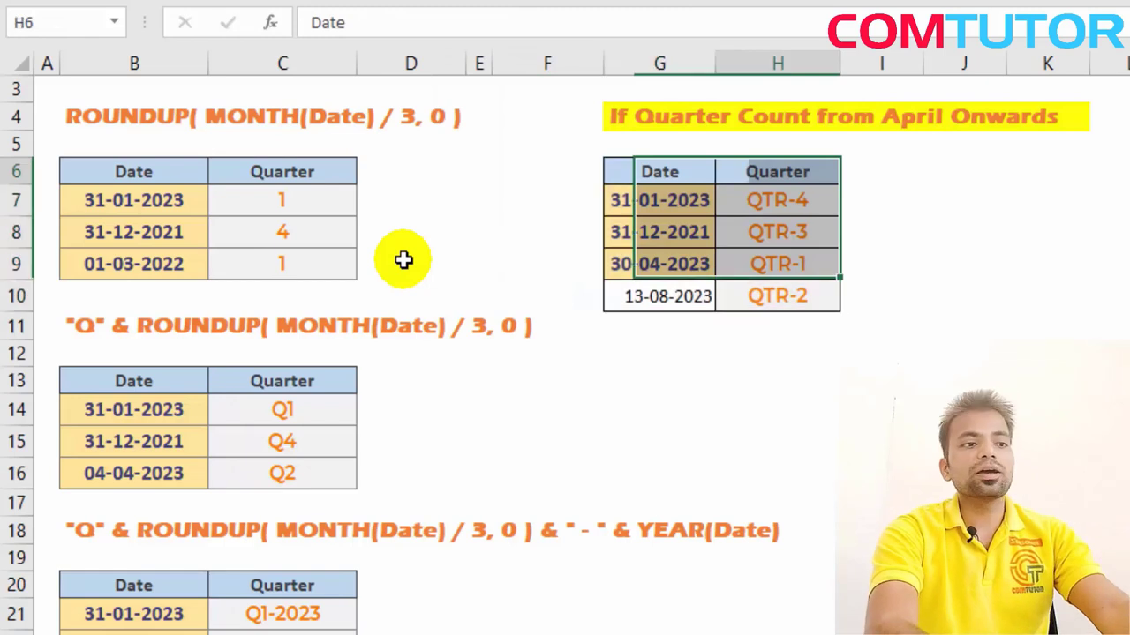
key("Left")
key("Down")
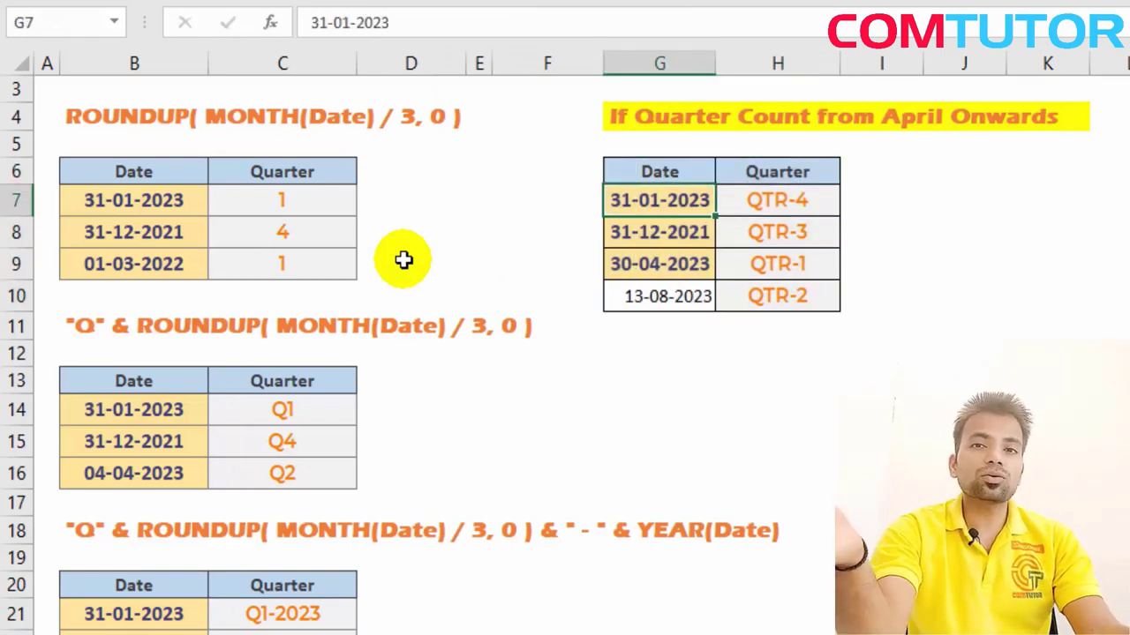